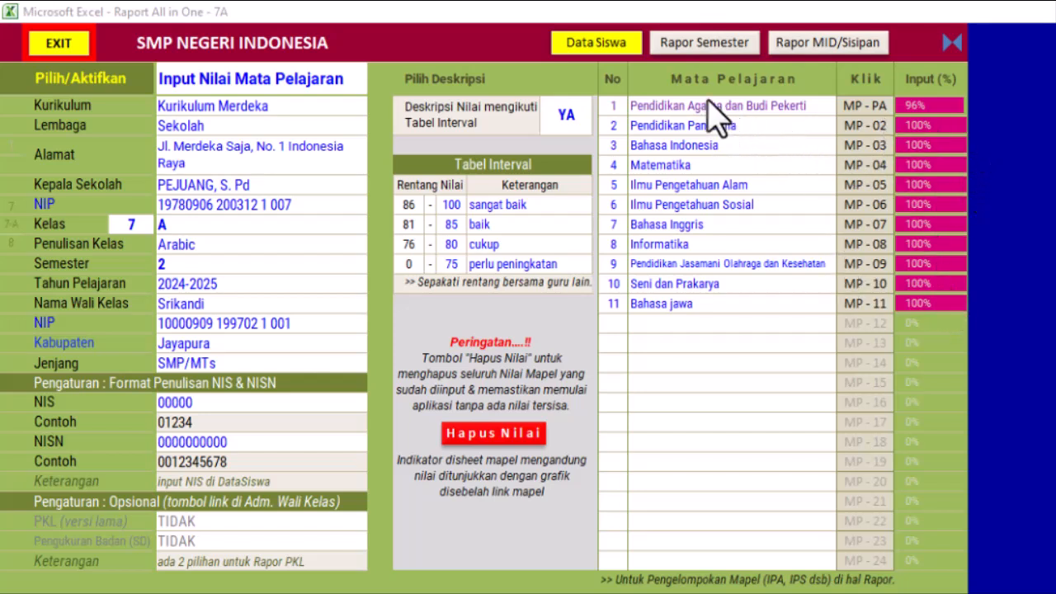
# - Open the semester report (Rapor Semester) and review how its subjects are grouped under headings in the grade table
pyautogui.click(714, 49)
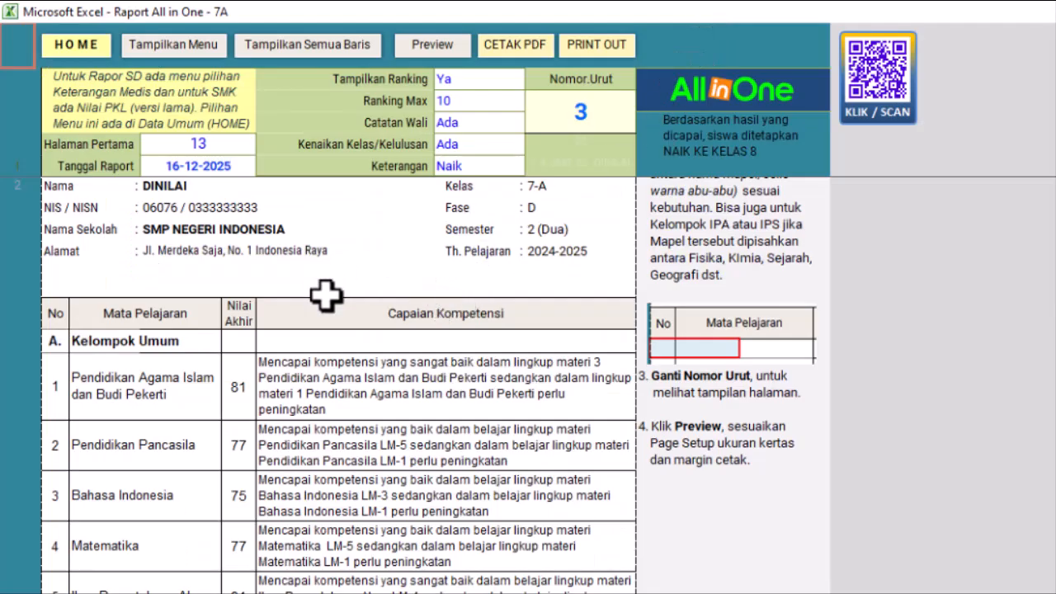
pyautogui.scroll(-4, 354, 289)
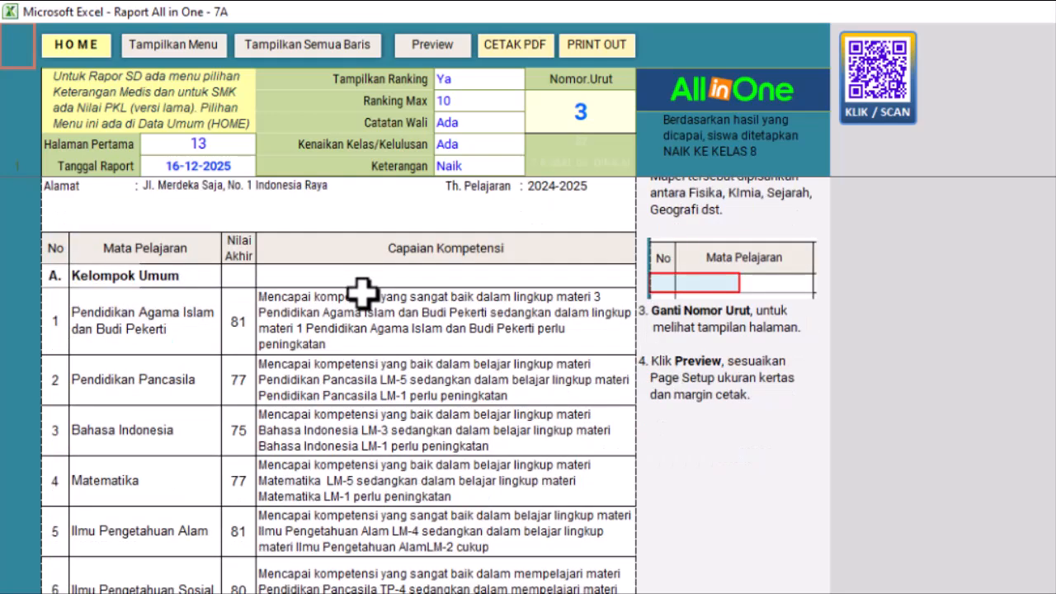
pyautogui.scroll(-1, 363, 293)
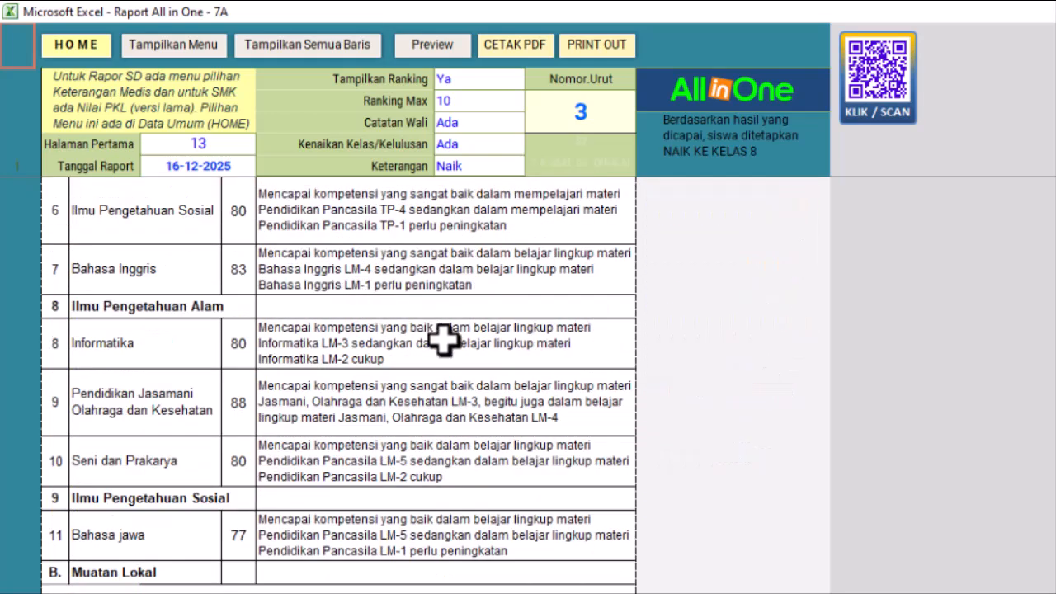
pyautogui.scroll(5, 438, 338)
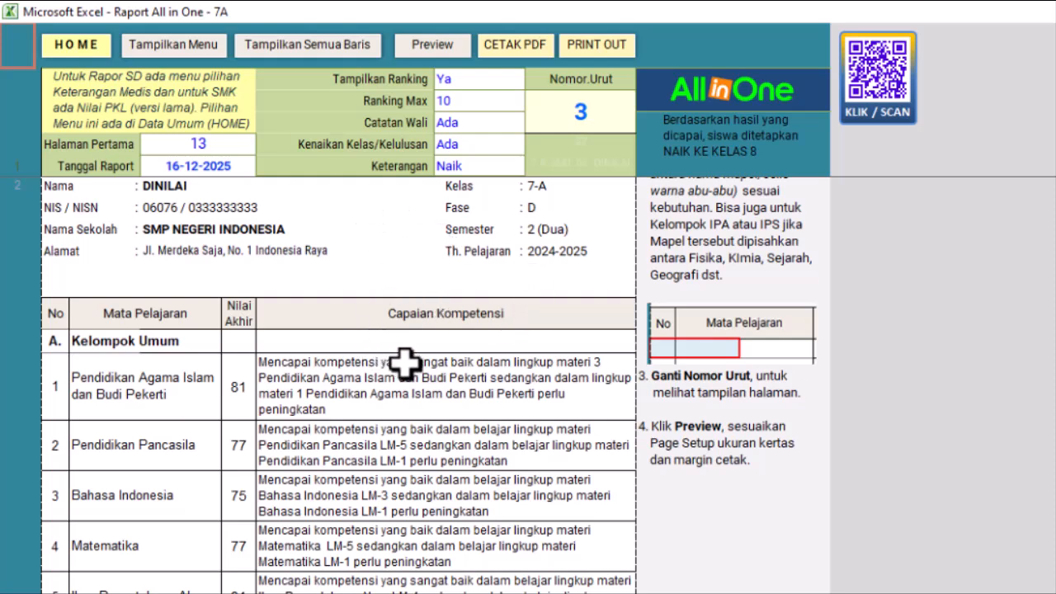
pyautogui.scroll(1, 437, 389)
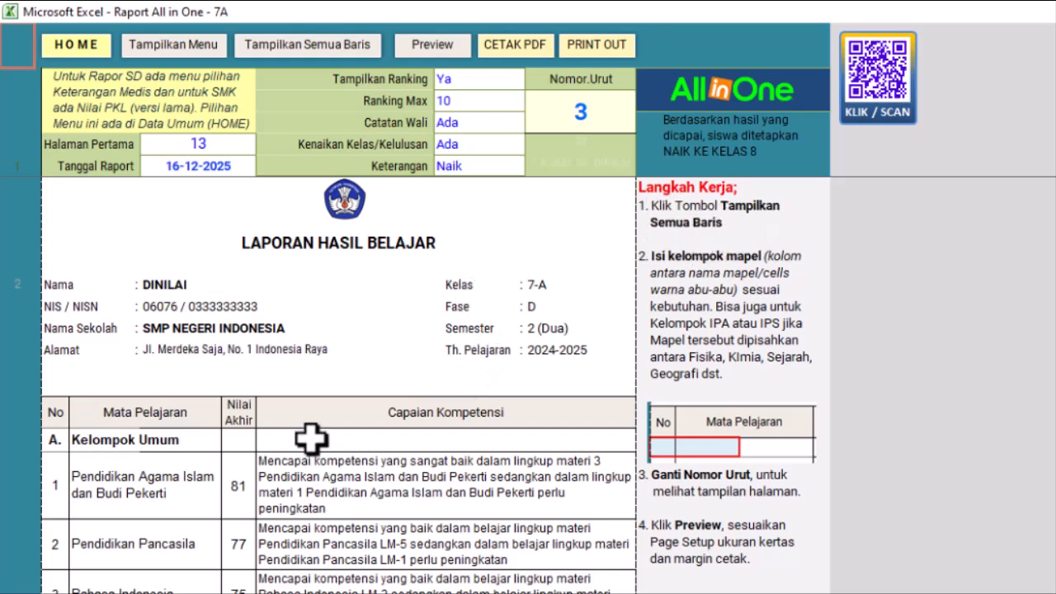
pyautogui.scroll(-5, 278, 502)
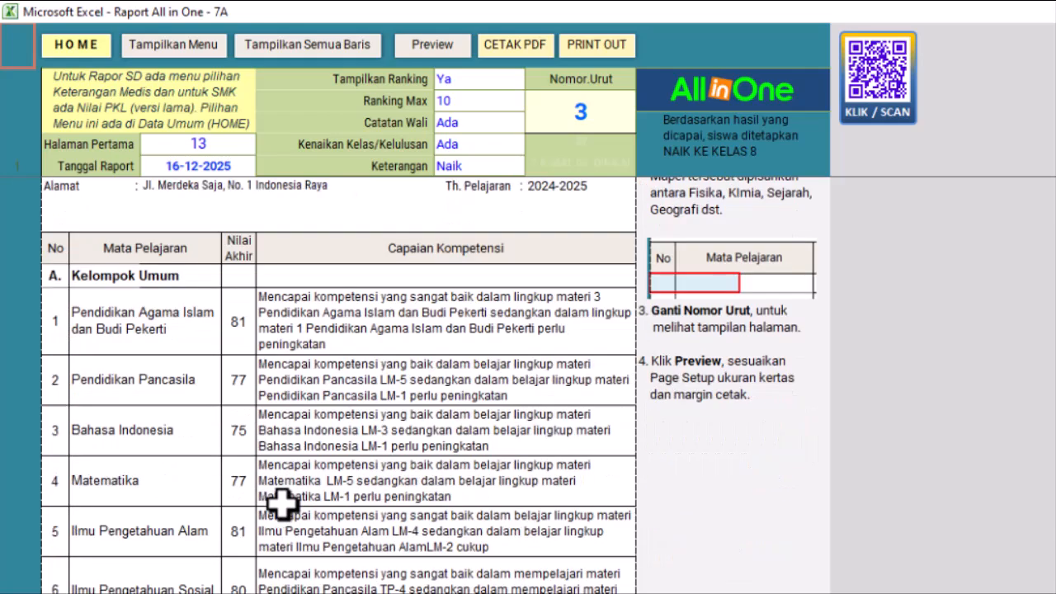
pyautogui.scroll(5, 429, 377)
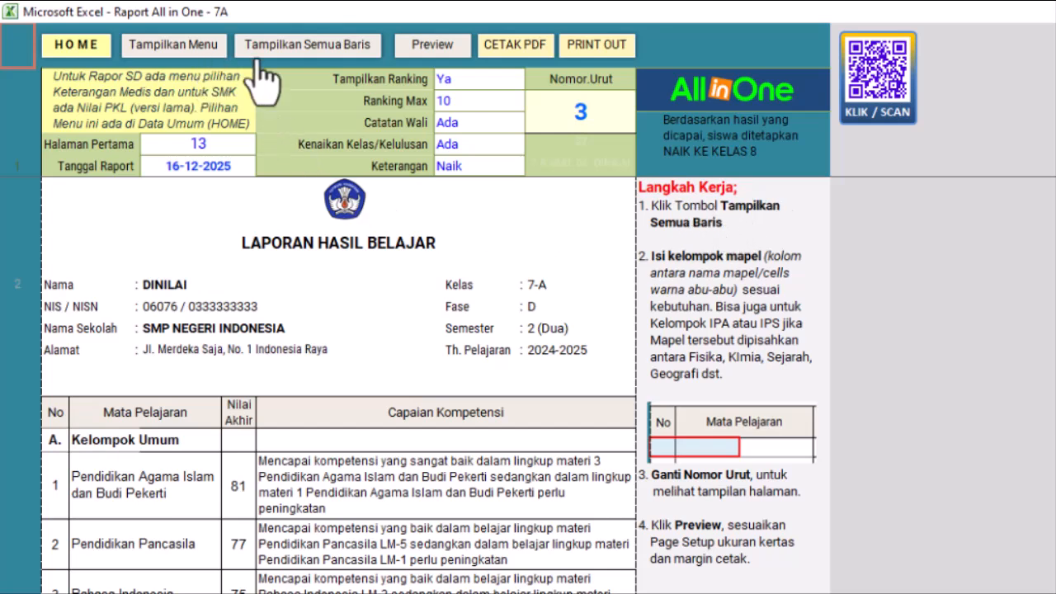
# - Show all rows of the report and examine the group heading rows between the subjects
pyautogui.click(330, 51)
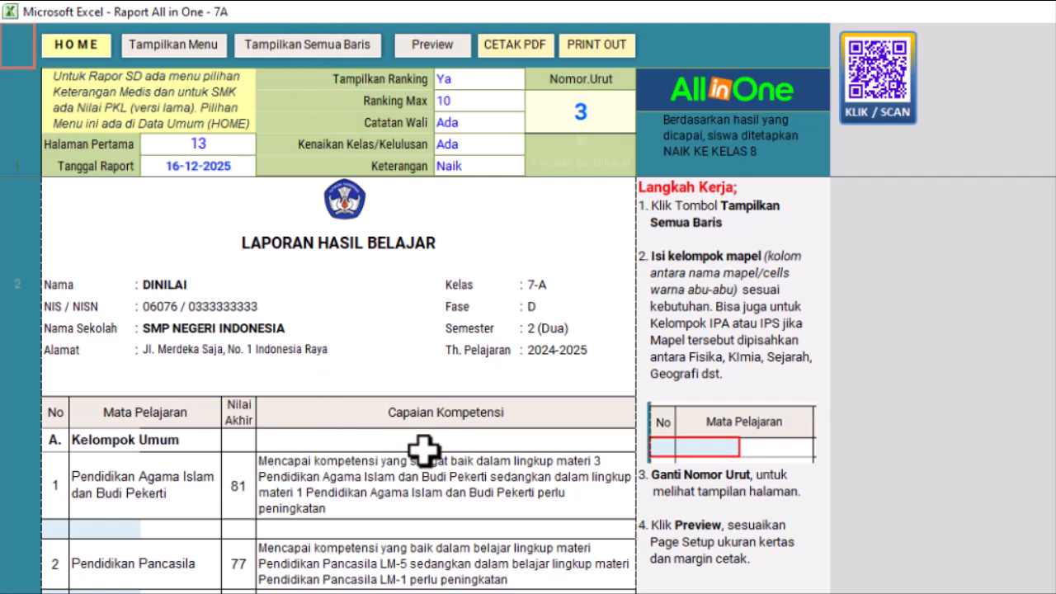
pyautogui.scroll(-2, 424, 452)
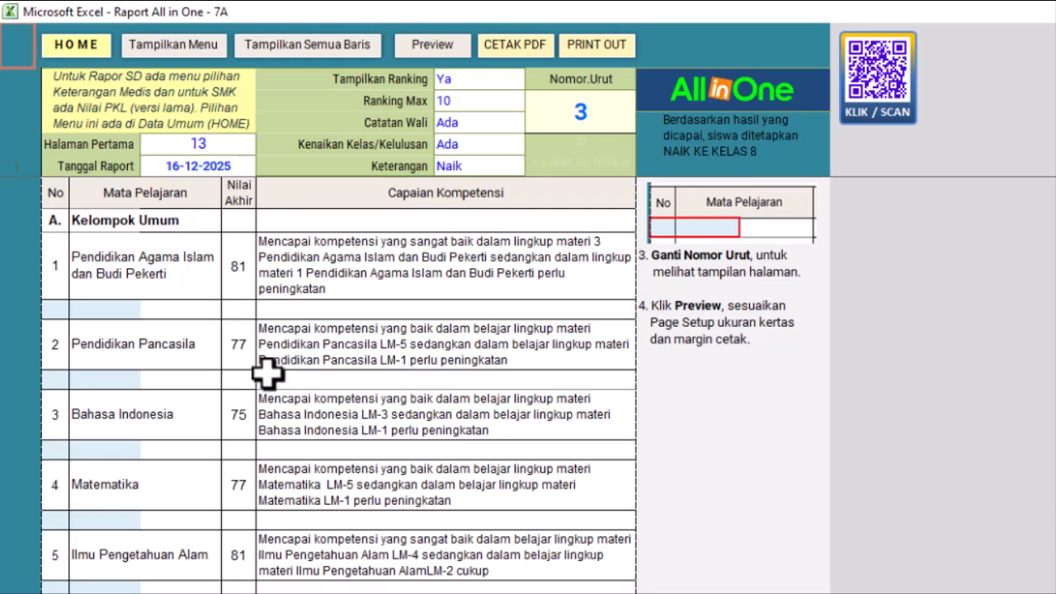
pyautogui.scroll(-2, 243, 412)
pyautogui.scroll(-2, 243, 413)
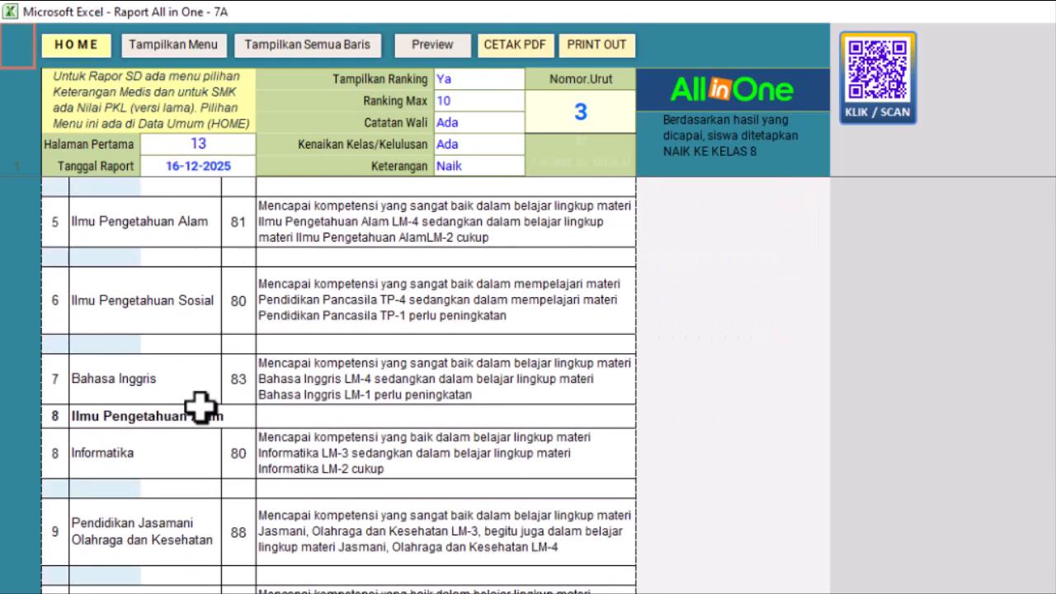
pyautogui.scroll(4, 175, 324)
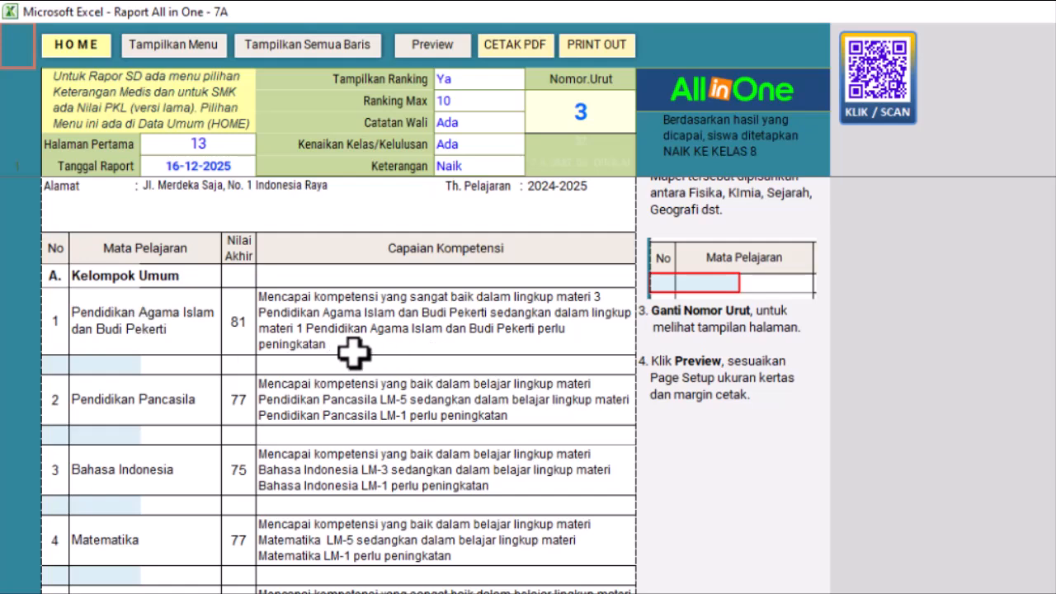
pyautogui.scroll(-3, 321, 429)
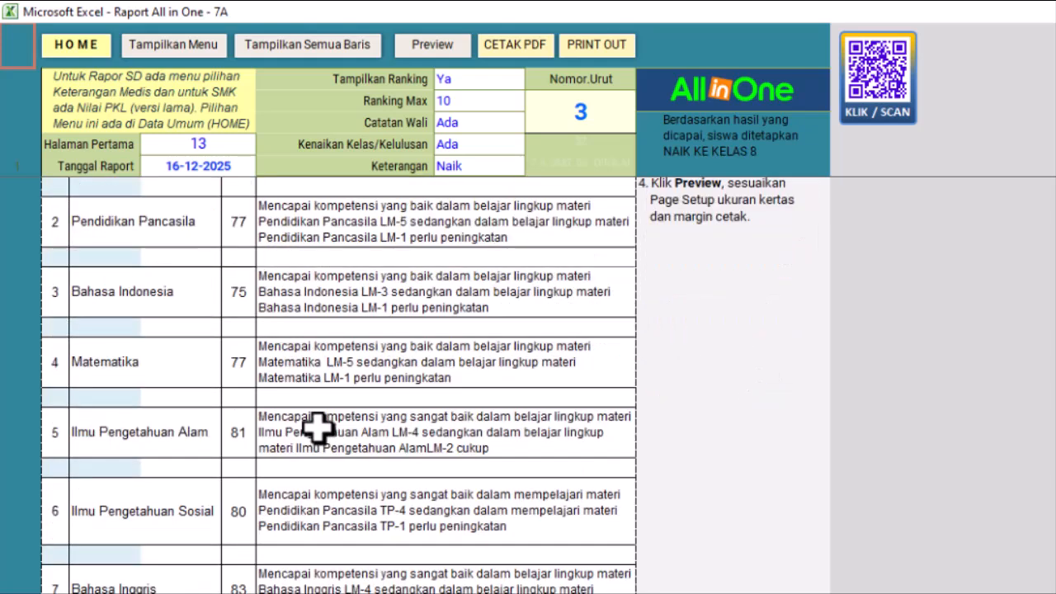
pyautogui.scroll(-5, 254, 333)
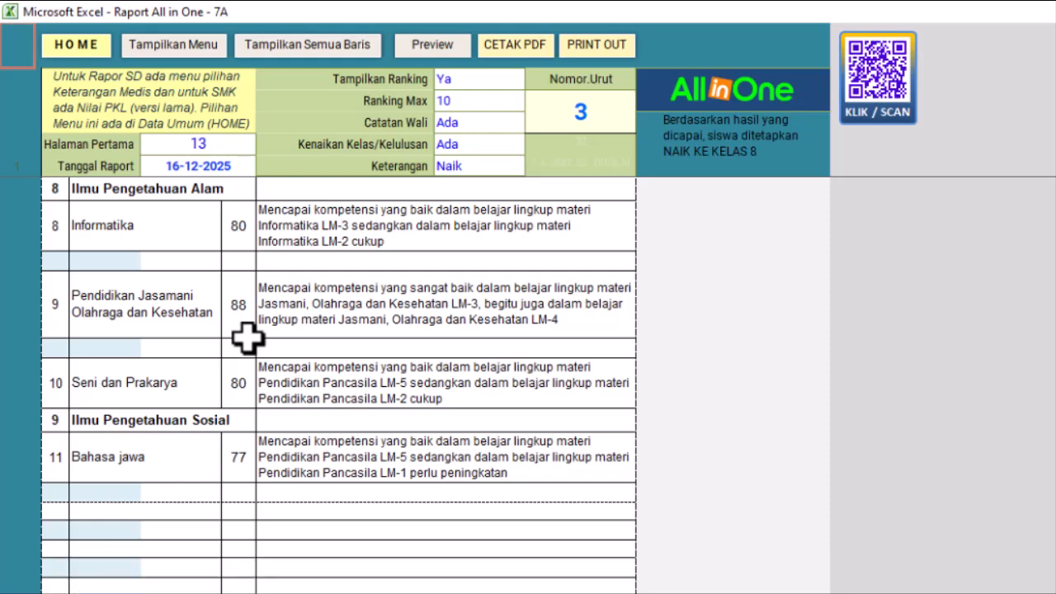
pyautogui.scroll(8, 271, 349)
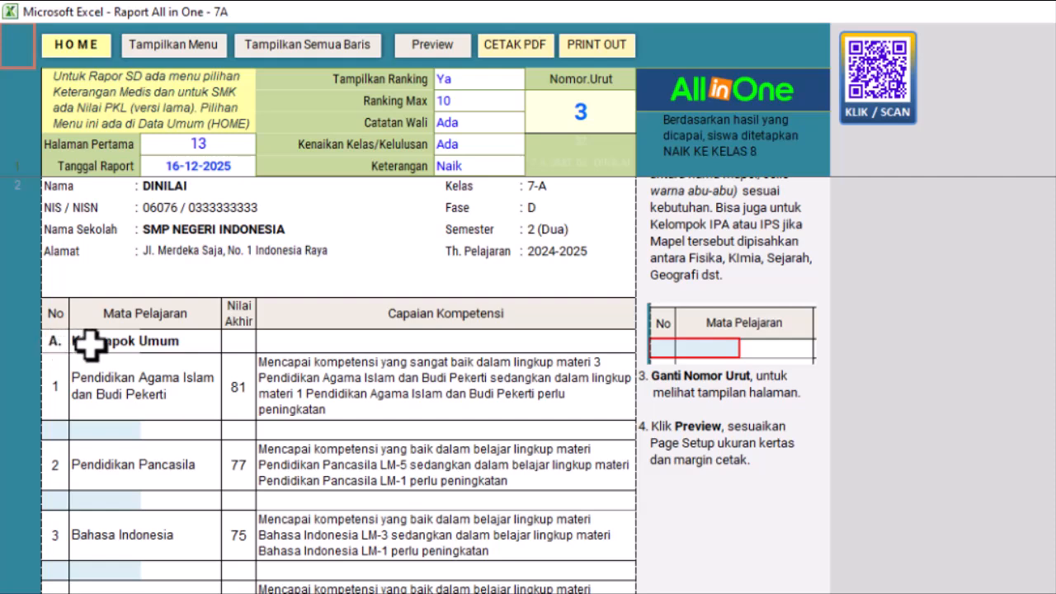
# - Clear the number and the "Ilmu Pengetahuan Alam" group heading in the row above Informatika
pyautogui.scroll(-6, 299, 406)
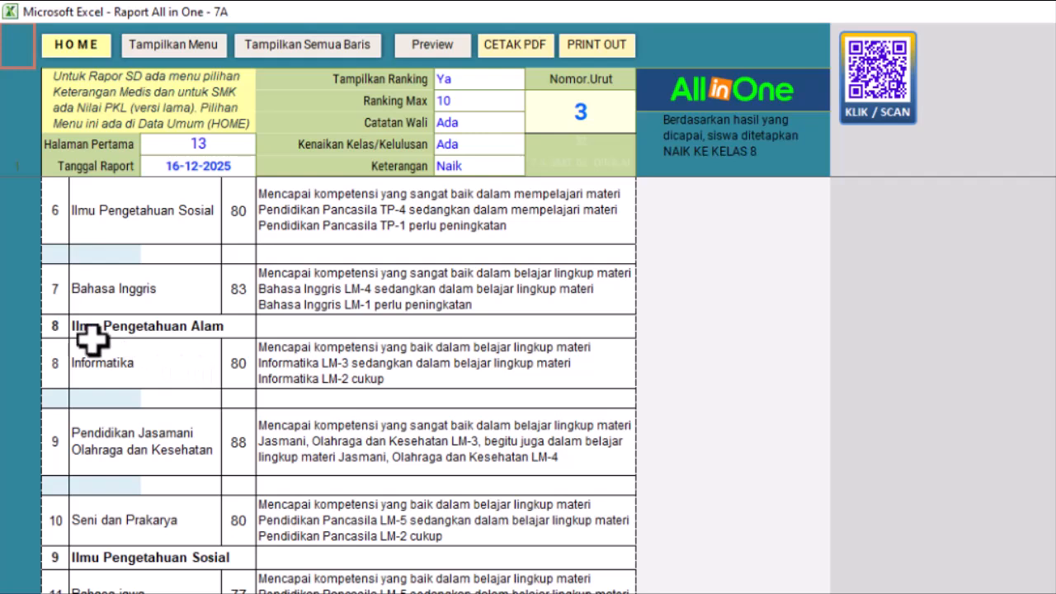
pyautogui.moveTo(53, 326); pyautogui.dragTo(267, 358)
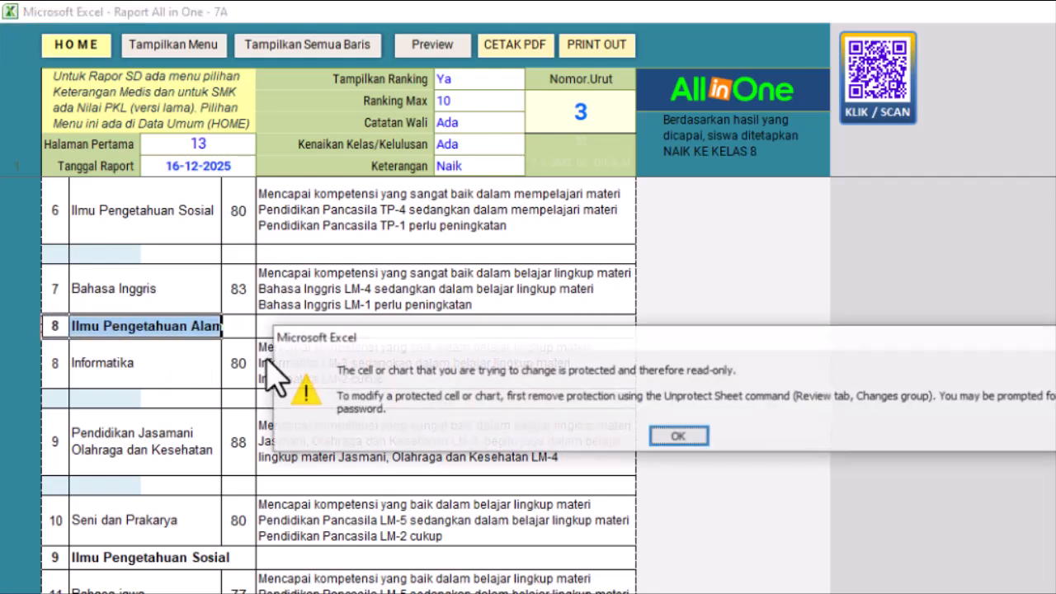
pyautogui.click(677, 438)
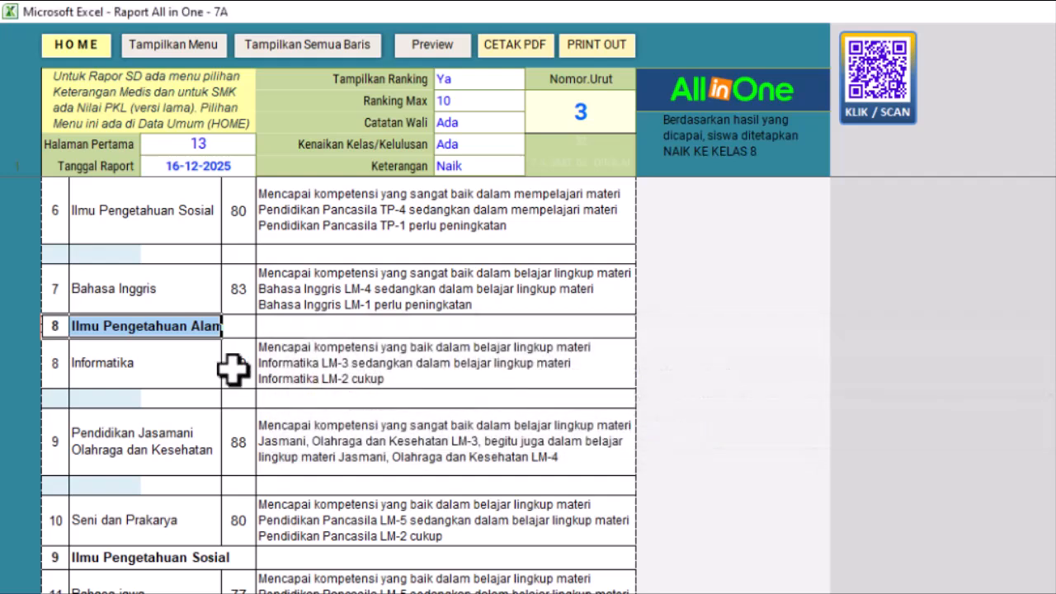
pyautogui.click(188, 365)
pyautogui.click(129, 328)
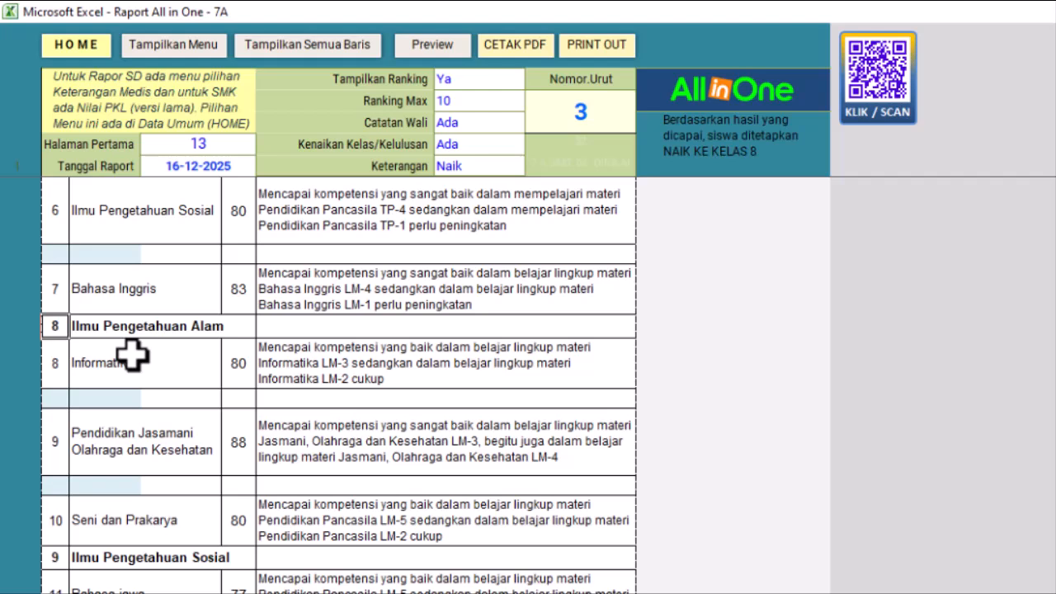
pyautogui.click(108, 328)
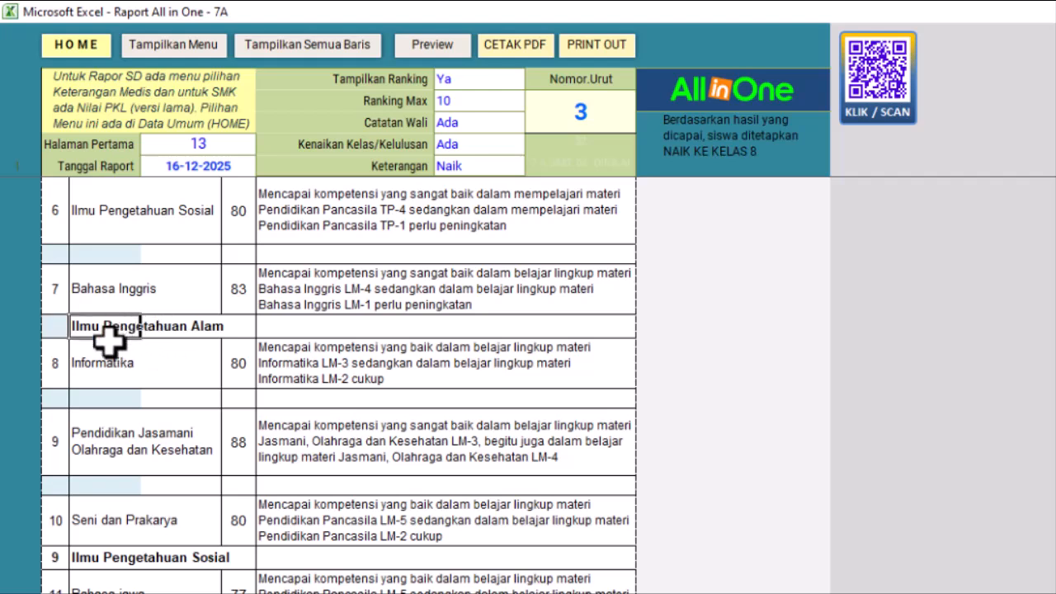
pyautogui.press('Delete')
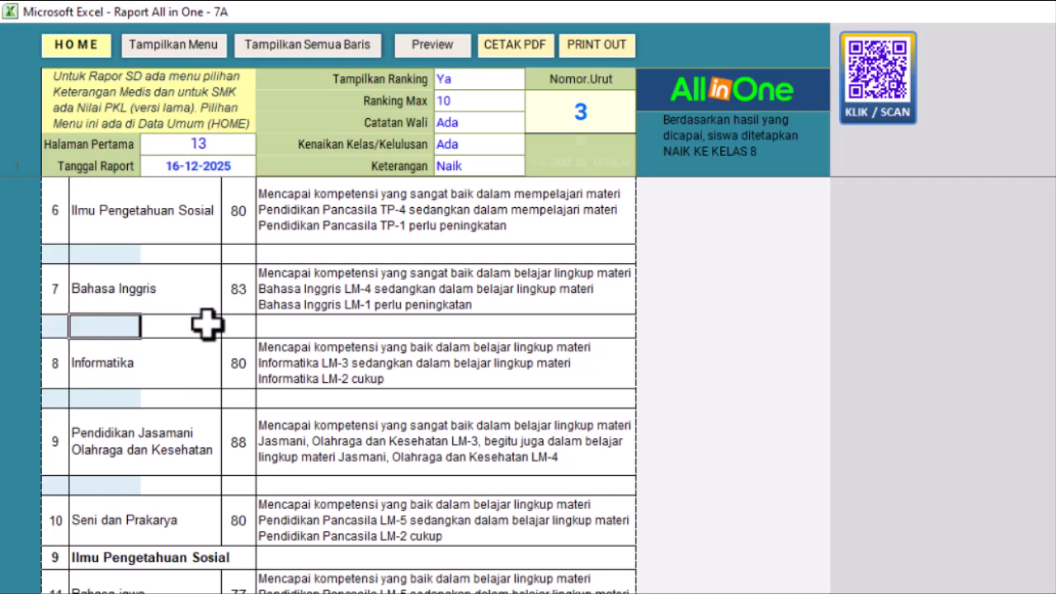
# - Clear the number and the "Ilmu Pengetahuan Sosial" group heading in the row above Bahasa jawa
pyautogui.scroll(-1, 124, 429)
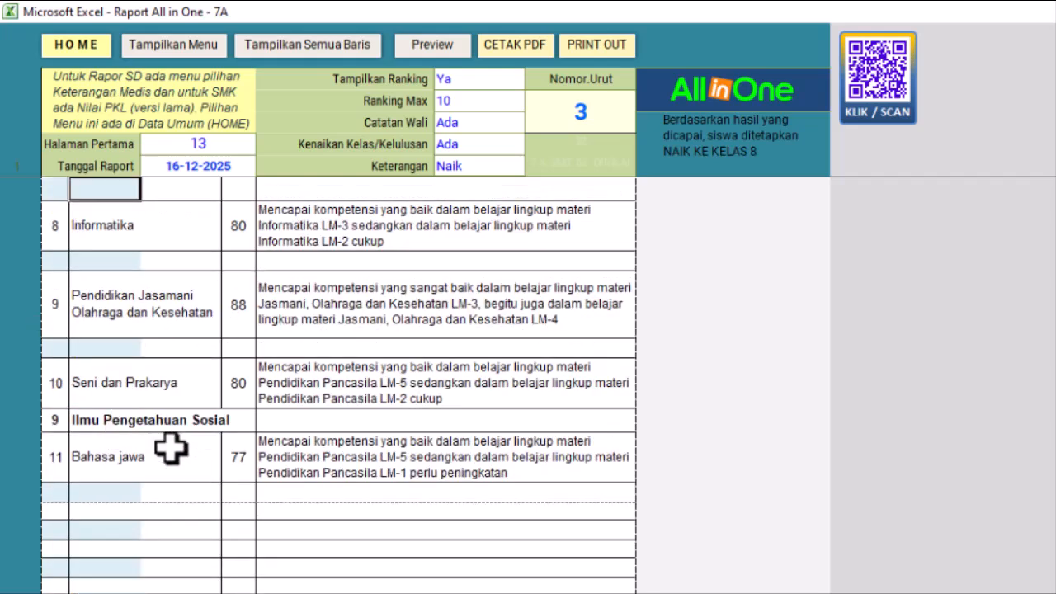
pyautogui.click(57, 421)
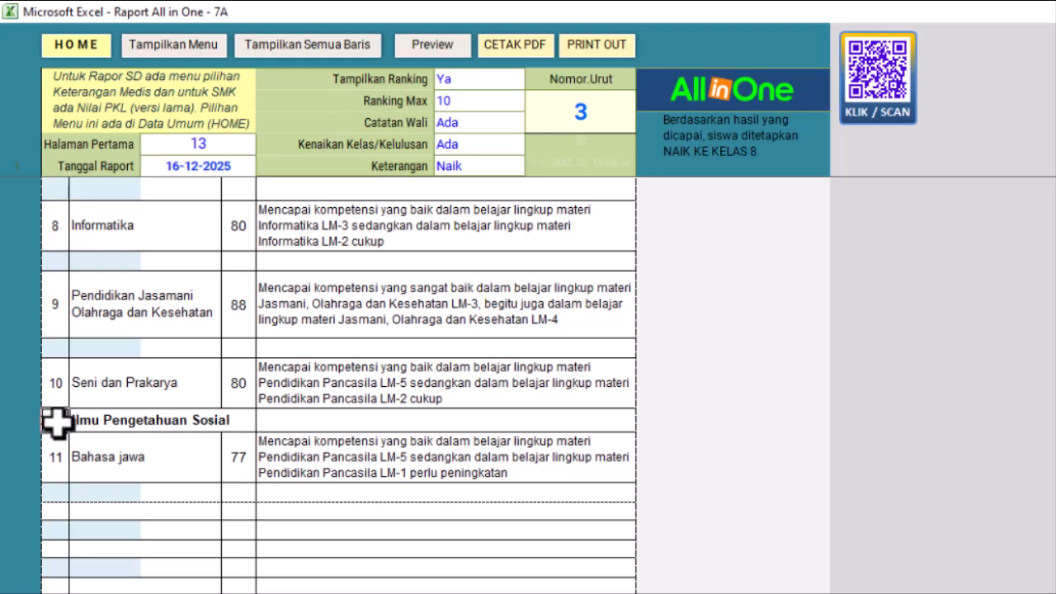
pyautogui.press('Delete')
pyautogui.click(92, 420)
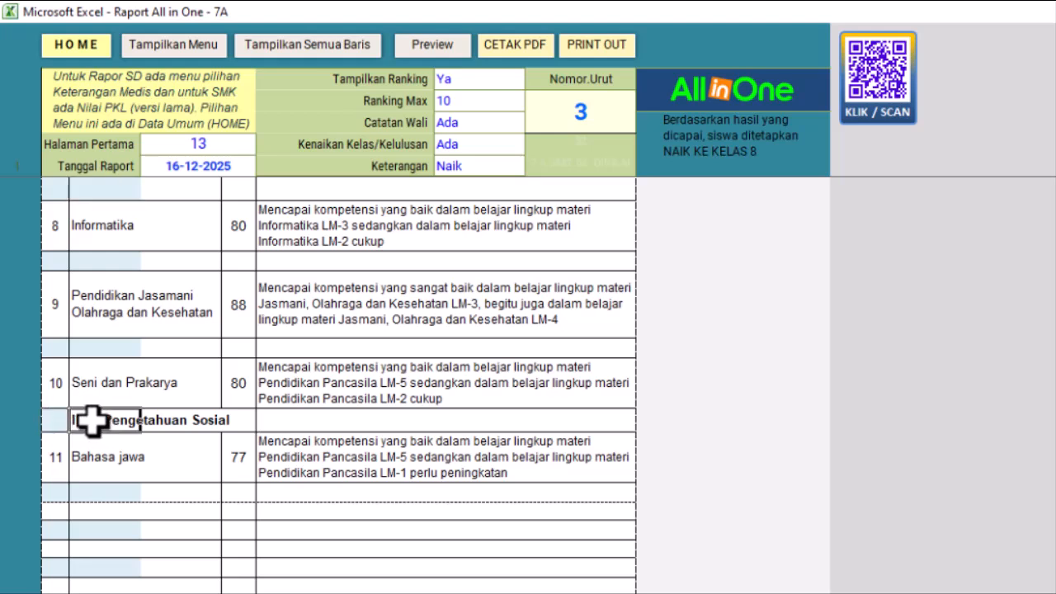
pyautogui.moveTo(100, 419)
pyautogui.mouseDown()
pyautogui.moveTo(203, 418)
pyautogui.moveTo(88, 424)
pyautogui.mouseUp()
pyautogui.press('Delete')
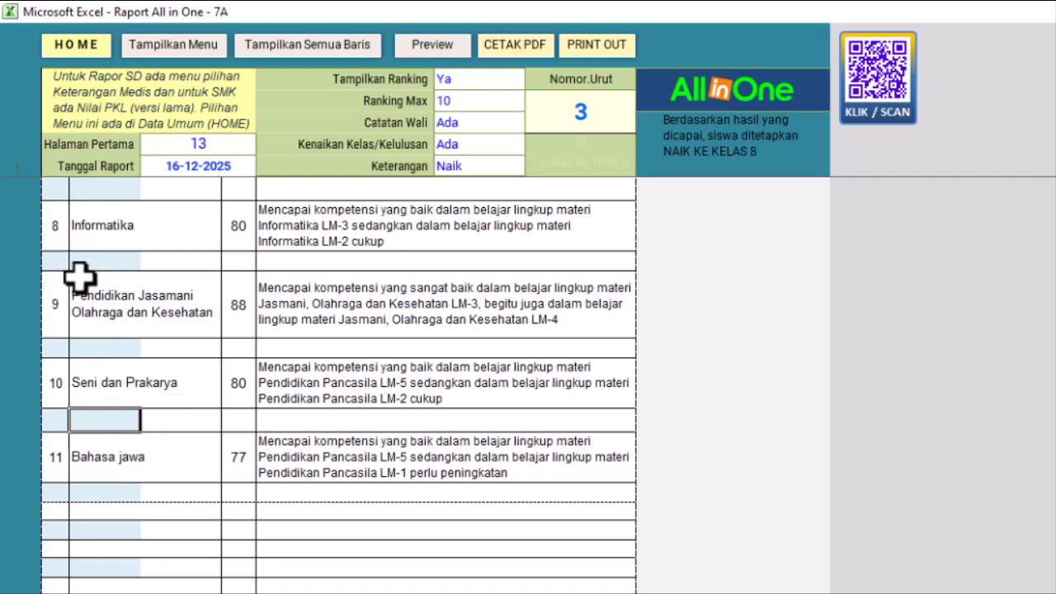
# - Enter the group heading "B." "Kelompok Khusus" in the blank row above Pendidikan Jasamani Olahraga dan Kesehatan, and review the groups
pyautogui.scroll(6, 239, 336)
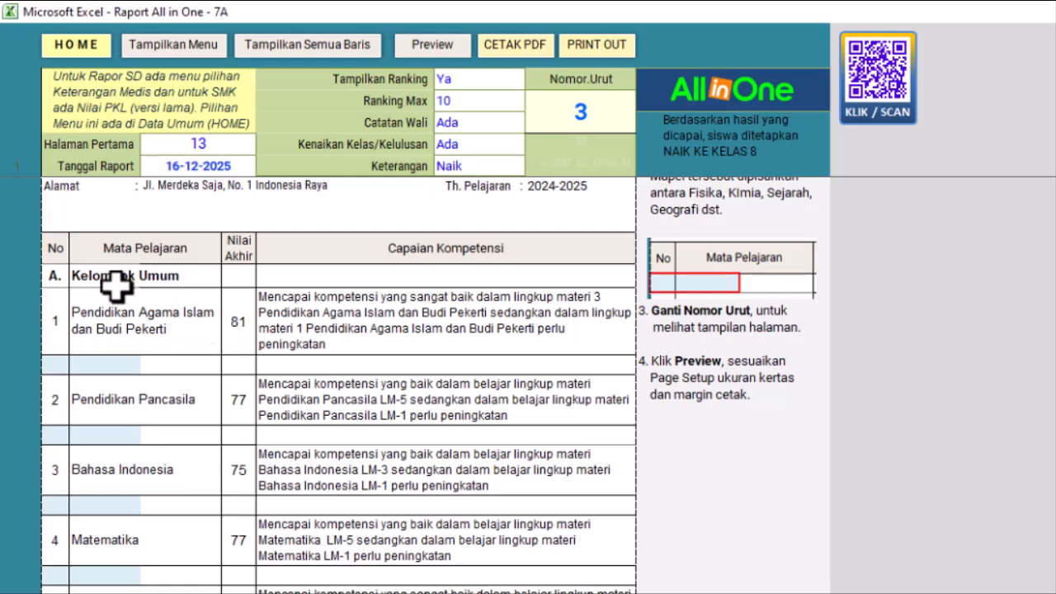
pyautogui.scroll(-6, 196, 384)
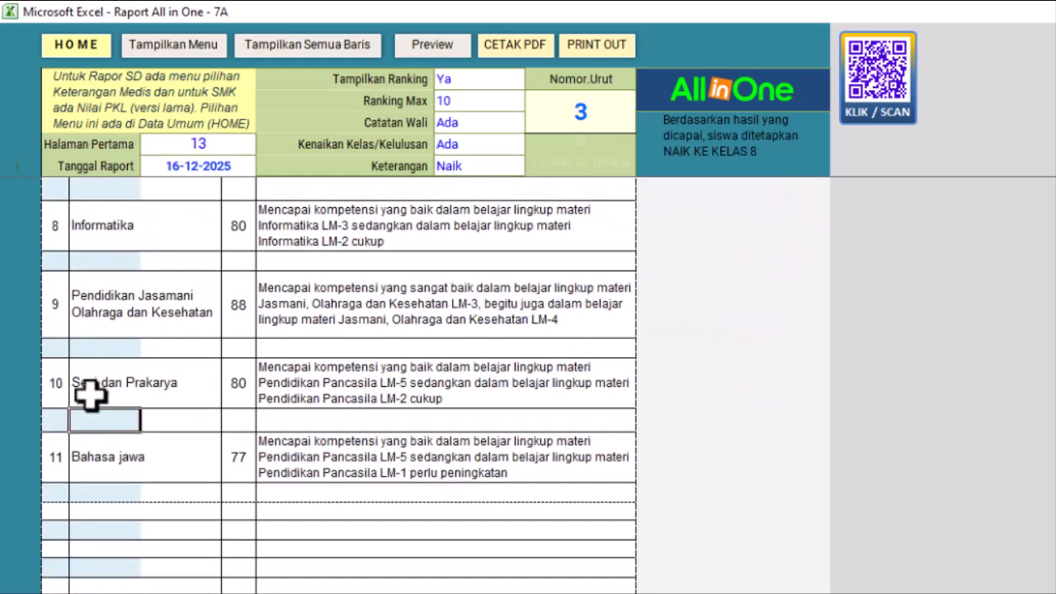
pyautogui.click(56, 260)
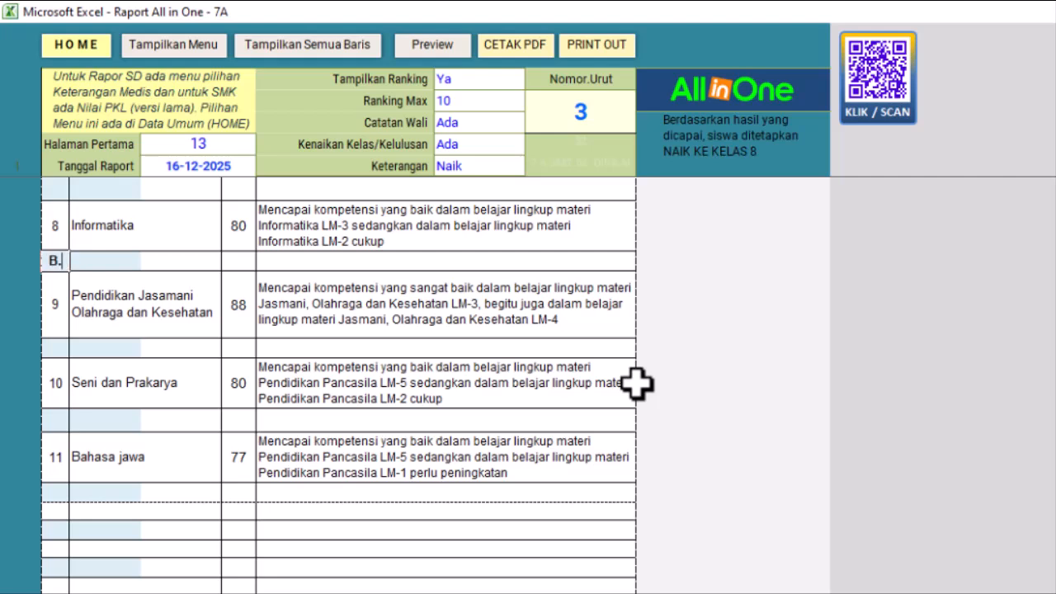
pyautogui.press('Tab')
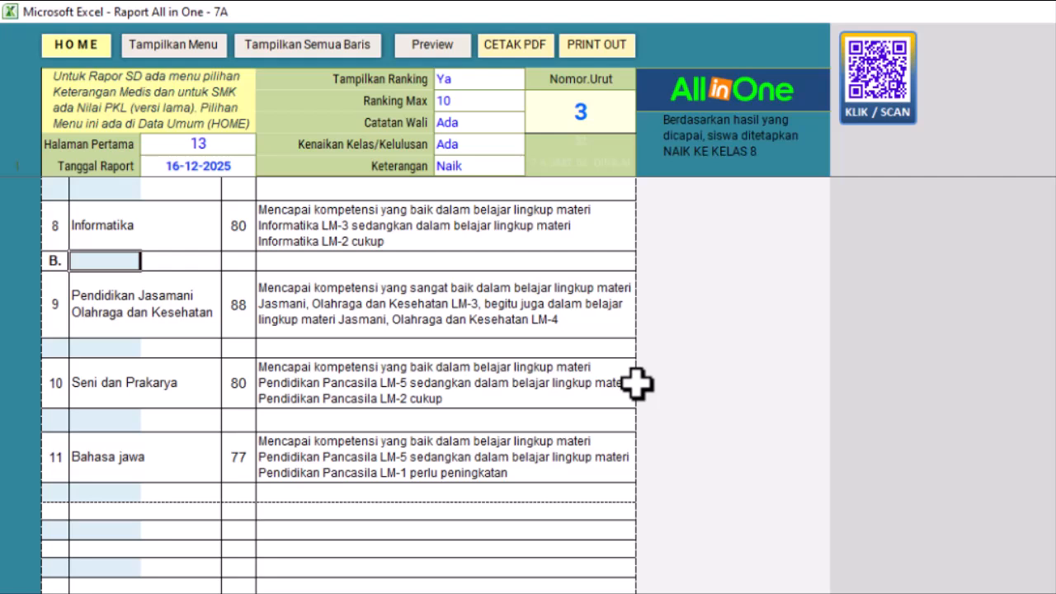
pyautogui.write('Kelompok Khusus')
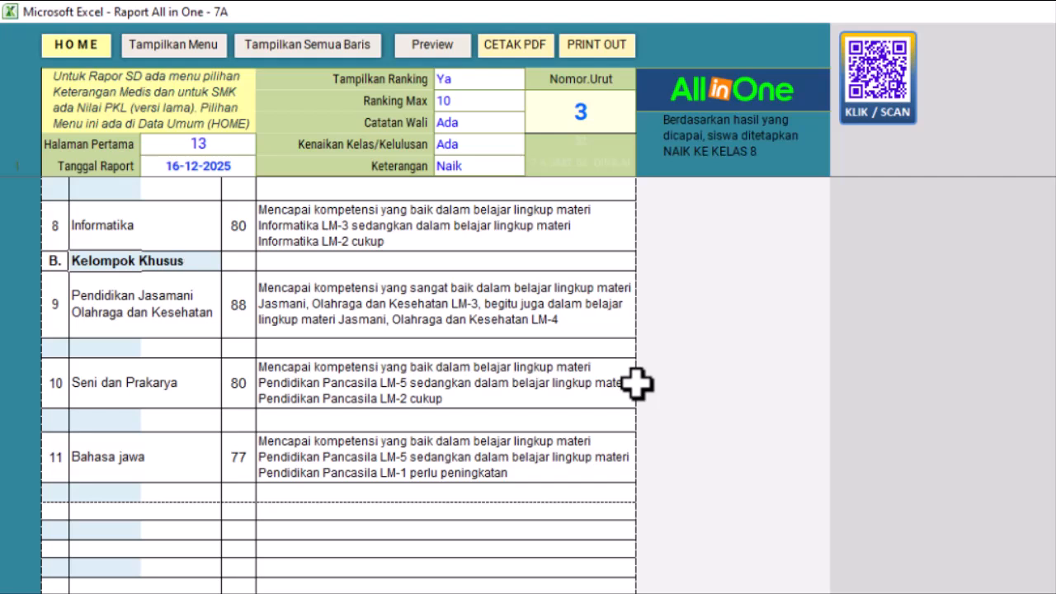
pyautogui.press('Return')
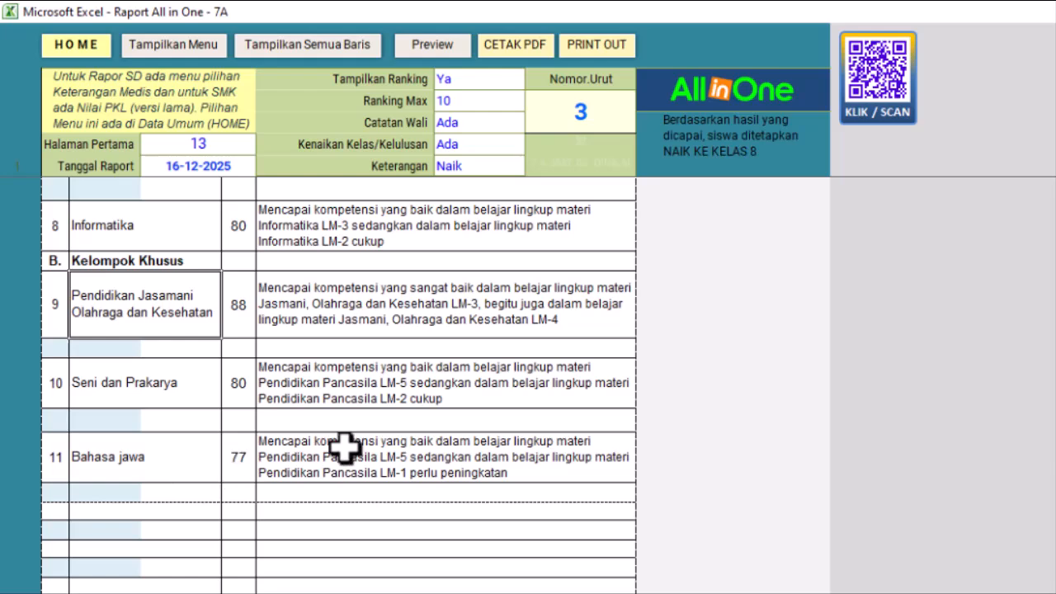
pyautogui.scroll(10, 392, 390)
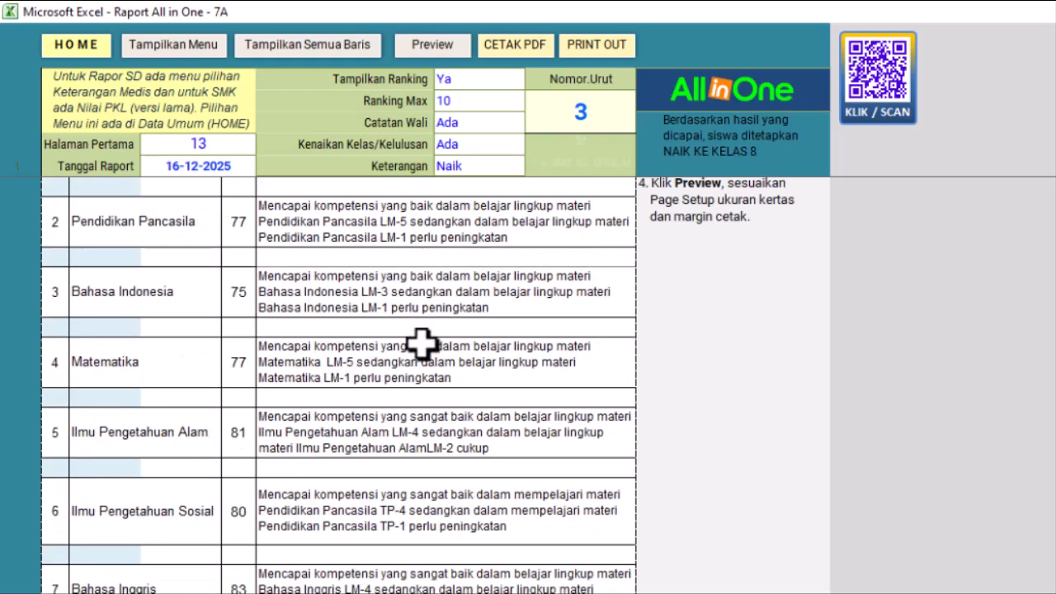
pyautogui.scroll(-10, 401, 407)
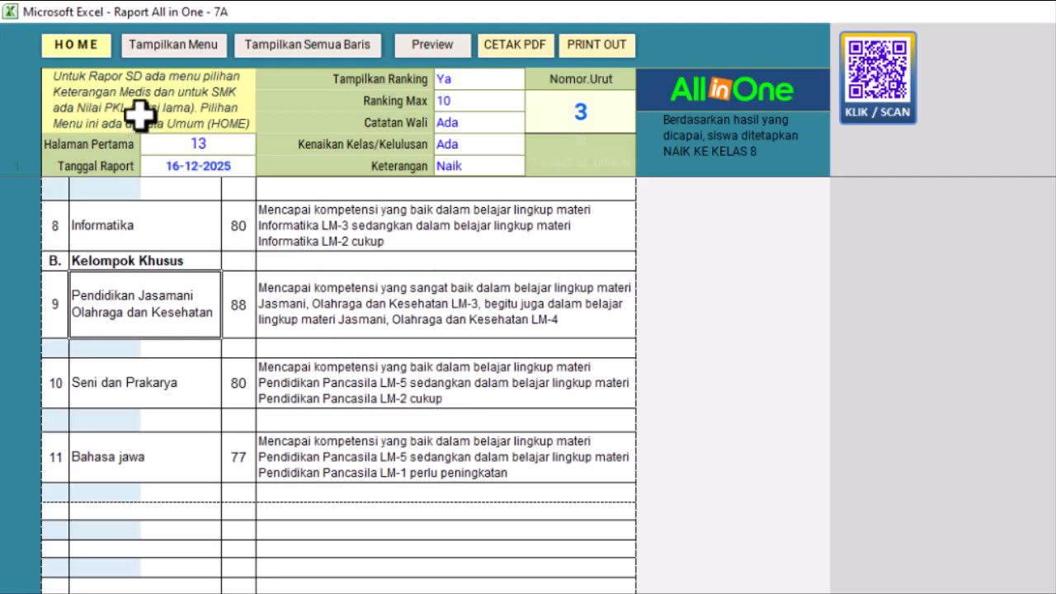
# - Return to the home sheet and add "a. Fisika" to the subject list in the MP - 12 row, below Bahasa jawa
pyautogui.click(80, 61)
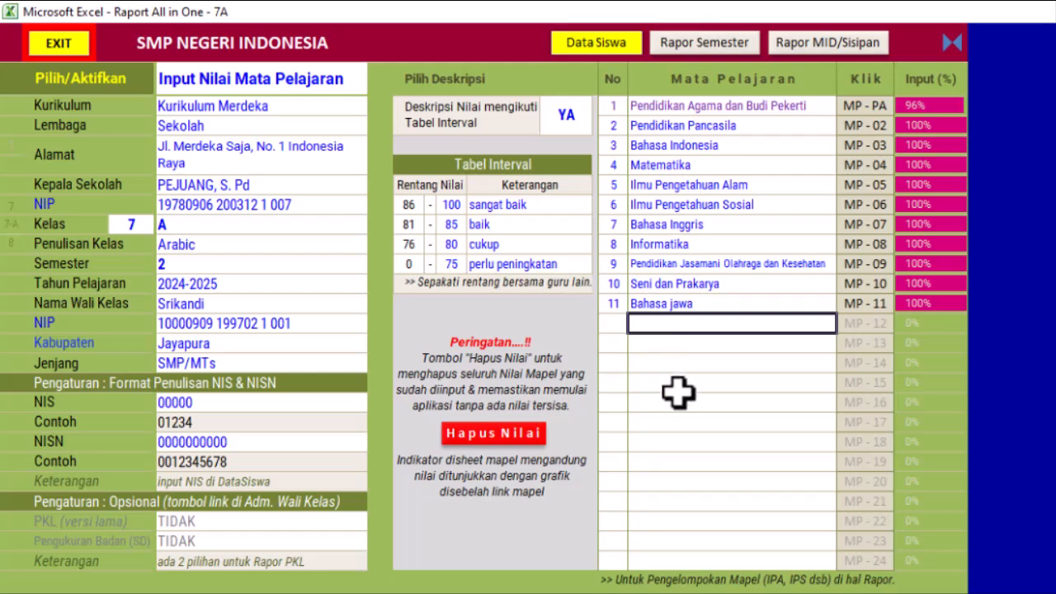
pyautogui.write('a. Fisika')
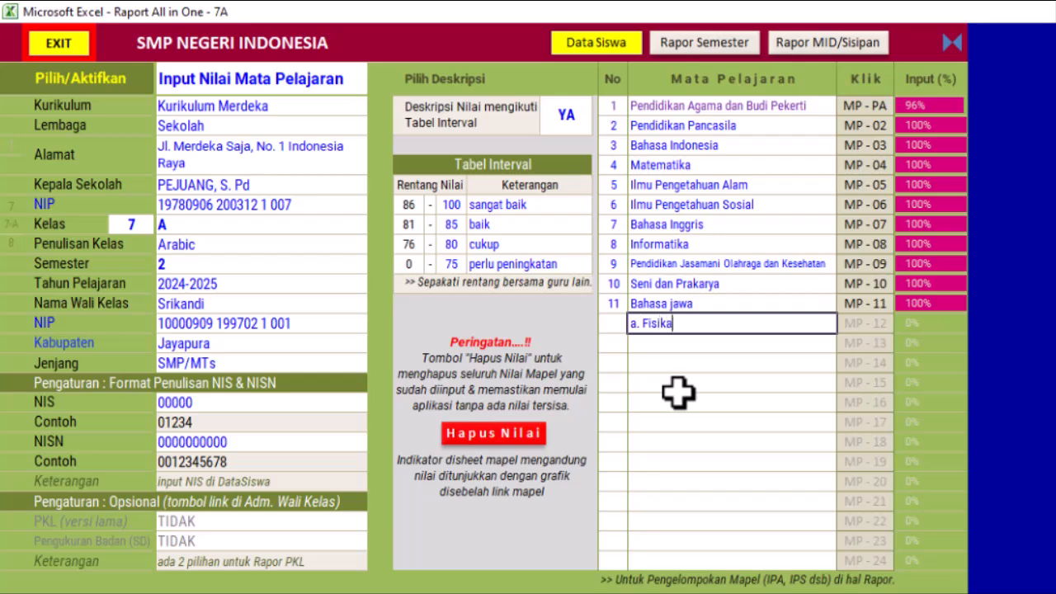
pyautogui.press('Return')
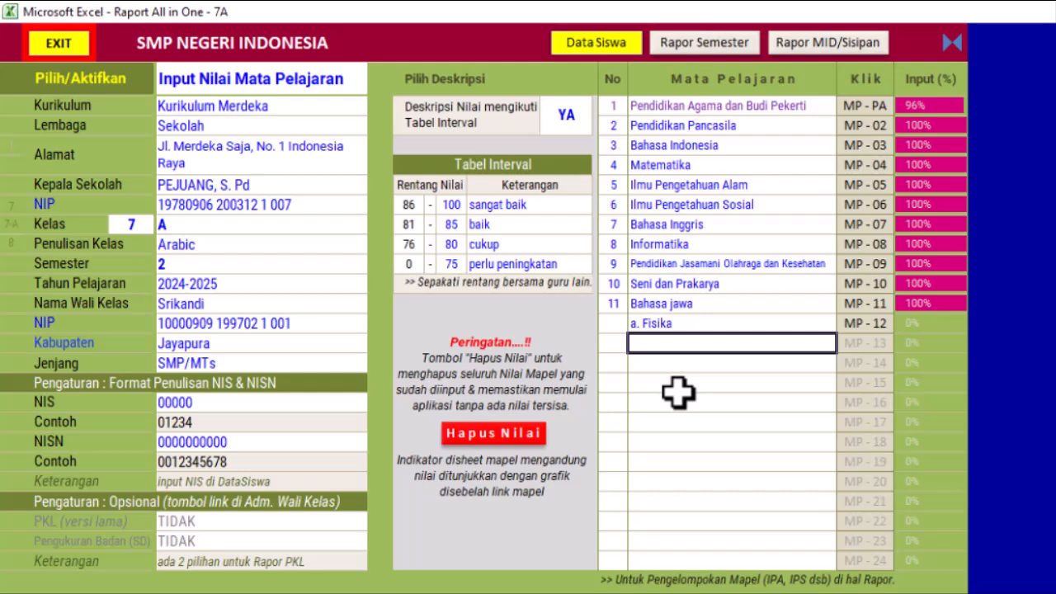
# - Add "b. Kimia" and "c. Biologi" to the subject list in the MP - 13 and MP - 14 rows
pyautogui.write('b. Kimia')
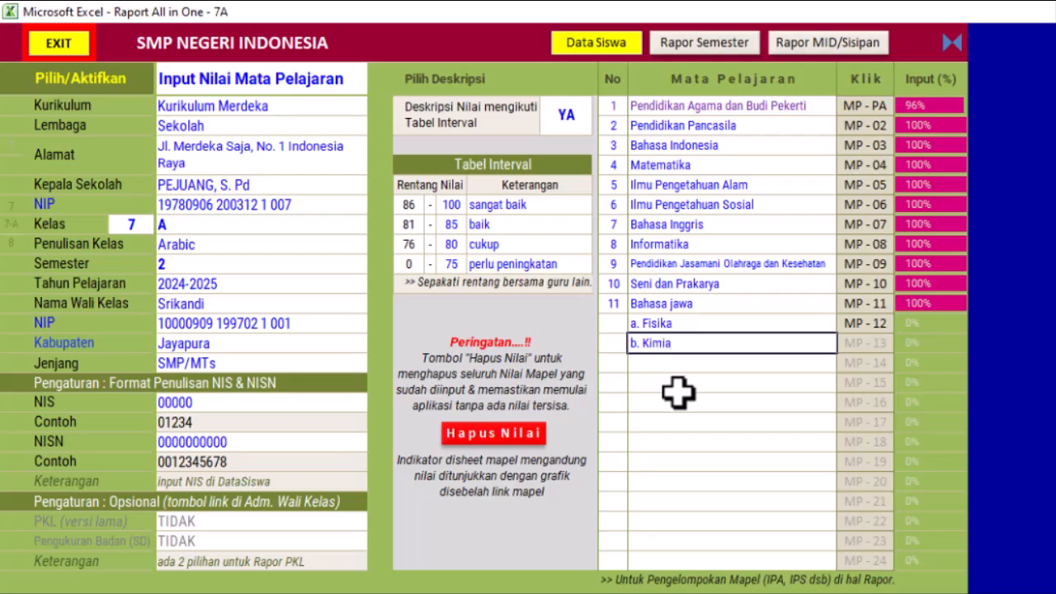
pyautogui.press('Return')
pyautogui.write('c. Biologi')
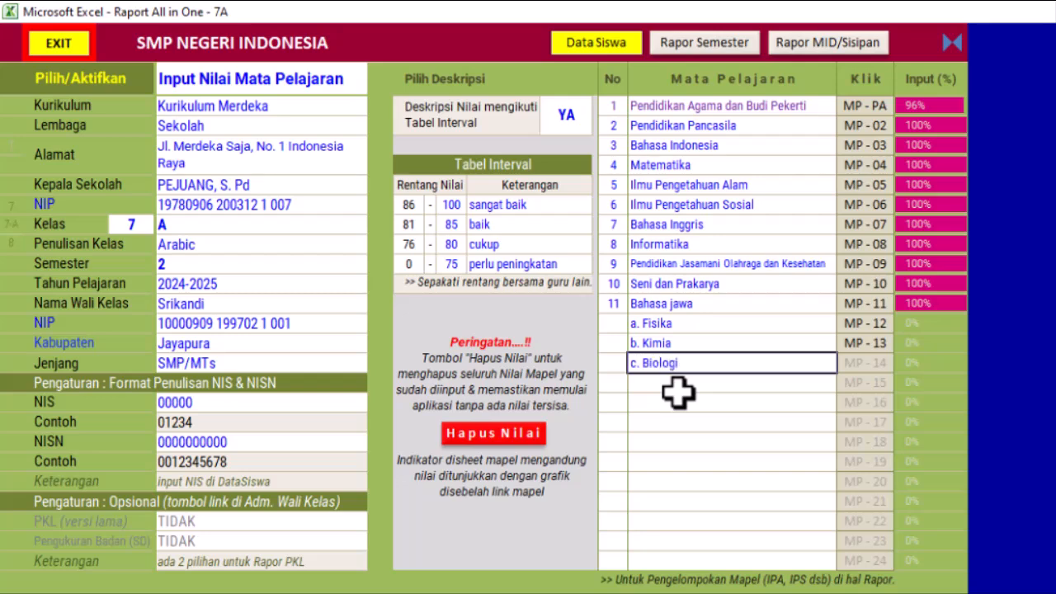
pyautogui.press('Return')
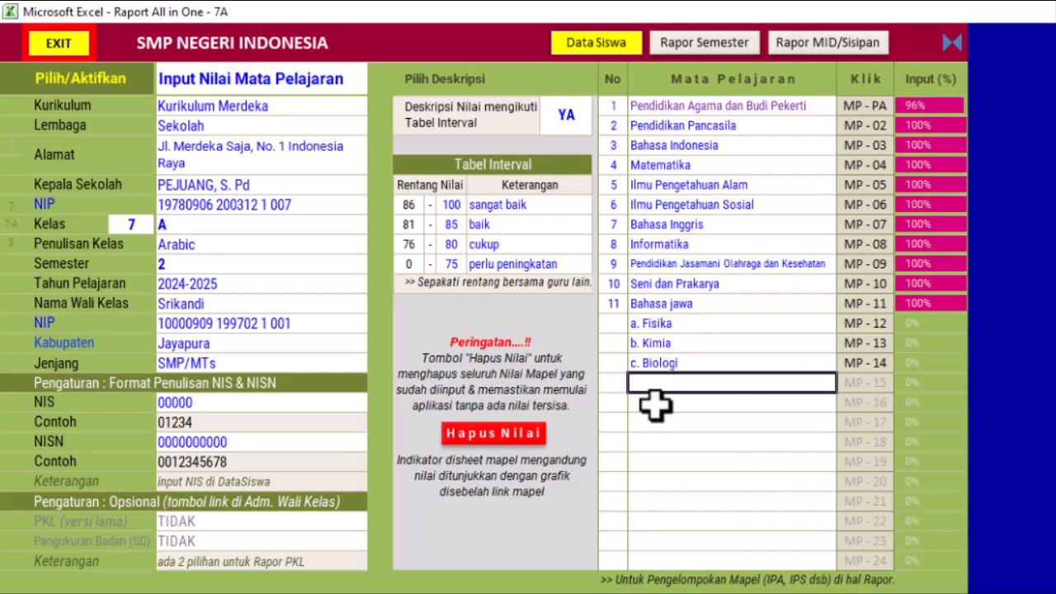
# - Open the semester report and check the rows of the newly added subjects and the group headings
pyautogui.click(699, 66)
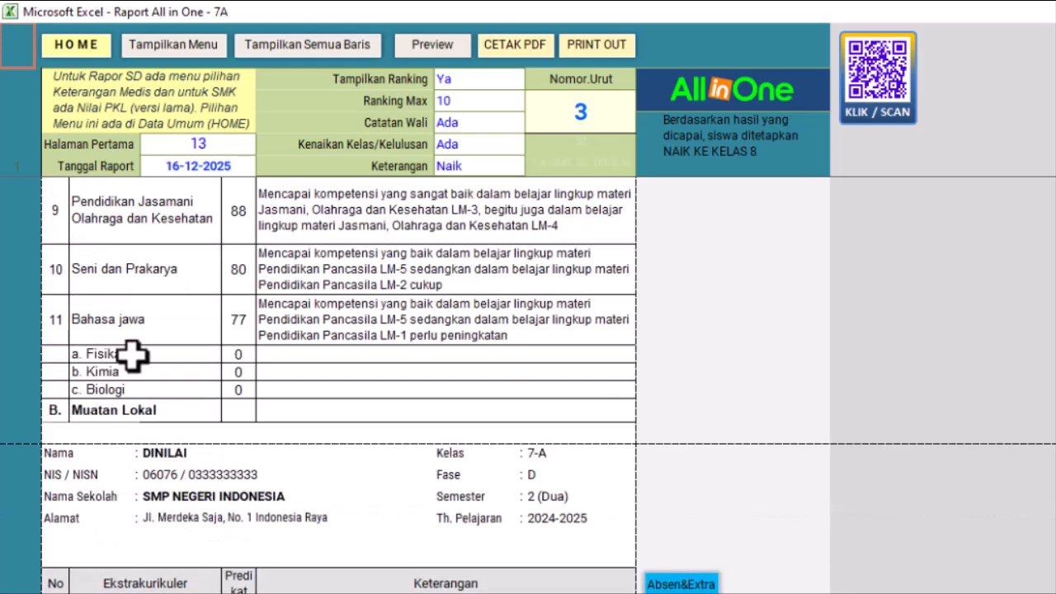
pyautogui.scroll(2, 133, 360)
pyautogui.scroll(-1, 154, 566)
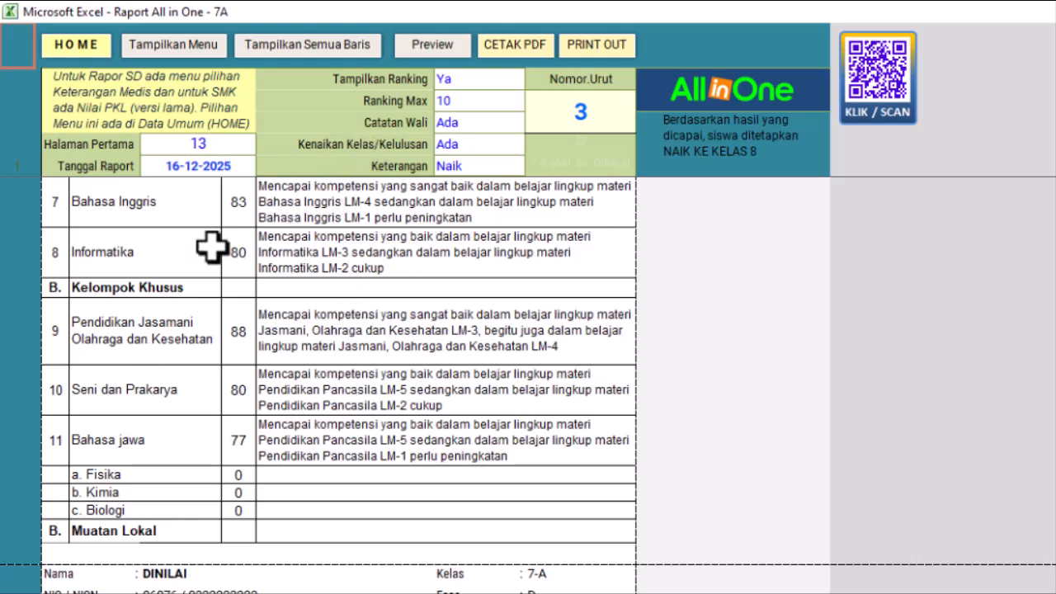
pyautogui.scroll(2, 404, 310)
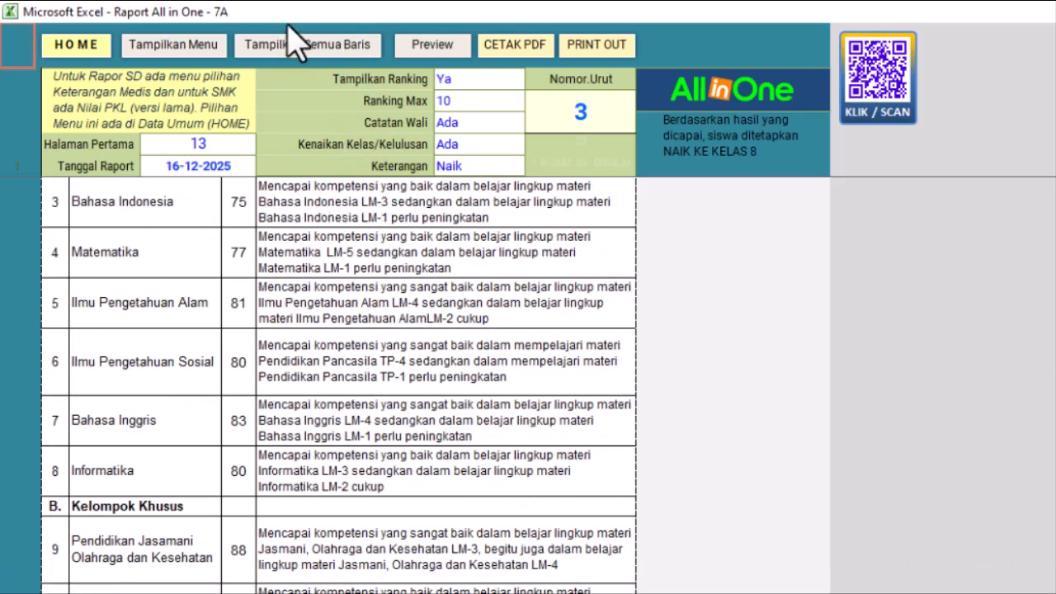
# - Show all report rows and enter number 12 with the heading "Ilmu Pengetahuan Alam" in the blank row above a. Fisika
pyautogui.click(324, 70)
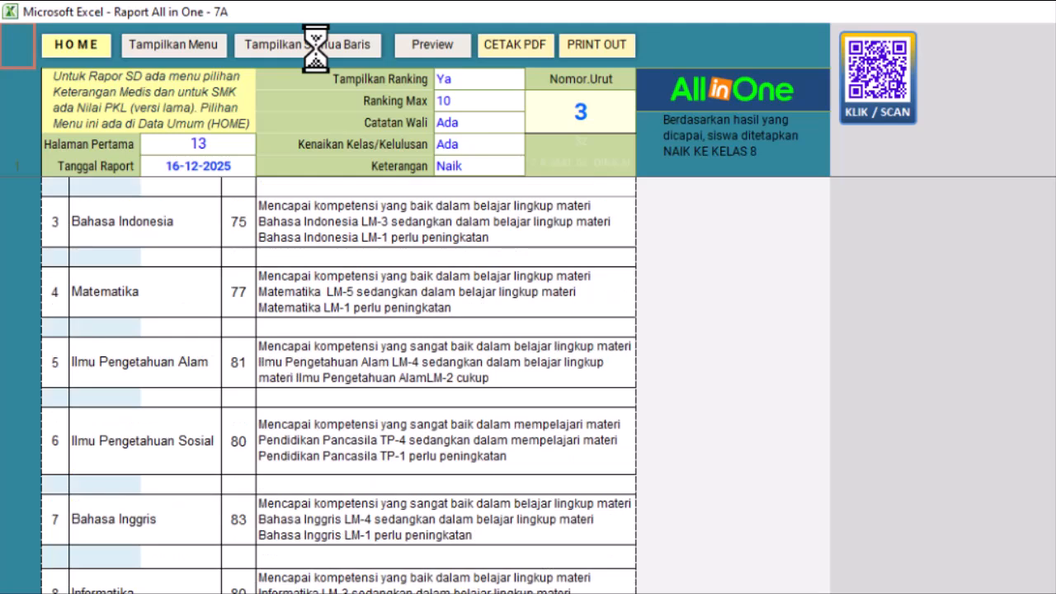
pyautogui.scroll(-4, 325, 361)
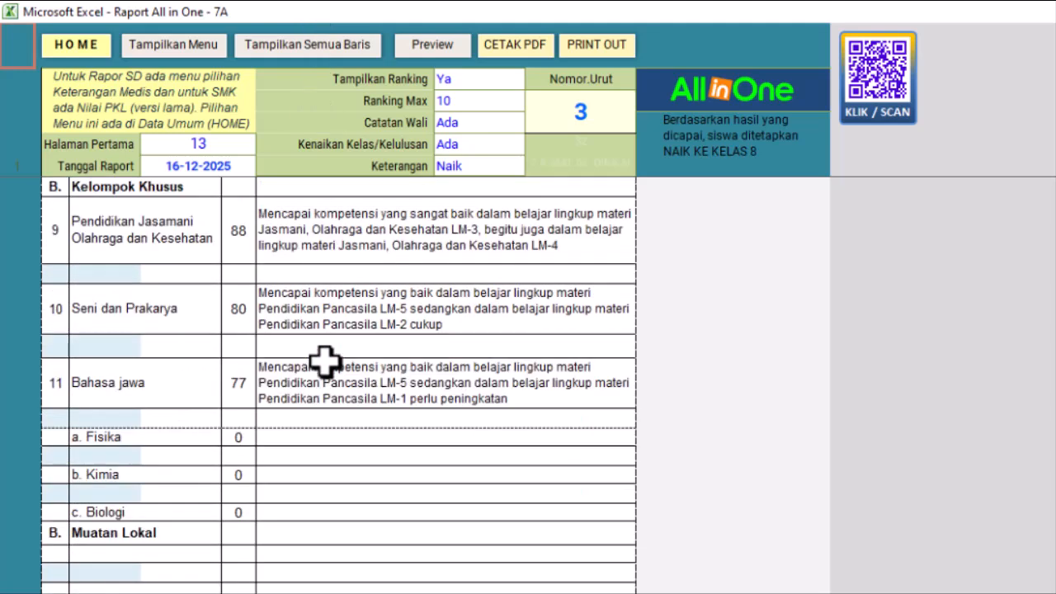
pyautogui.click(56, 419)
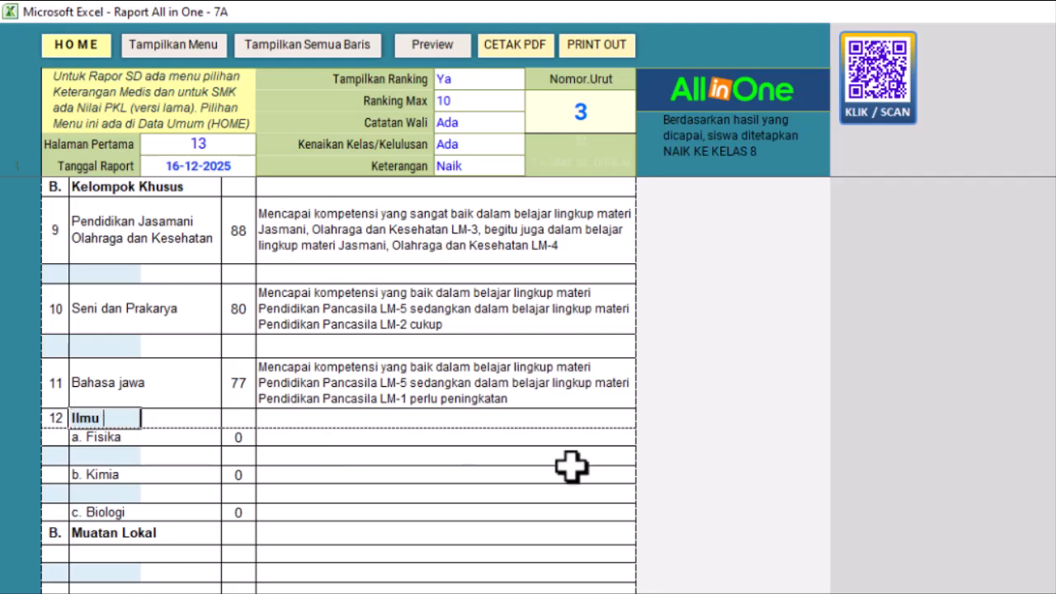
pyautogui.write('getahuan Alam')
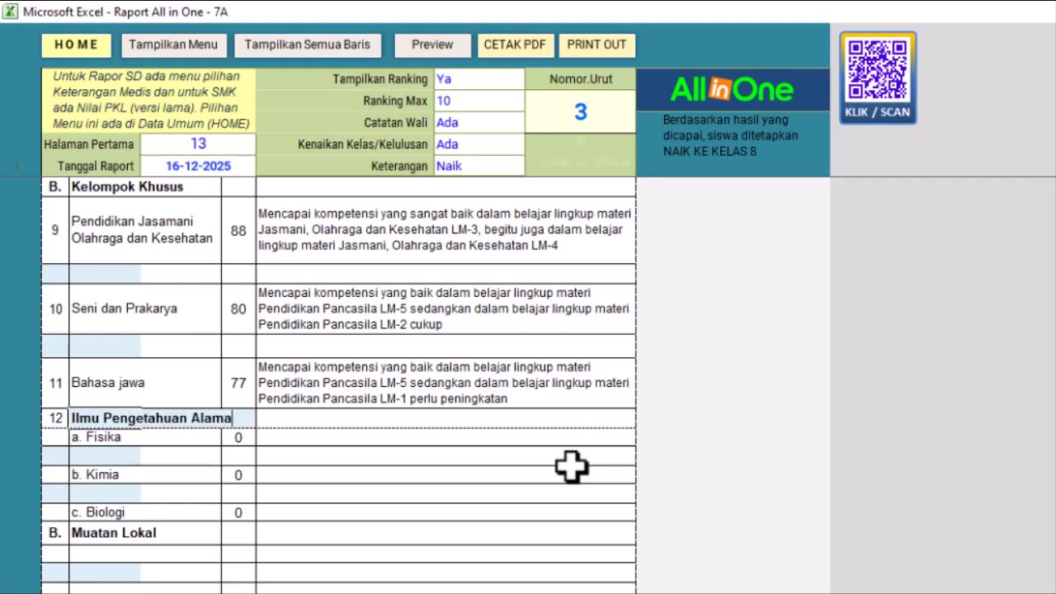
pyautogui.press('Return')
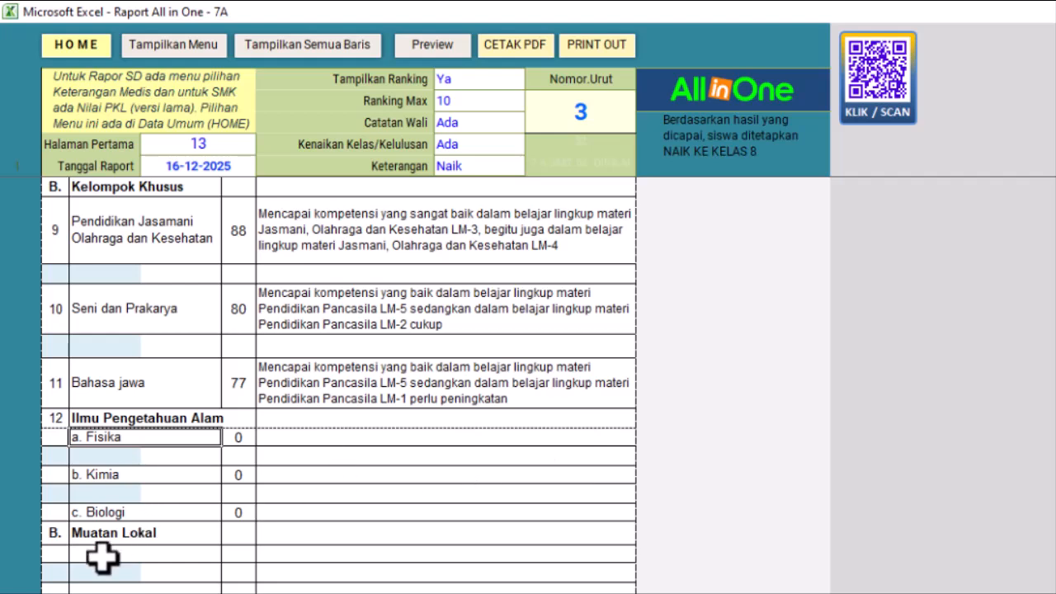
# - Change the number of the Muatan Lokal heading to 13
pyautogui.click(54, 532)
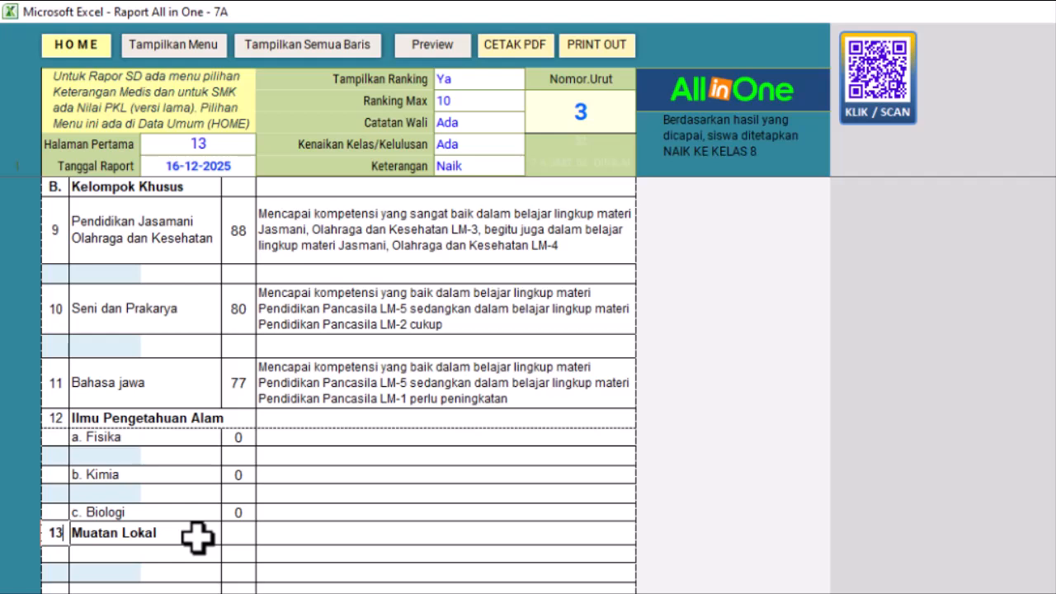
pyautogui.write('13.')
pyautogui.press('BackSpace')
pyautogui.press('Tab')
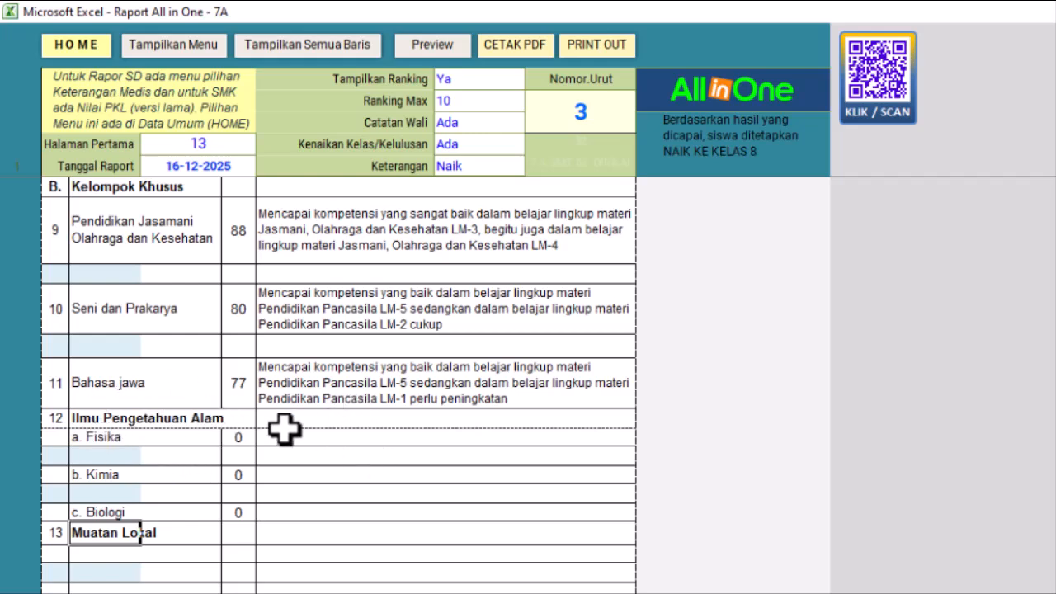
# - Set Nomor.Urut to 1 to refresh the report, and look over the subject table
pyautogui.scroll(10, 285, 428)
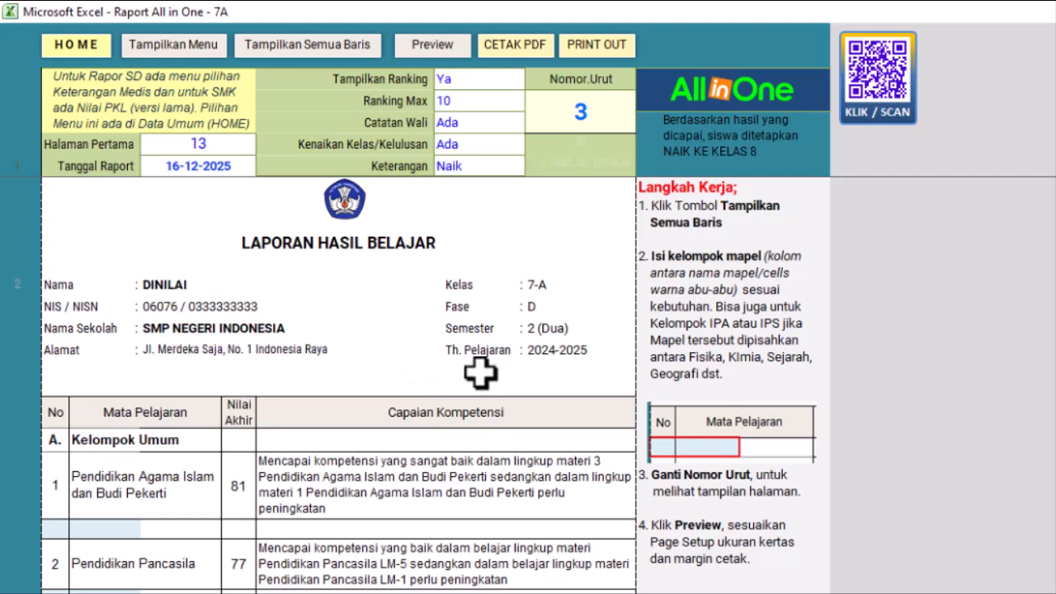
pyautogui.click(592, 111)
pyautogui.write('1')
pyautogui.press('Return')
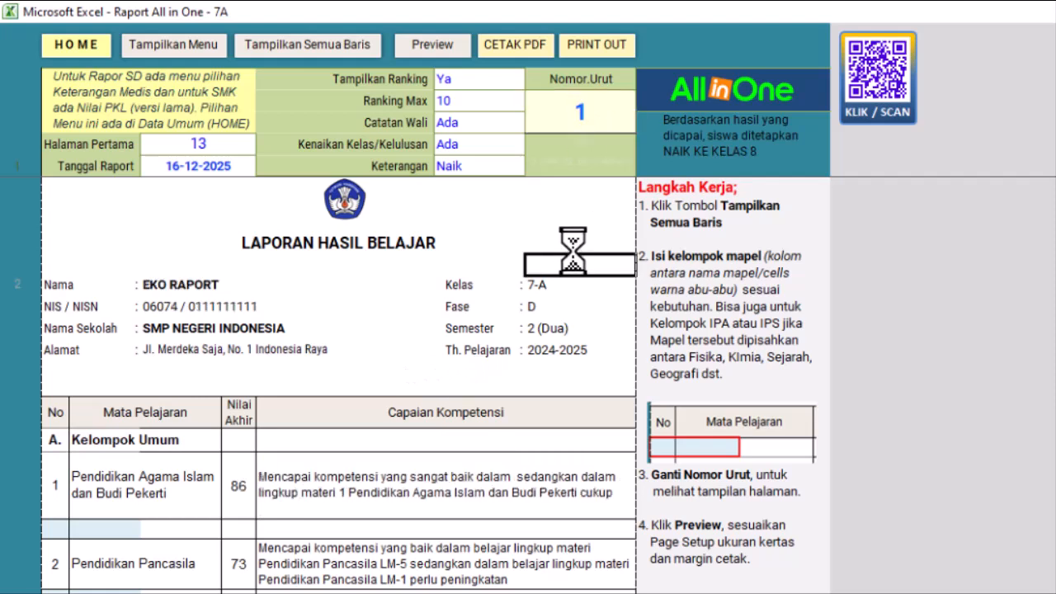
pyautogui.scroll(-5, 440, 483)
pyautogui.scroll(5, 440, 482)
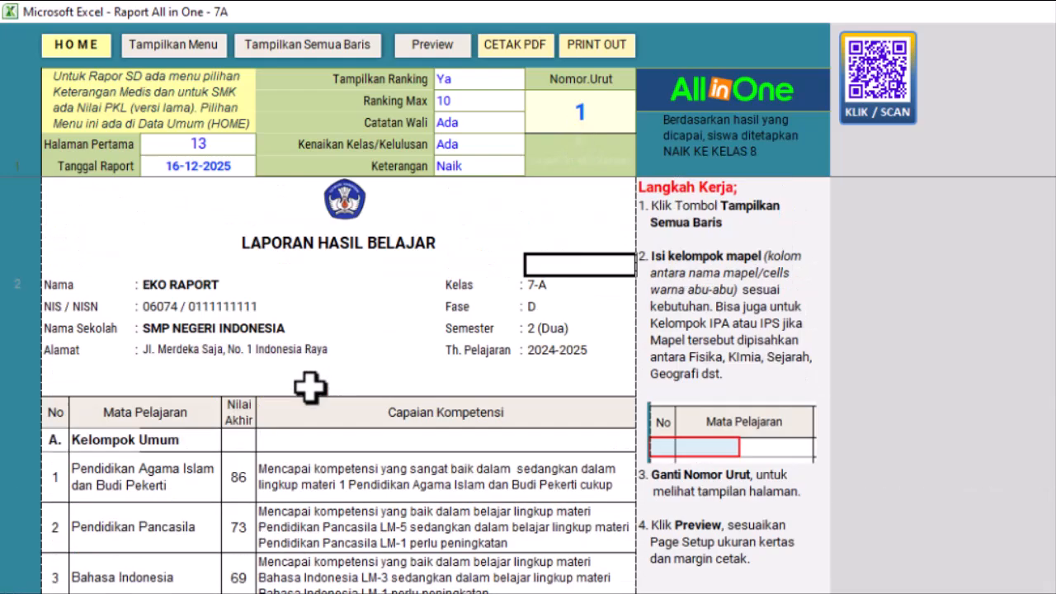
pyautogui.scroll(-1, 308, 375)
# - Preview the printed report page with the subject groups, and return to the sheet
pyautogui.click(590, 109)
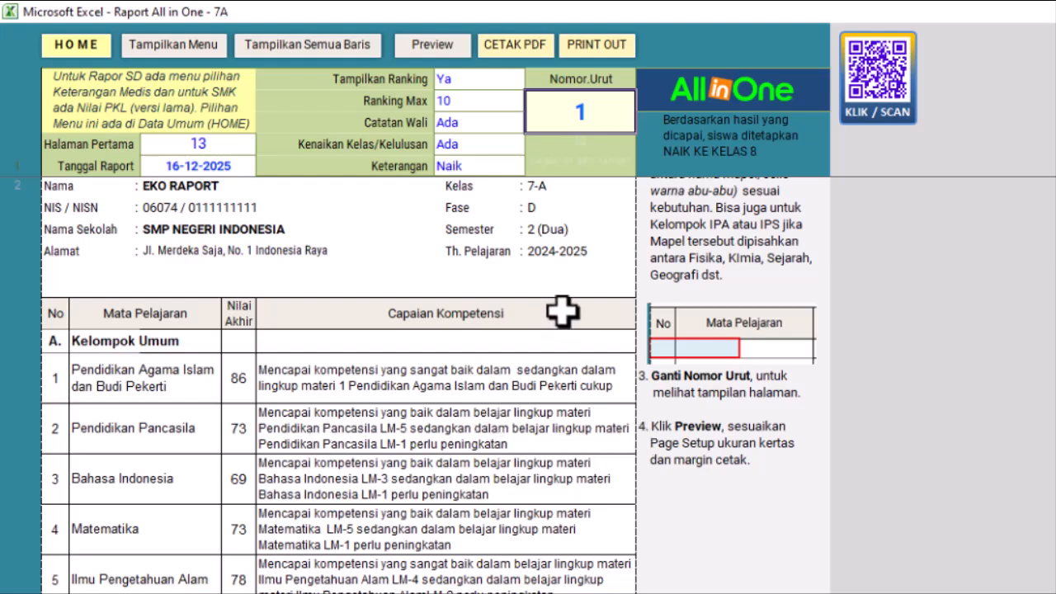
pyautogui.click(424, 45)
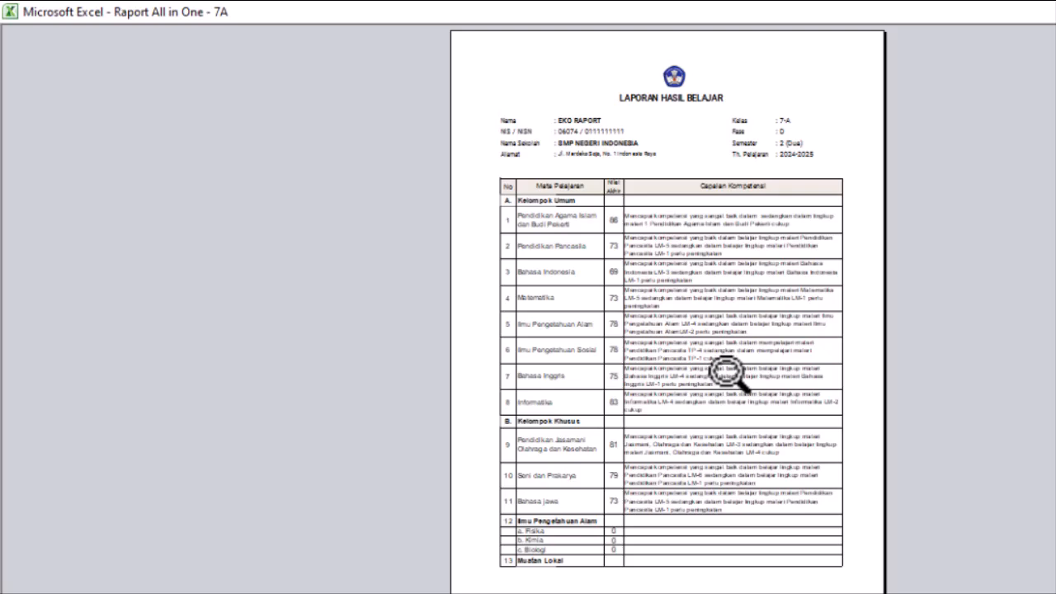
pyautogui.press('Escape')
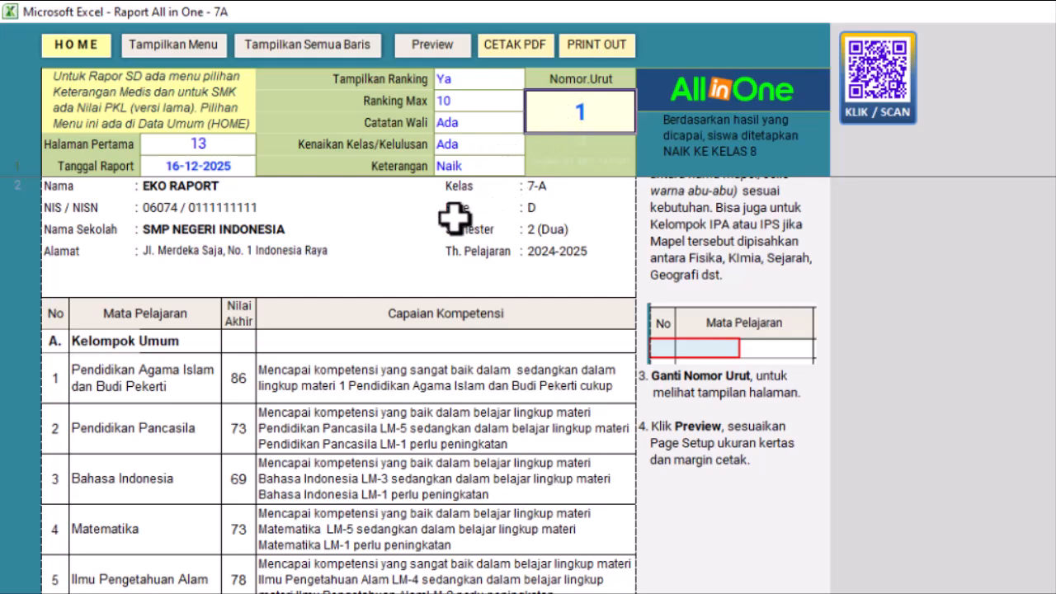
# - Examine the first-page number and report date settings, and review the report's extracurricular, attendance, homeroom note and decision sections
pyautogui.scroll(2, 477, 237)
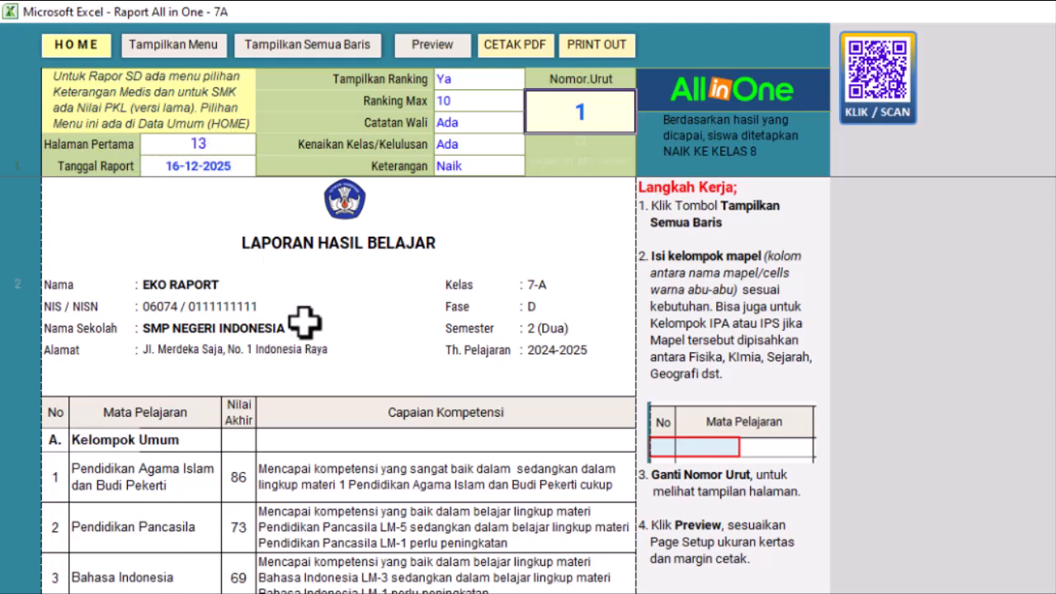
pyautogui.click(224, 144)
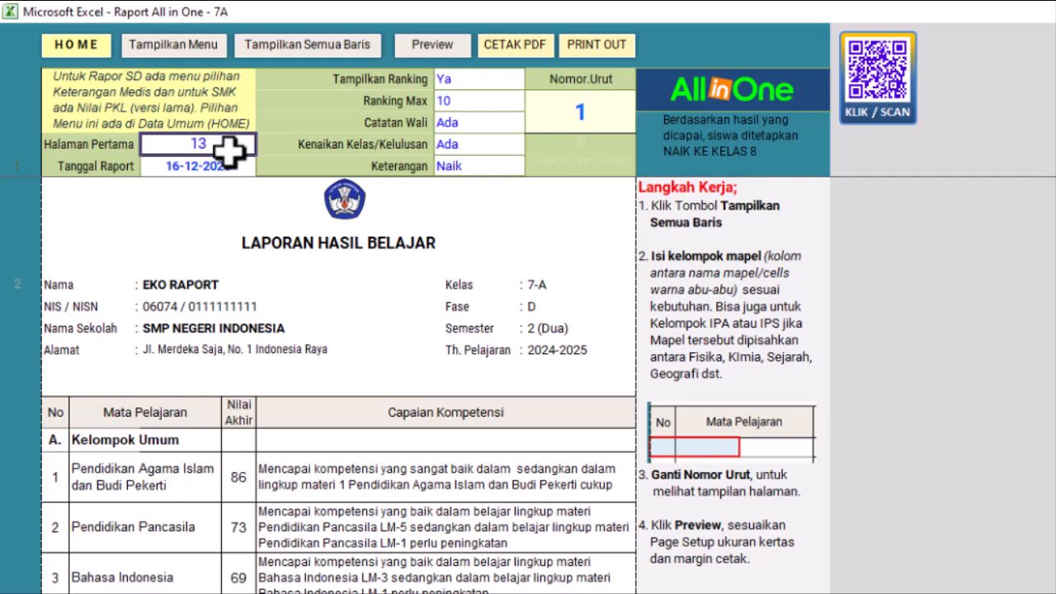
pyautogui.click(210, 170)
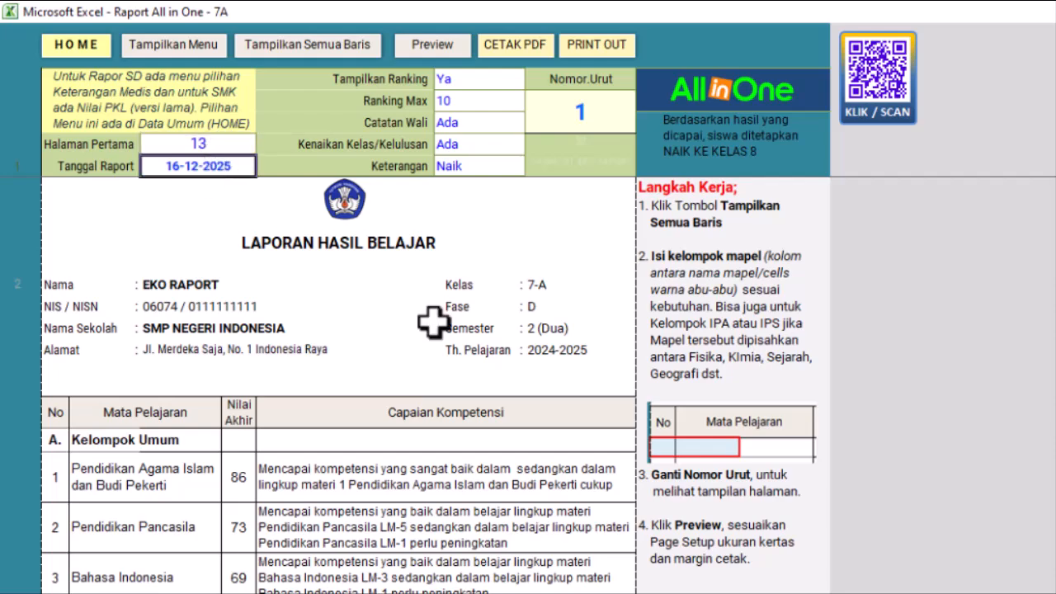
pyautogui.scroll(-10, 495, 363)
pyautogui.scroll(-6, 522, 367)
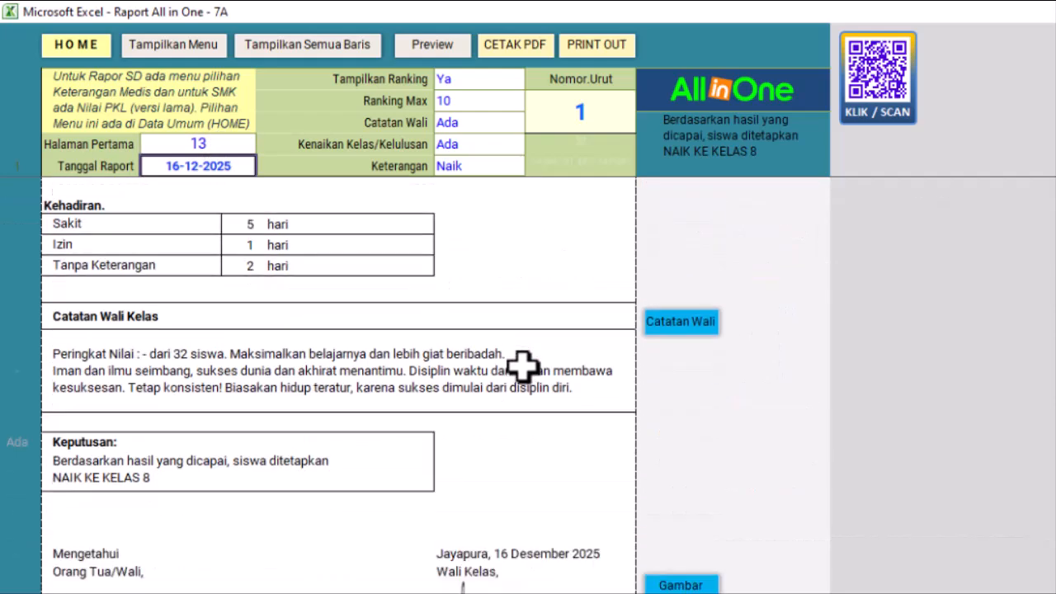
pyautogui.scroll(15, 371, 322)
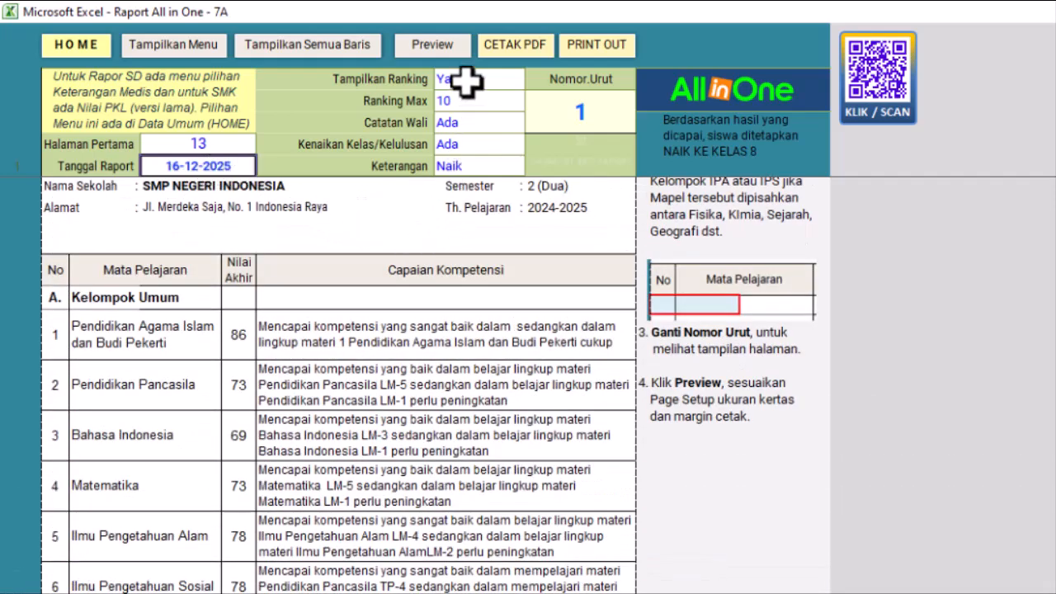
pyautogui.scroll(-10, 443, 247)
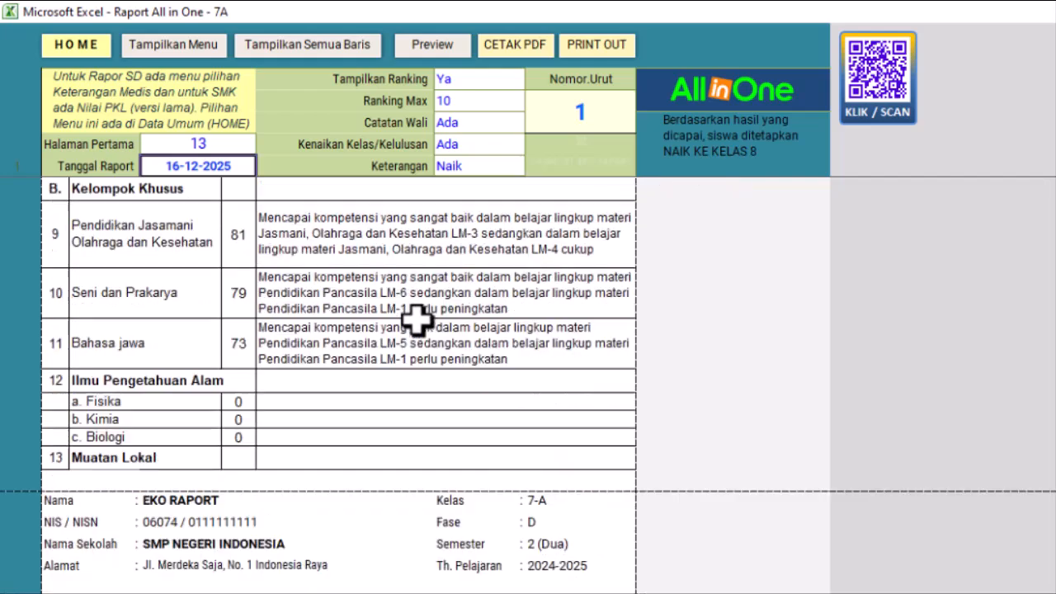
pyautogui.scroll(-6, 417, 325)
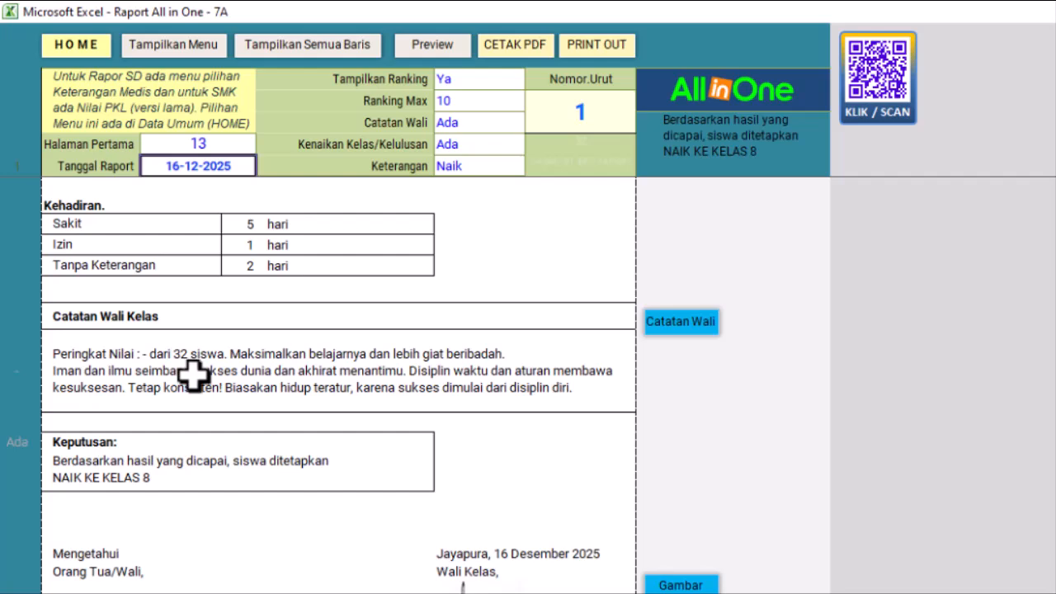
pyautogui.scroll(5, 451, 344)
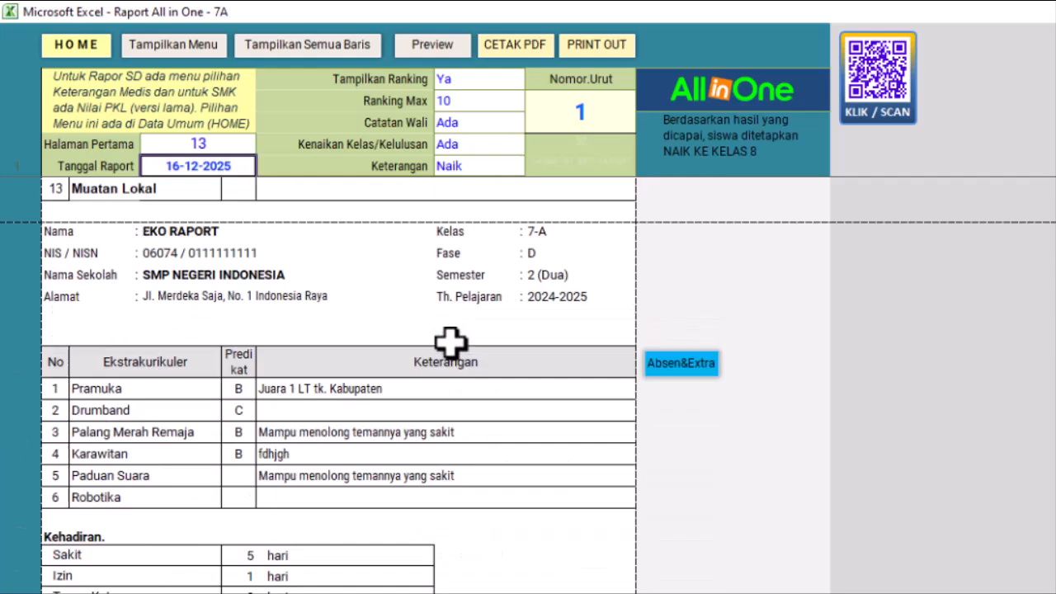
pyautogui.scroll(-2, 349, 434)
# - Set Ranking Max to 30 in the report settings
pyautogui.click(498, 79)
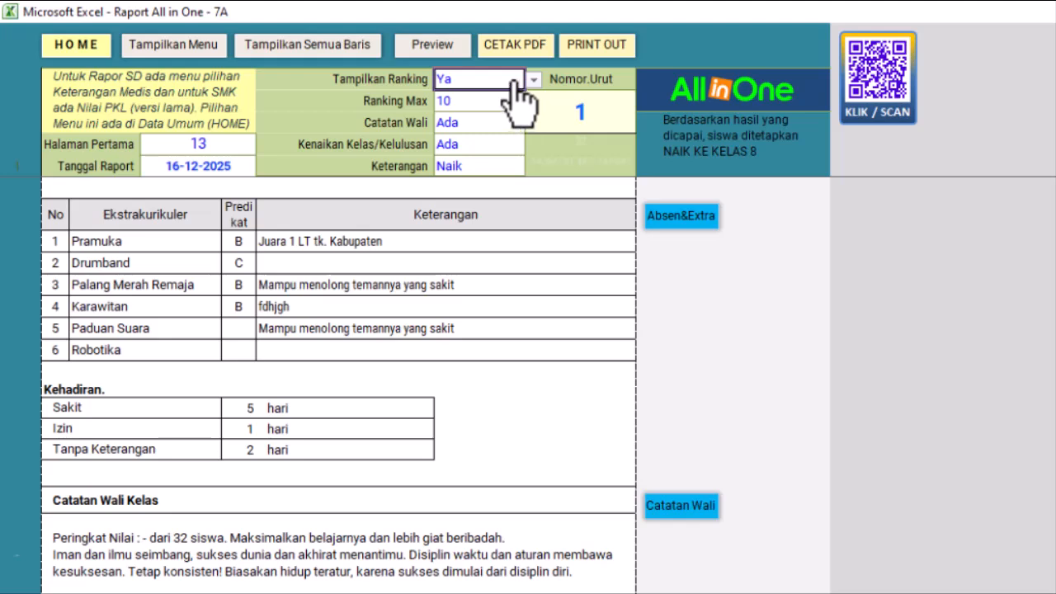
pyautogui.click(479, 99)
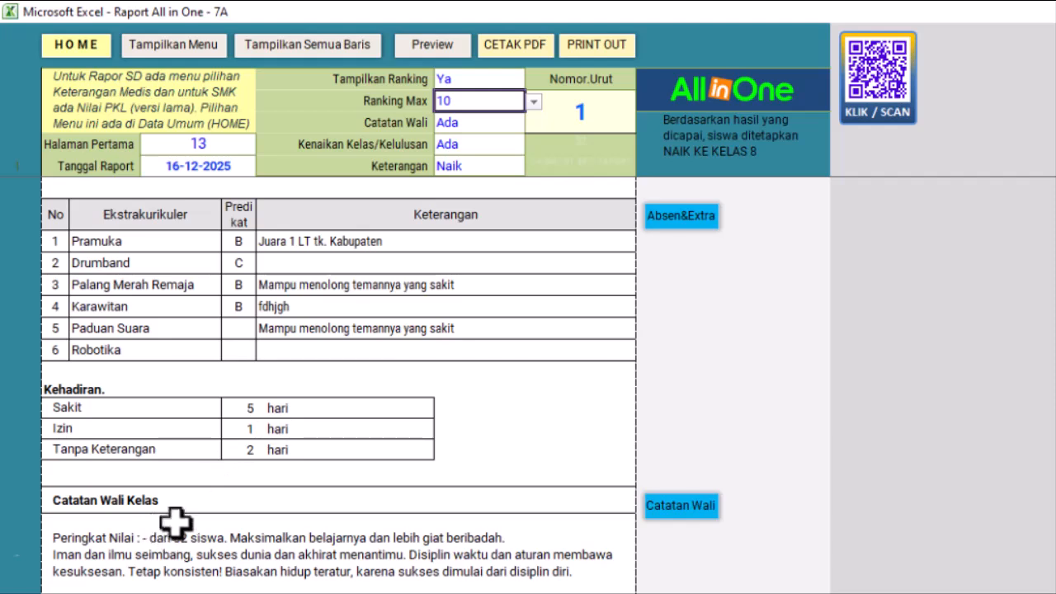
pyautogui.scroll(-1, 169, 524)
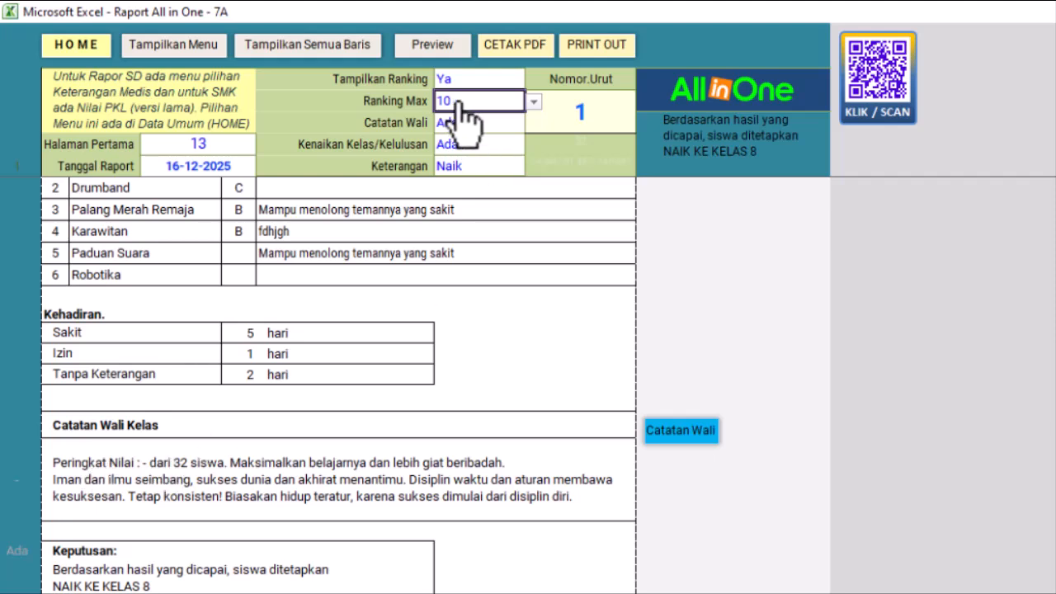
pyautogui.click(534, 102)
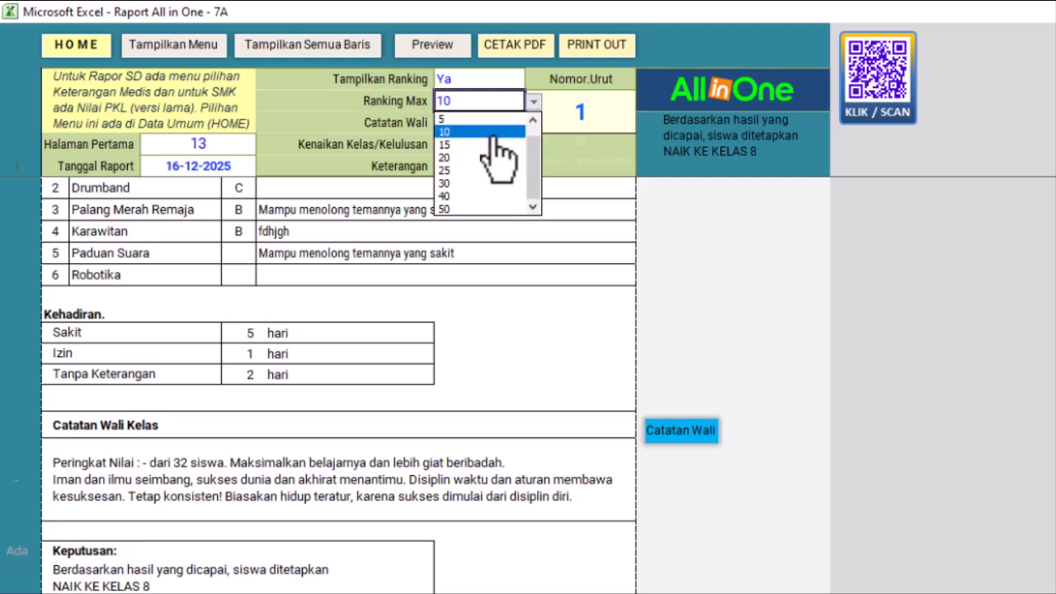
pyautogui.click(466, 183)
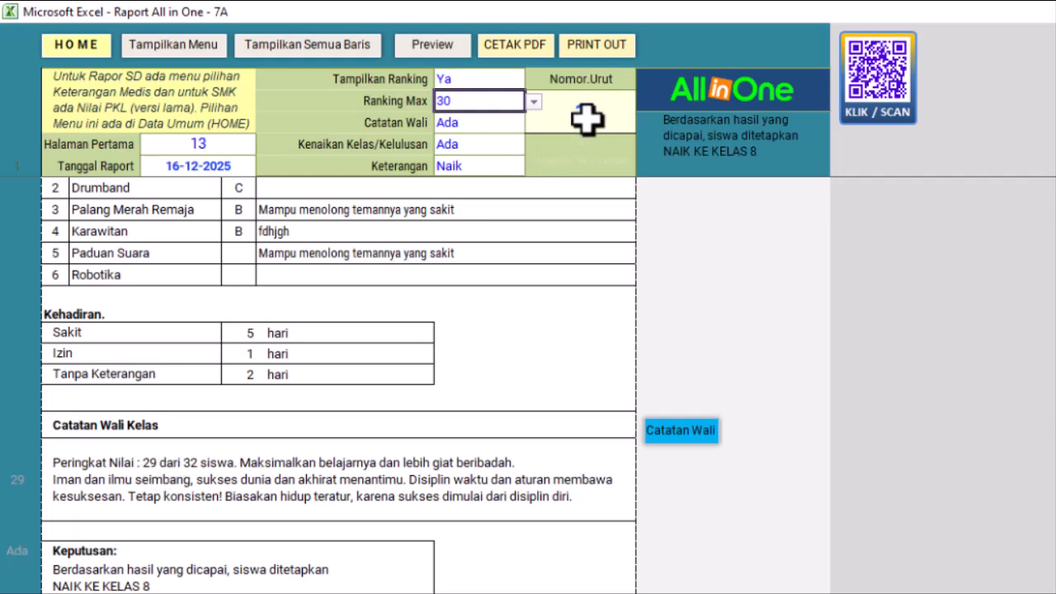
# - Set Catatan Wali to Tidak to hide the homeroom teacher's note in the report
pyautogui.click(493, 125)
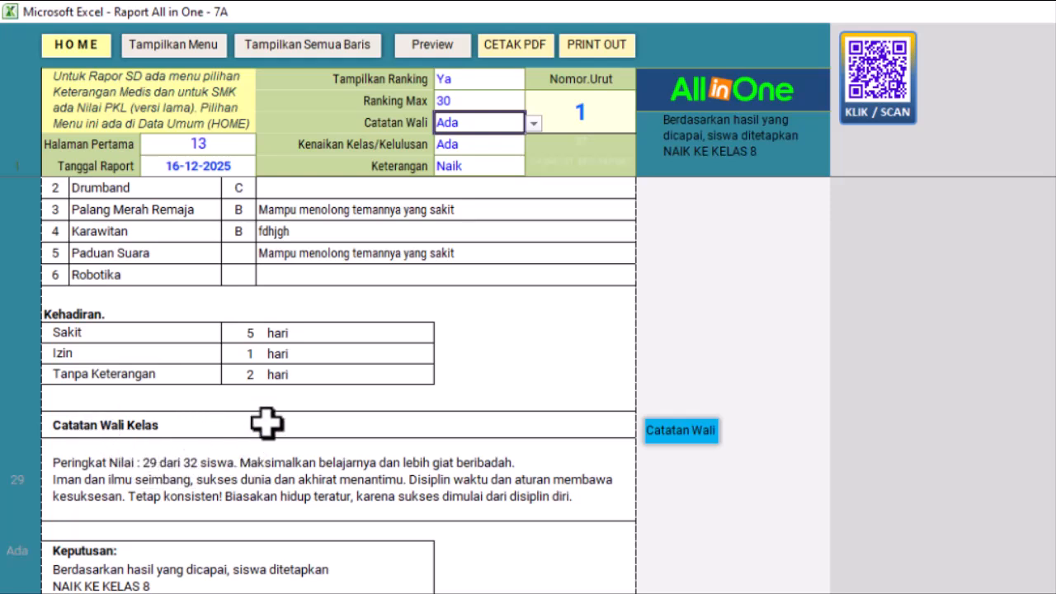
pyautogui.click(534, 123)
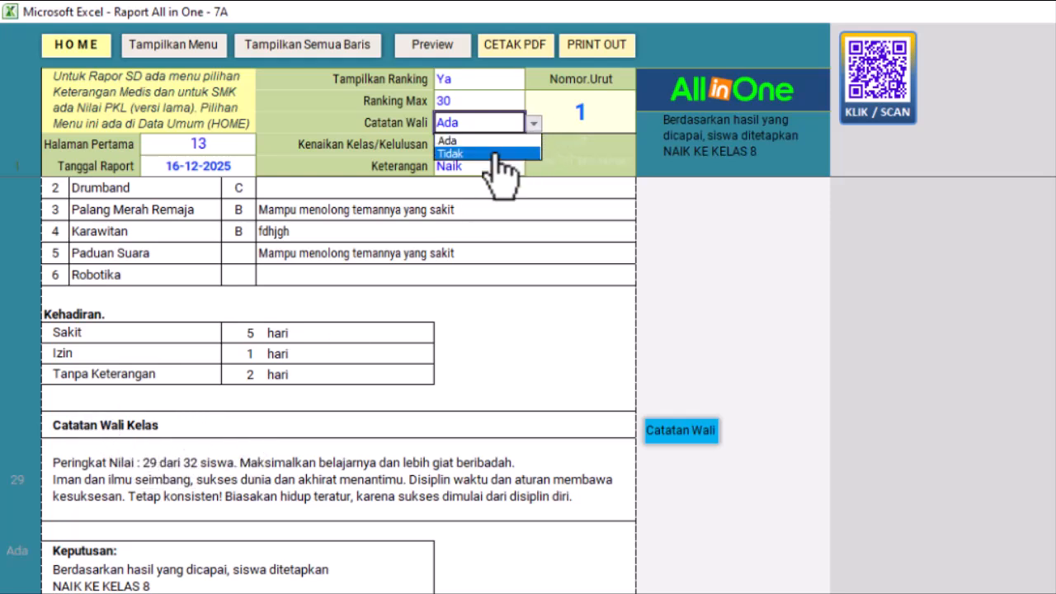
pyautogui.click(487, 154)
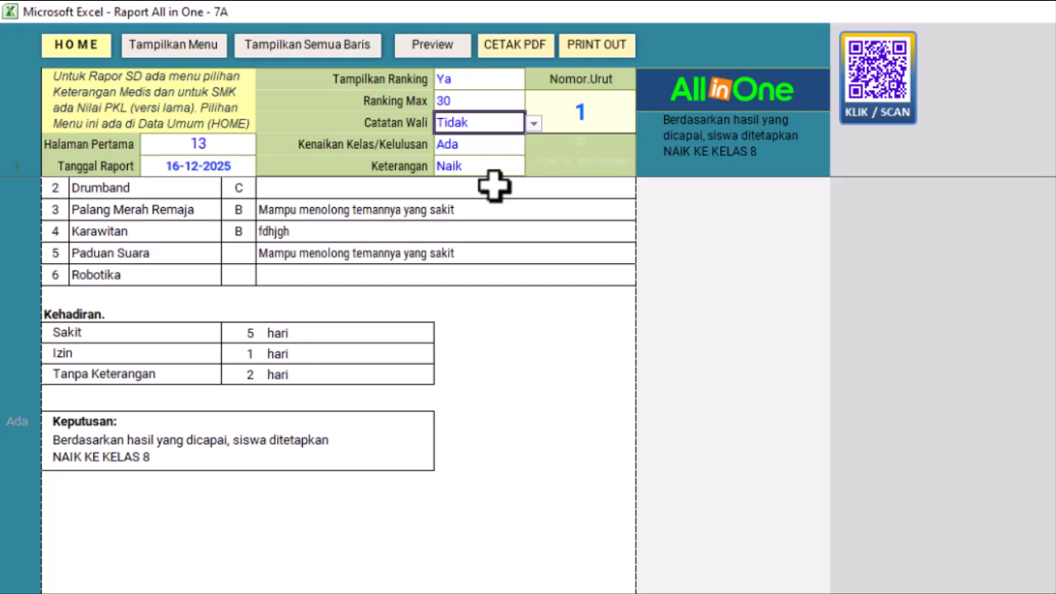
# - Set Catatan Wali to Ada to include the homeroom teacher's note in the report
pyautogui.click(534, 124)
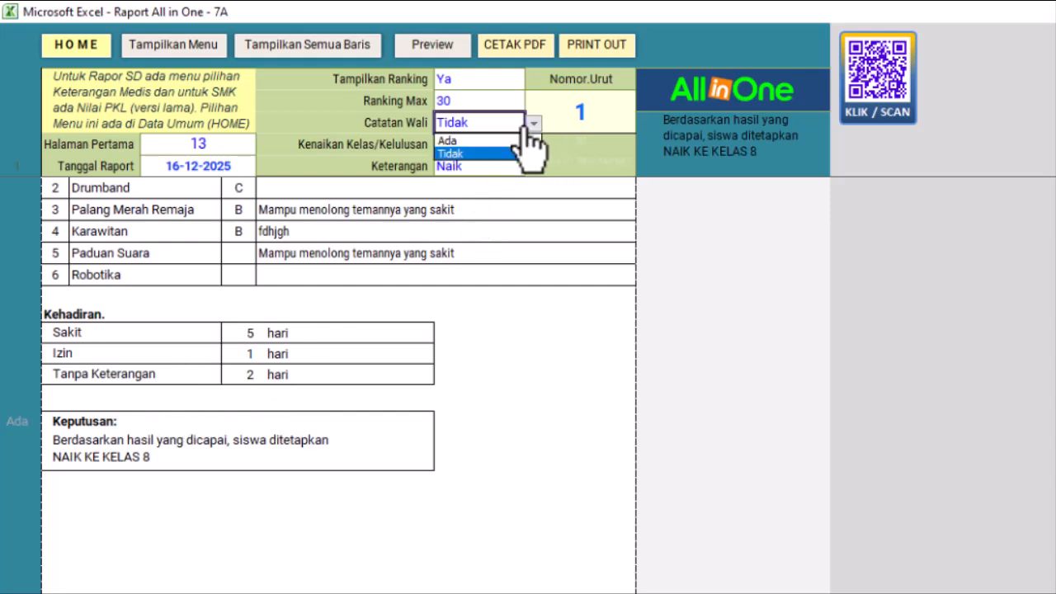
pyautogui.click(500, 141)
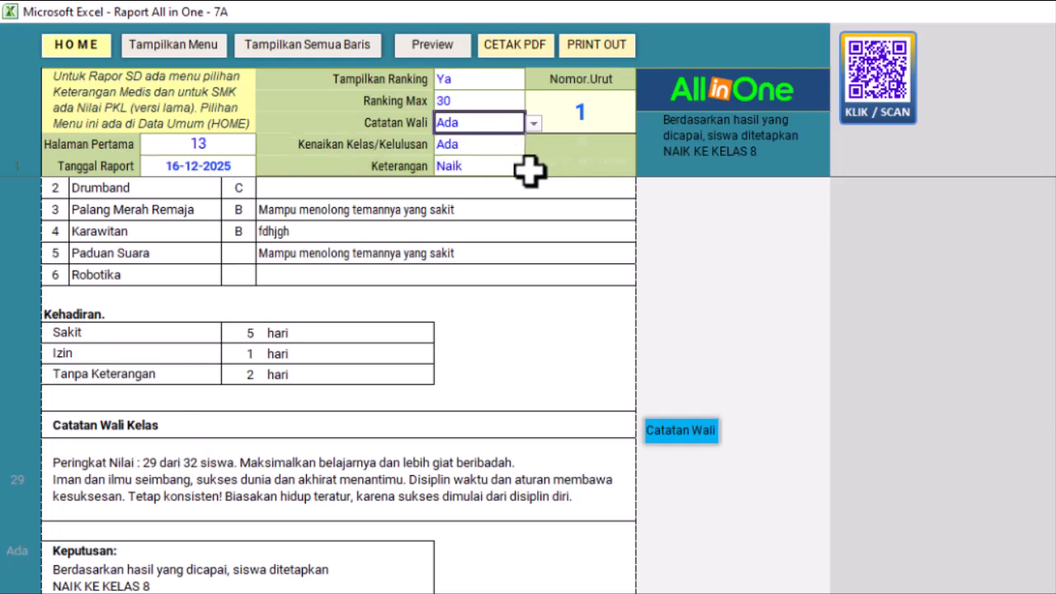
# - Set Kenaikan Kelas/Kelulusan to Tidak and check the report's decision section
pyautogui.click(498, 143)
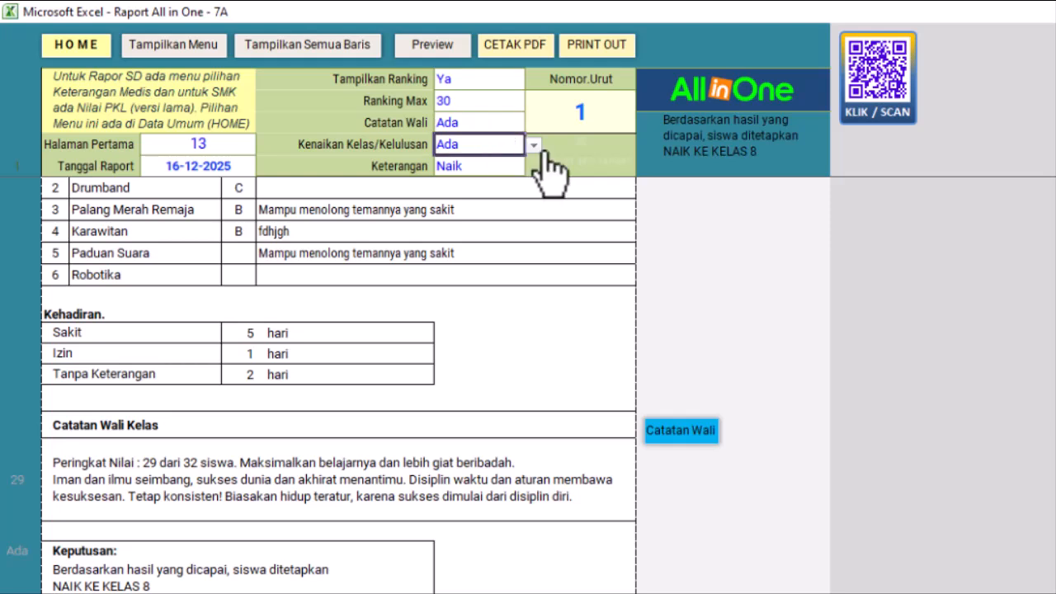
pyautogui.click(533, 146)
pyautogui.click(537, 160)
pyautogui.click(533, 145)
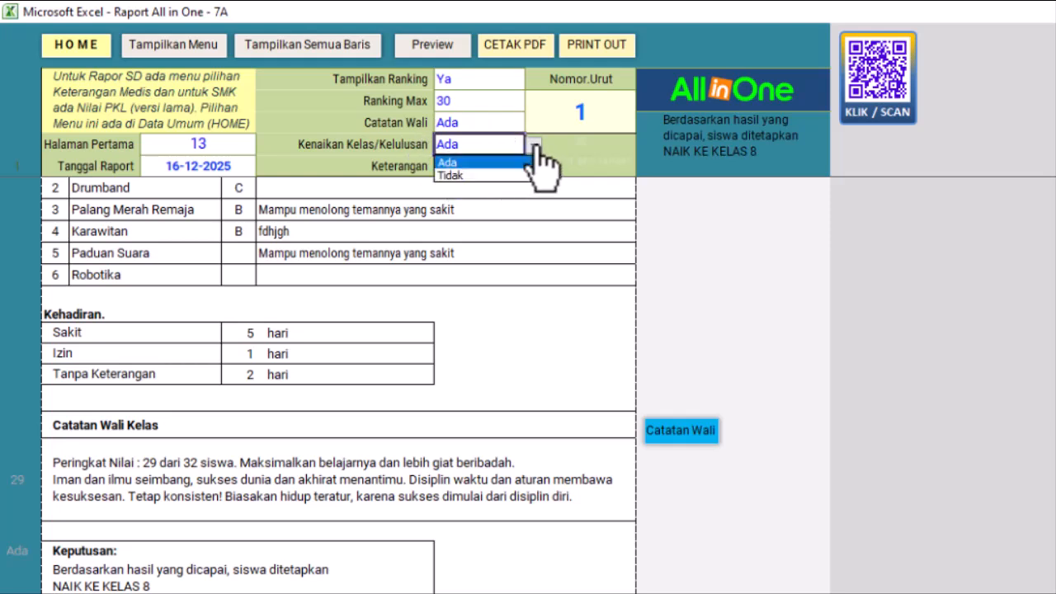
pyautogui.click(534, 146)
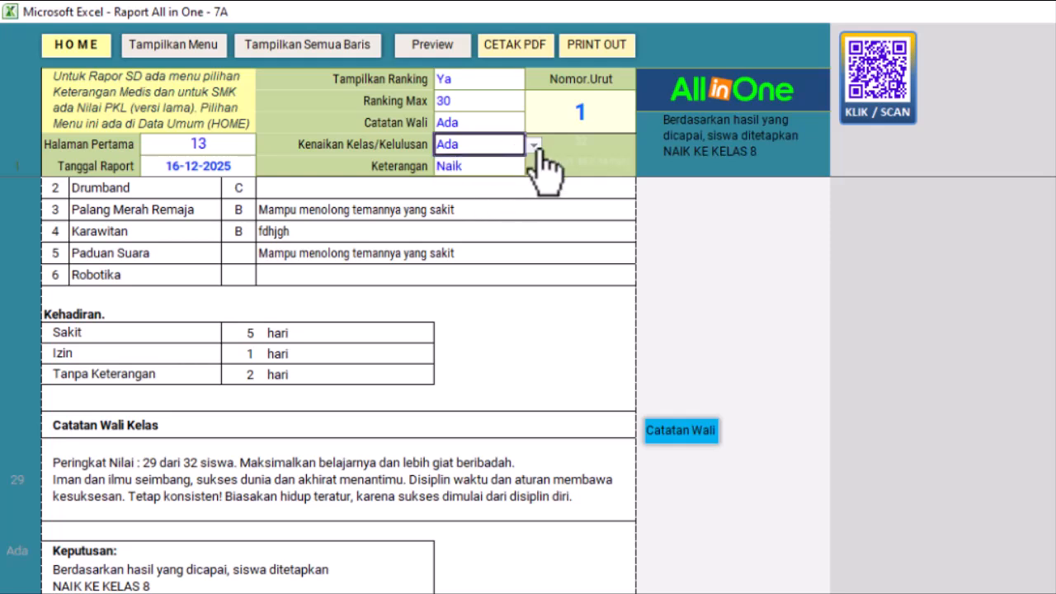
pyautogui.click(534, 145)
pyautogui.click(485, 174)
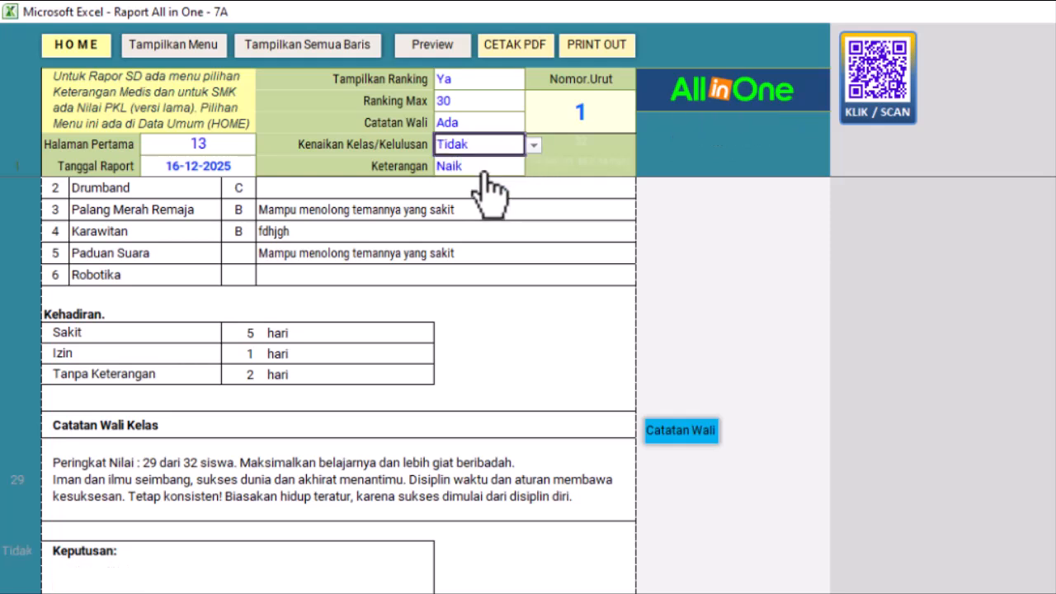
pyautogui.scroll(-2, 237, 513)
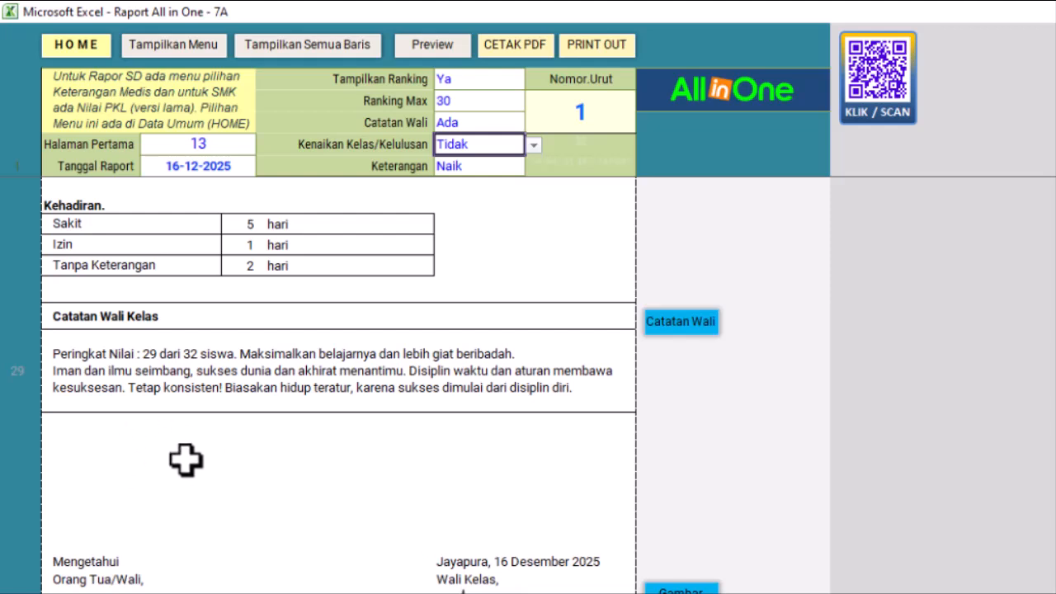
pyautogui.scroll(4, 183, 461)
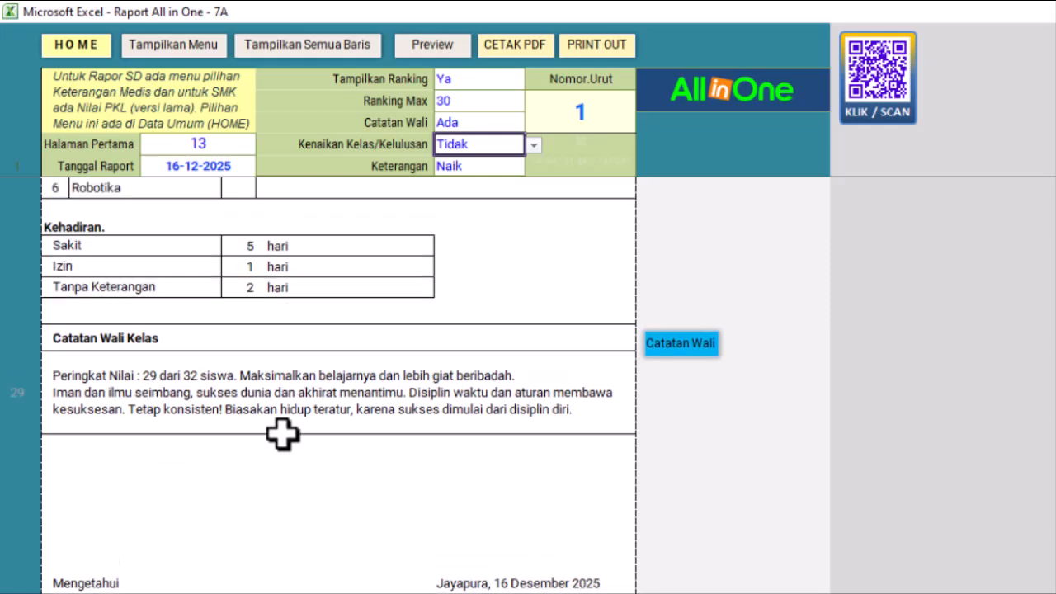
# - Set Kenaikan Kelas/Kelulusan to Ada and check the Keputusan box in the report
pyautogui.click(532, 146)
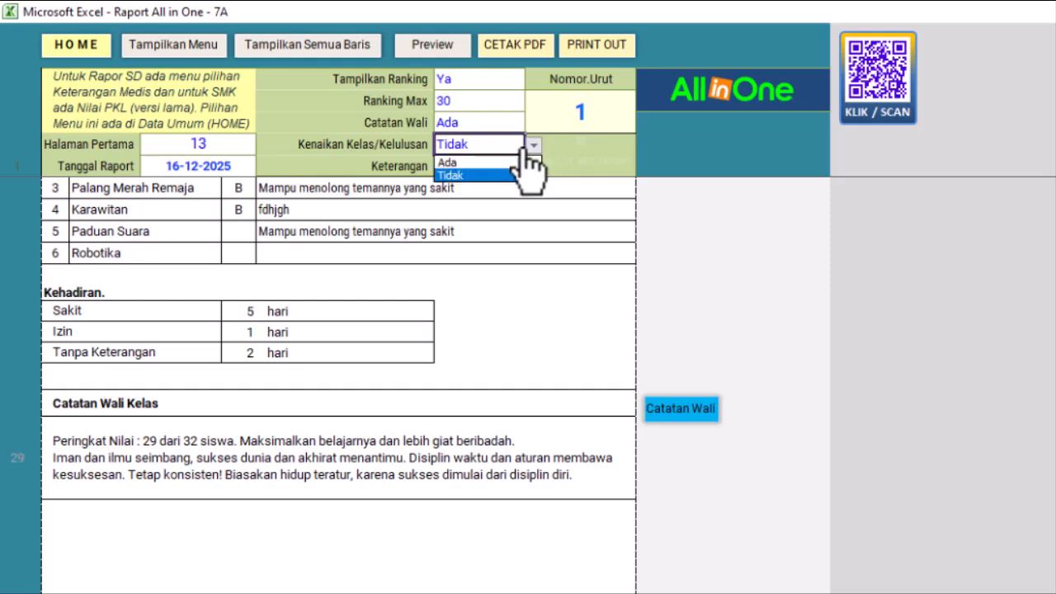
pyautogui.click(487, 163)
pyautogui.scroll(-1, 221, 511)
pyautogui.scroll(-1, 221, 511)
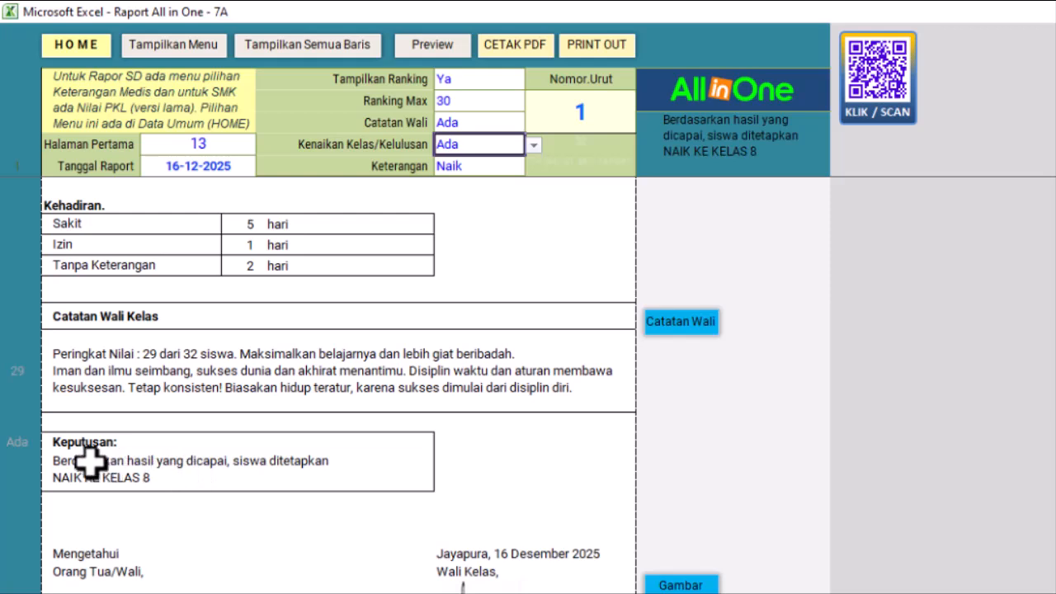
pyautogui.scroll(1, 418, 449)
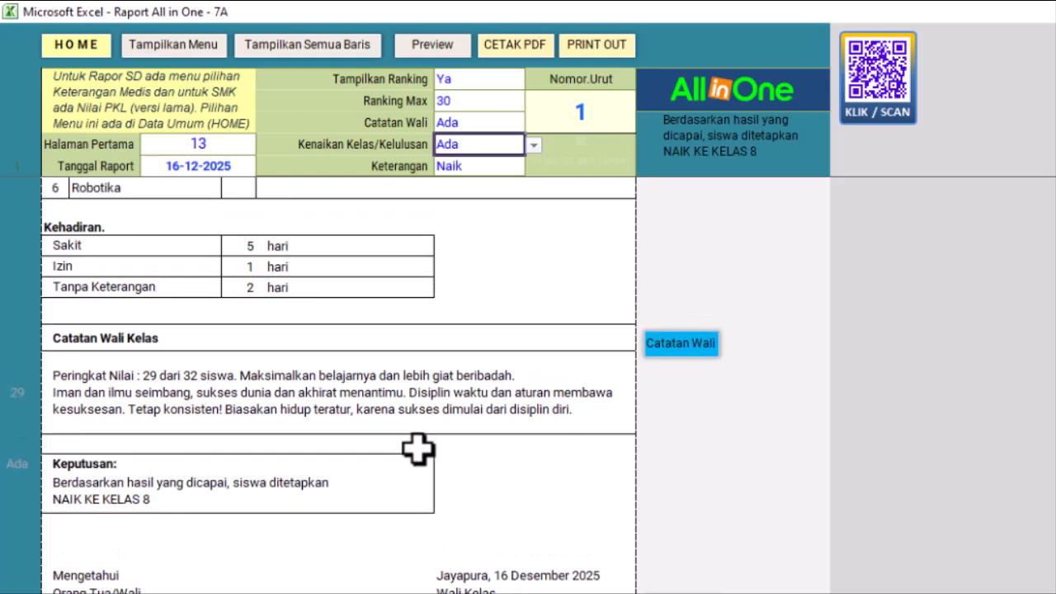
# - Examine the available Keterangan promotion options, and review the decision and signature sections of the report
pyautogui.click(500, 168)
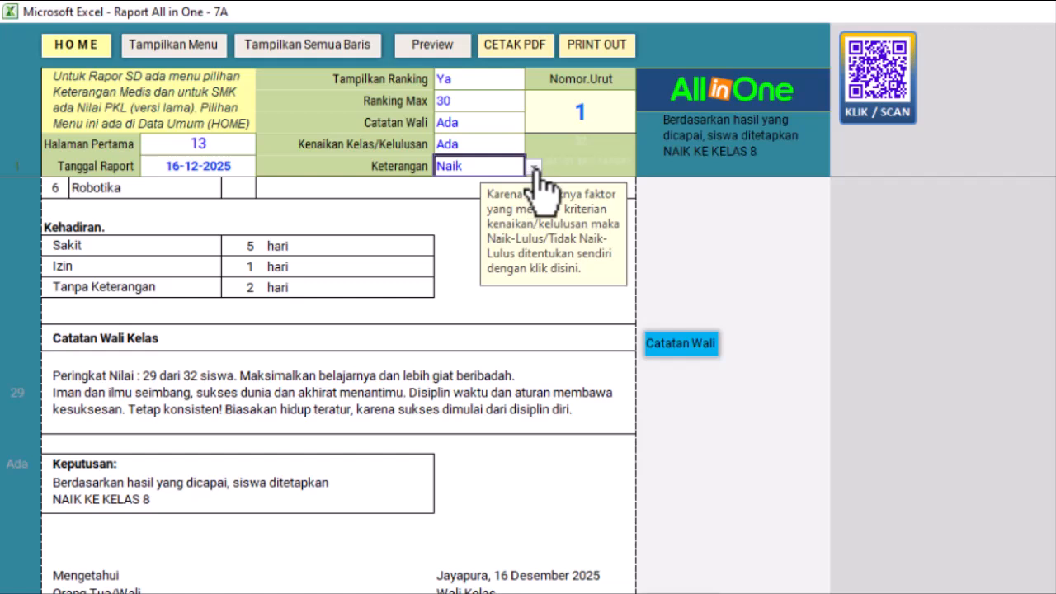
pyautogui.click(534, 167)
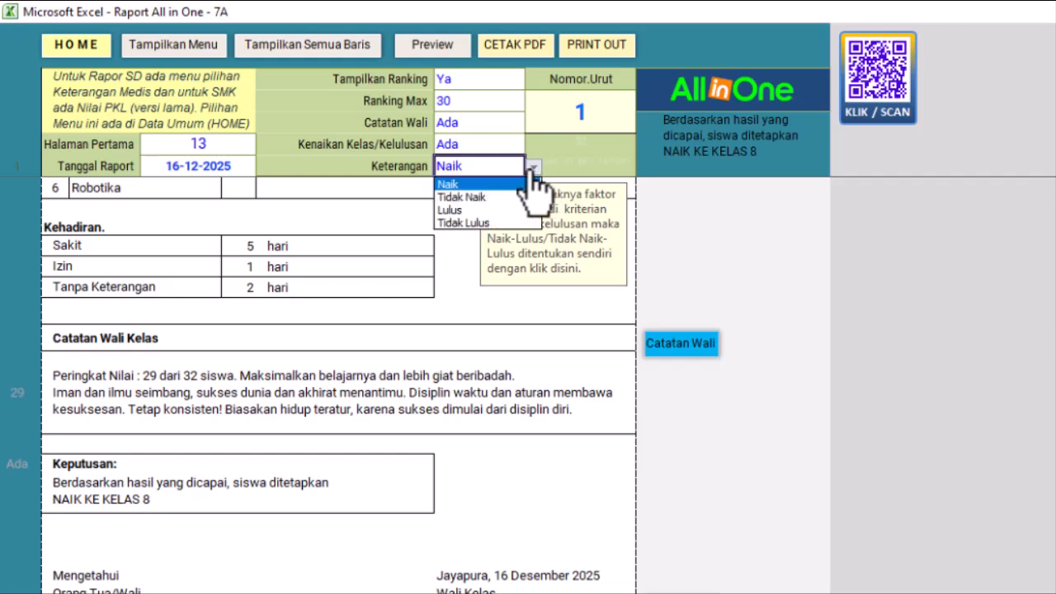
pyautogui.click(536, 167)
pyautogui.scroll(-1, 433, 423)
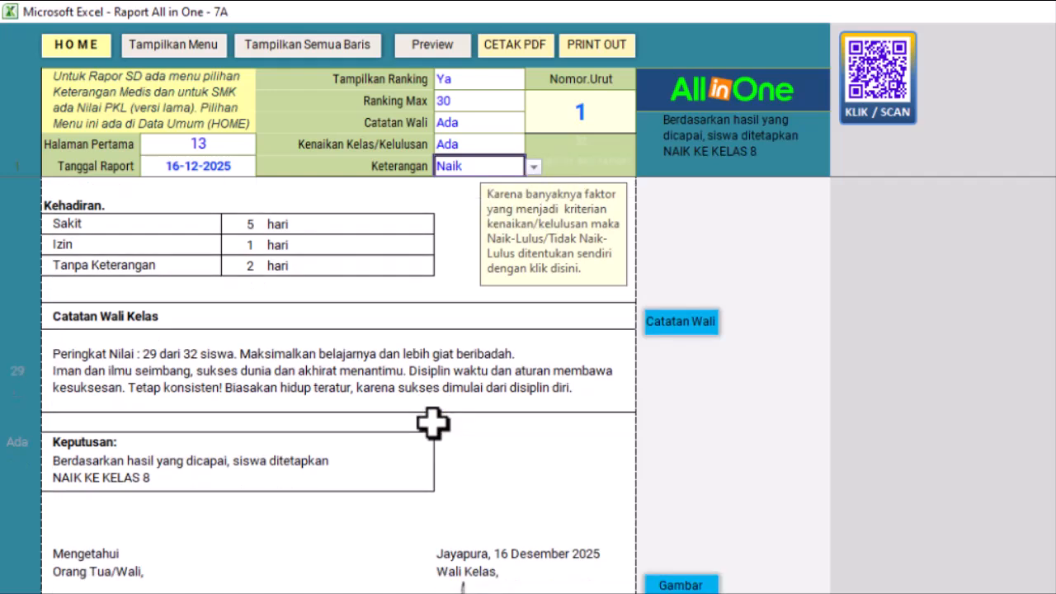
pyautogui.scroll(-2, 433, 424)
pyautogui.scroll(3, 479, 391)
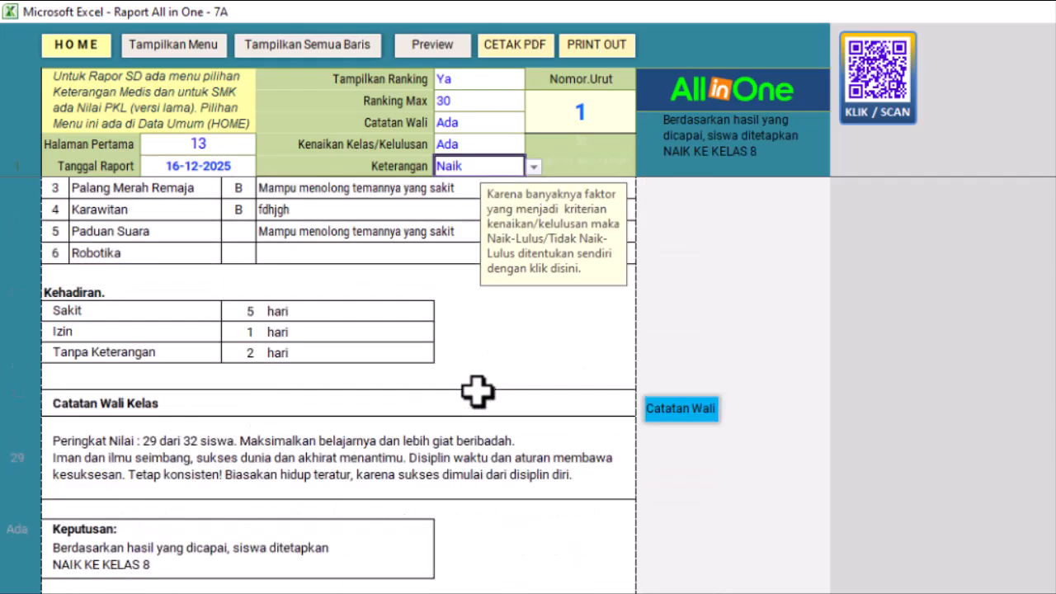
pyautogui.scroll(-3, 478, 391)
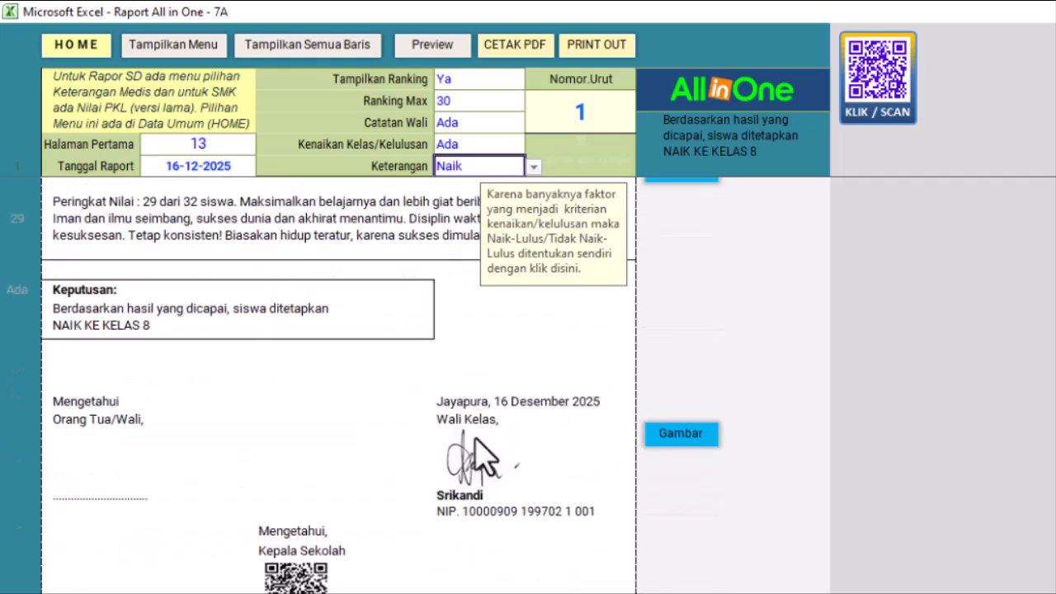
pyautogui.scroll(-2, 475, 439)
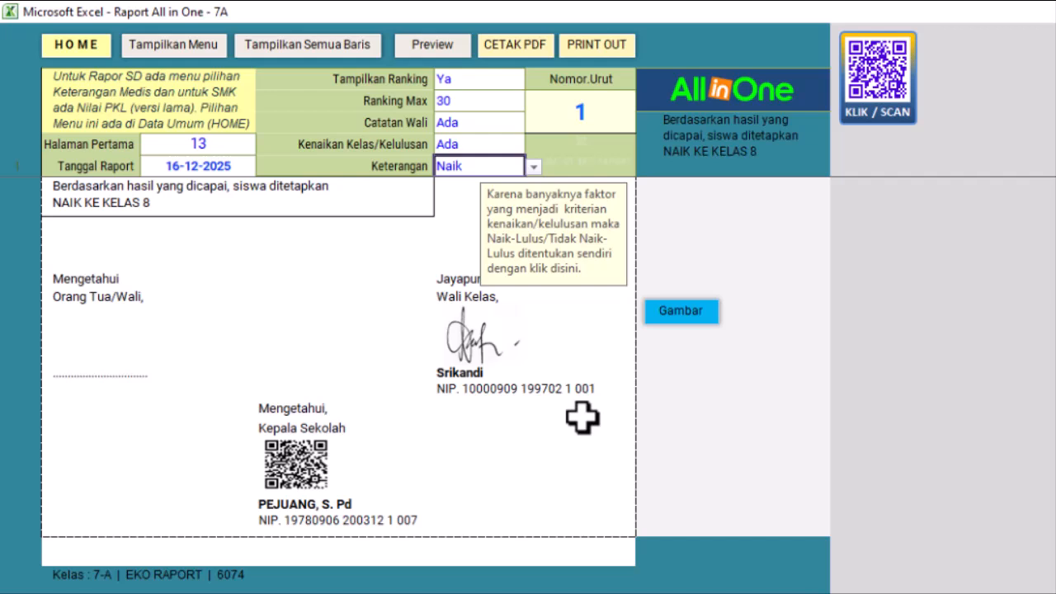
# - View the image page for the signatures and school logo, and return to the semester report
pyautogui.click(691, 315)
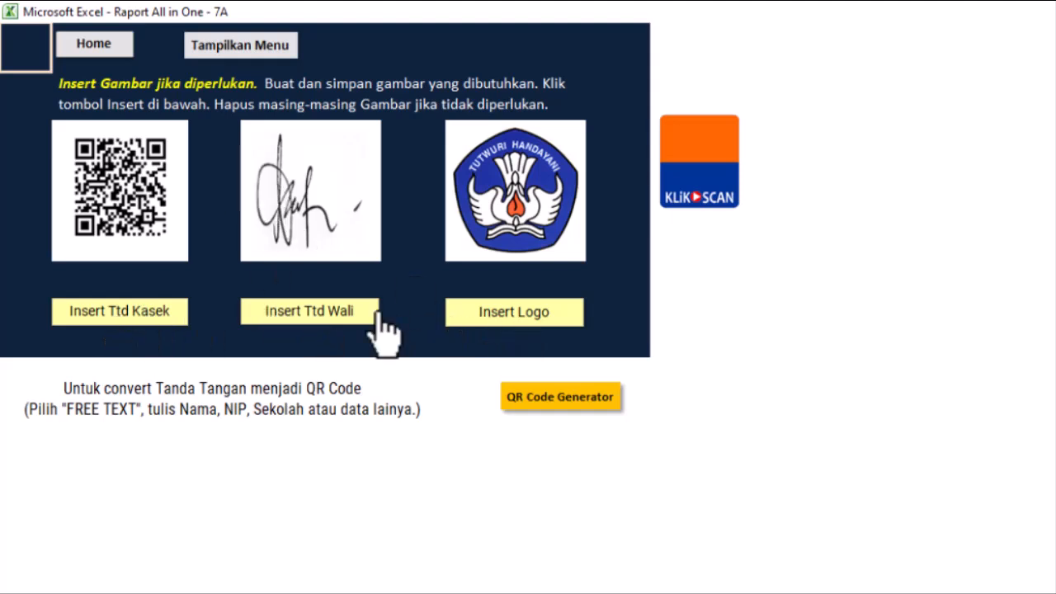
pyautogui.click(101, 52)
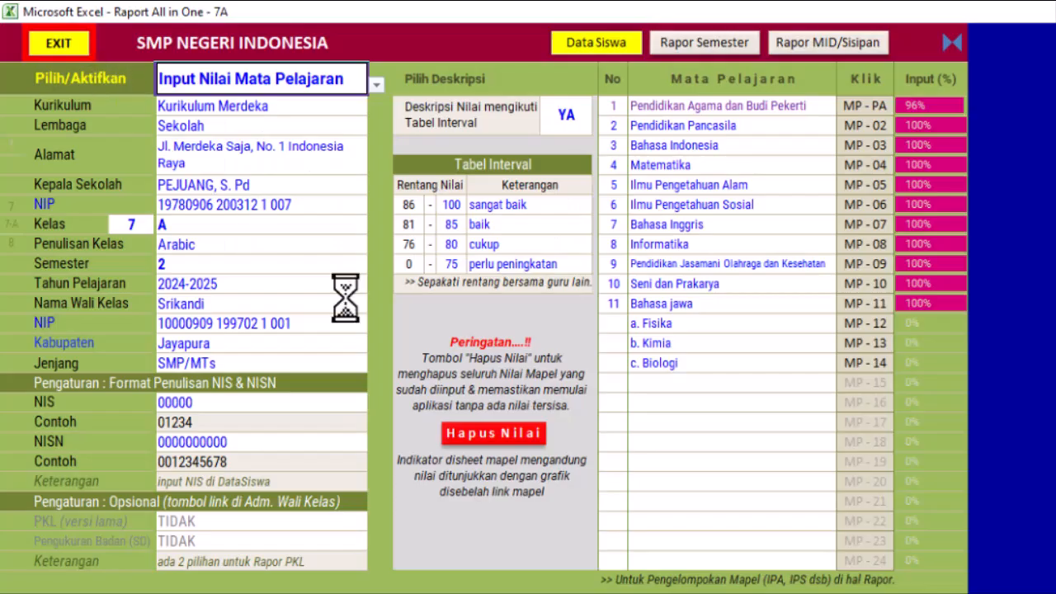
pyautogui.click(704, 48)
# - Review the semester report from the subject grades through the extracurricular section to the signatures
pyautogui.scroll(4, 428, 326)
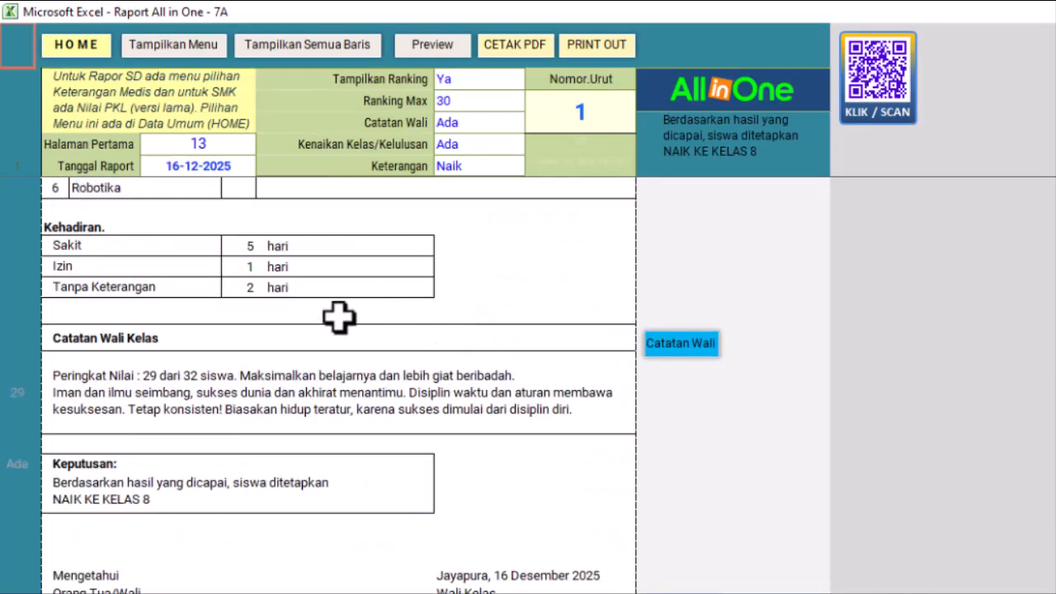
pyautogui.scroll(-5, 368, 355)
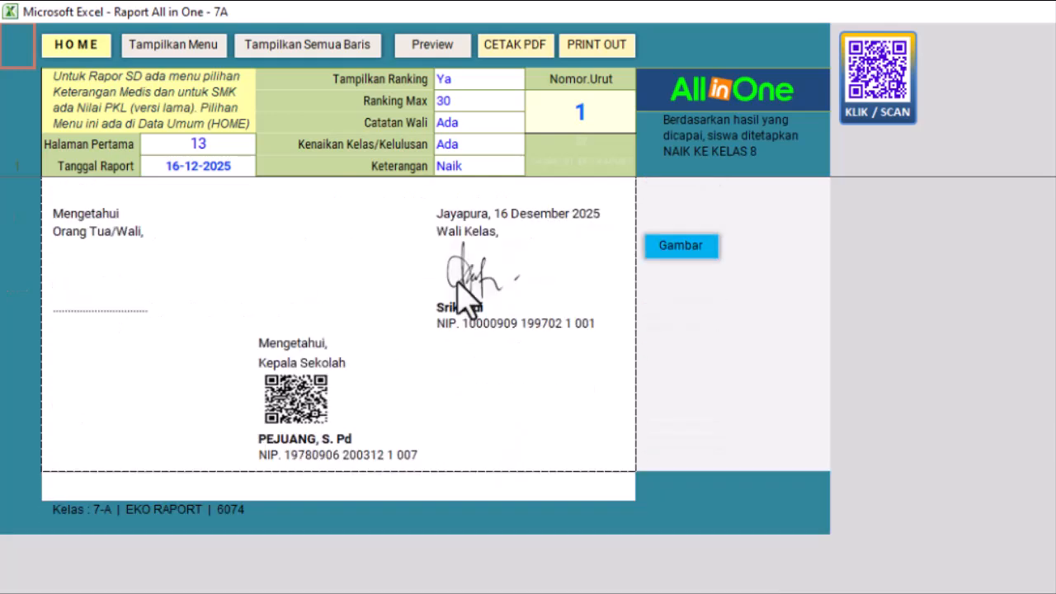
pyautogui.scroll(10, 363, 243)
pyautogui.scroll(-4, 337, 234)
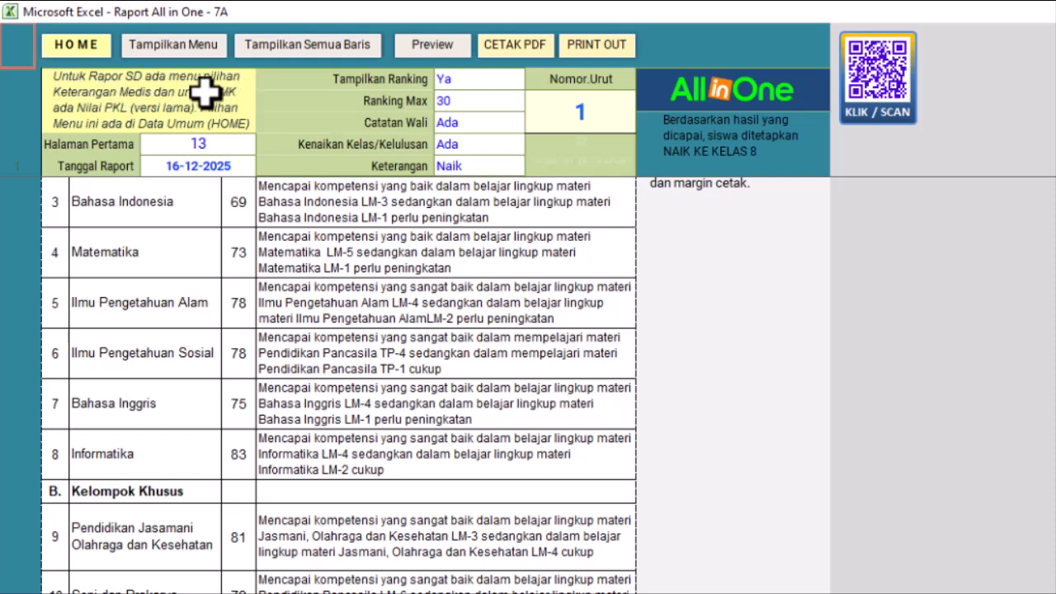
pyautogui.scroll(-3, 391, 352)
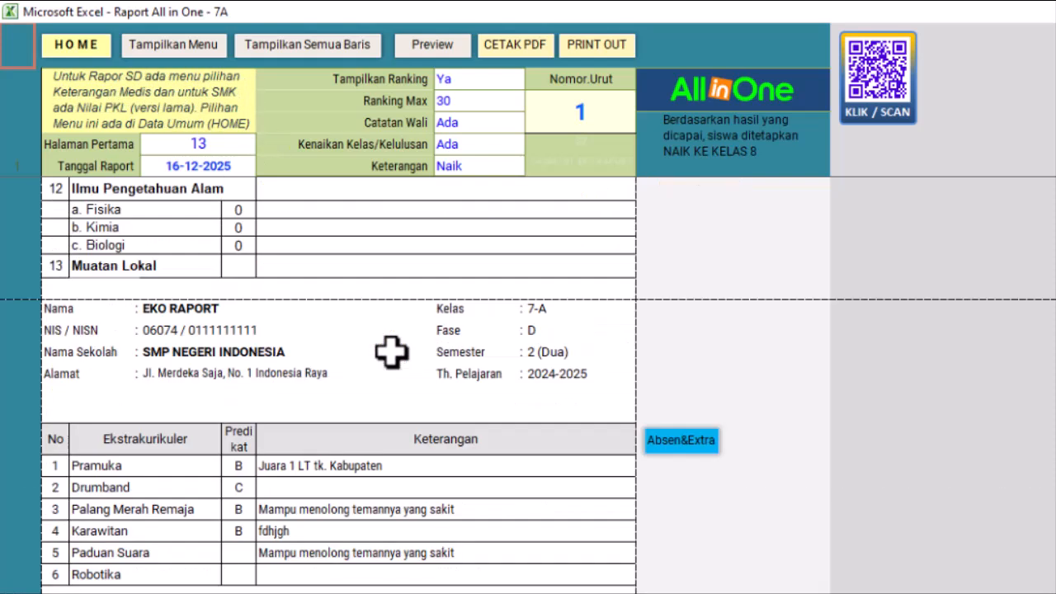
pyautogui.scroll(-10, 391, 352)
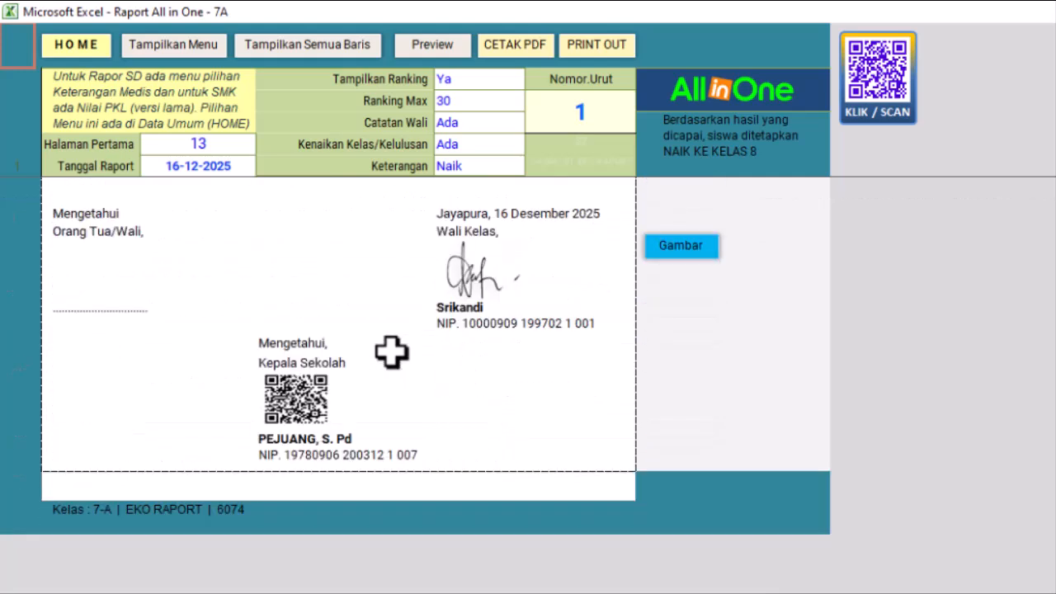
pyautogui.scroll(1, 391, 352)
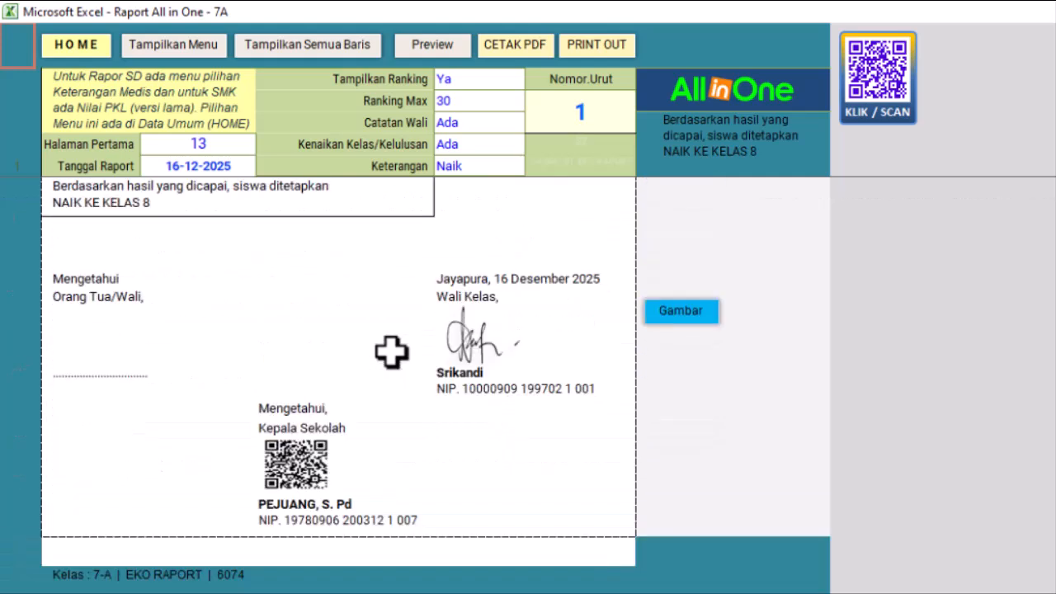
# - Set the optional PKL (versi lama) setting to YA in the general data on the Home sheet
pyautogui.click(76, 51)
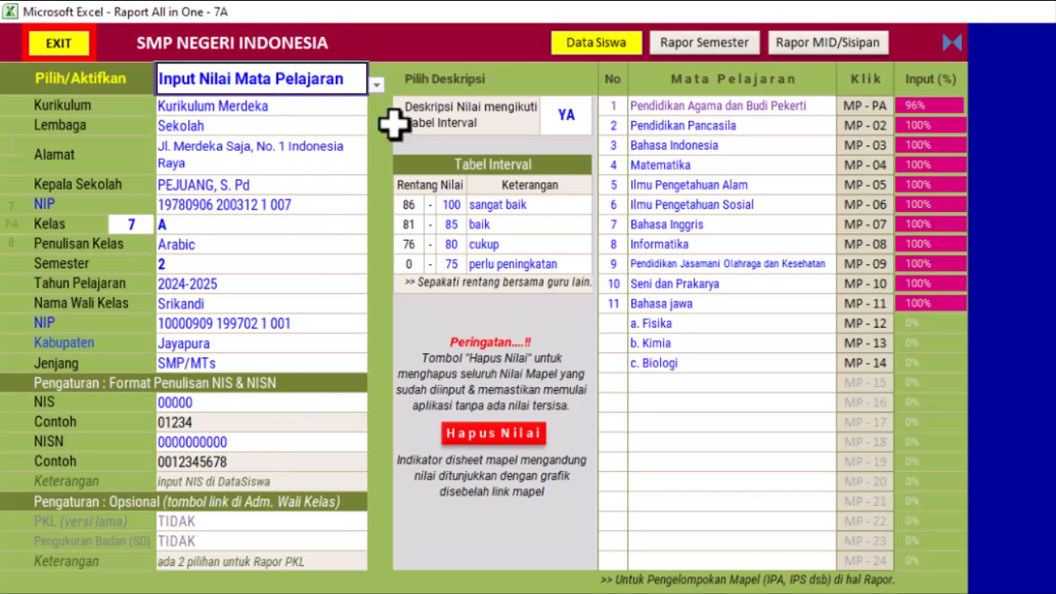
pyautogui.click(221, 521)
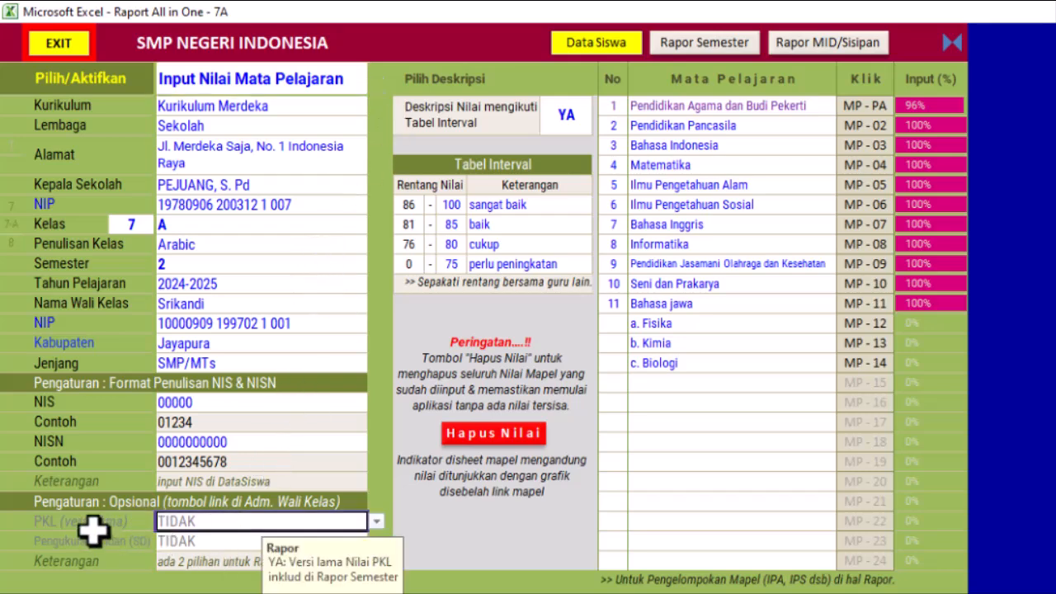
pyautogui.scroll(-1, 95, 528)
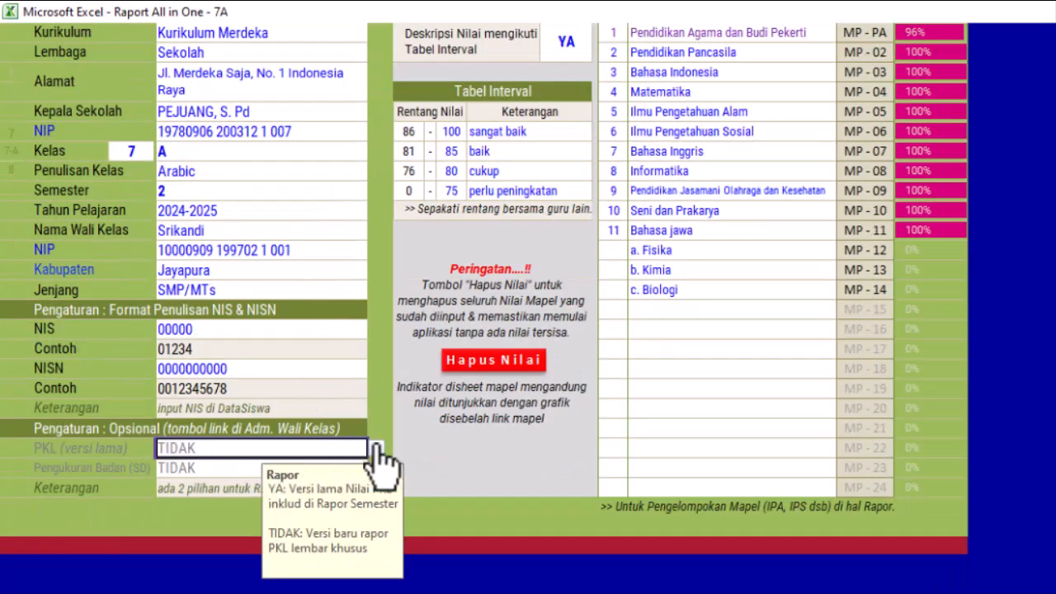
pyautogui.click(377, 453)
pyautogui.click(367, 480)
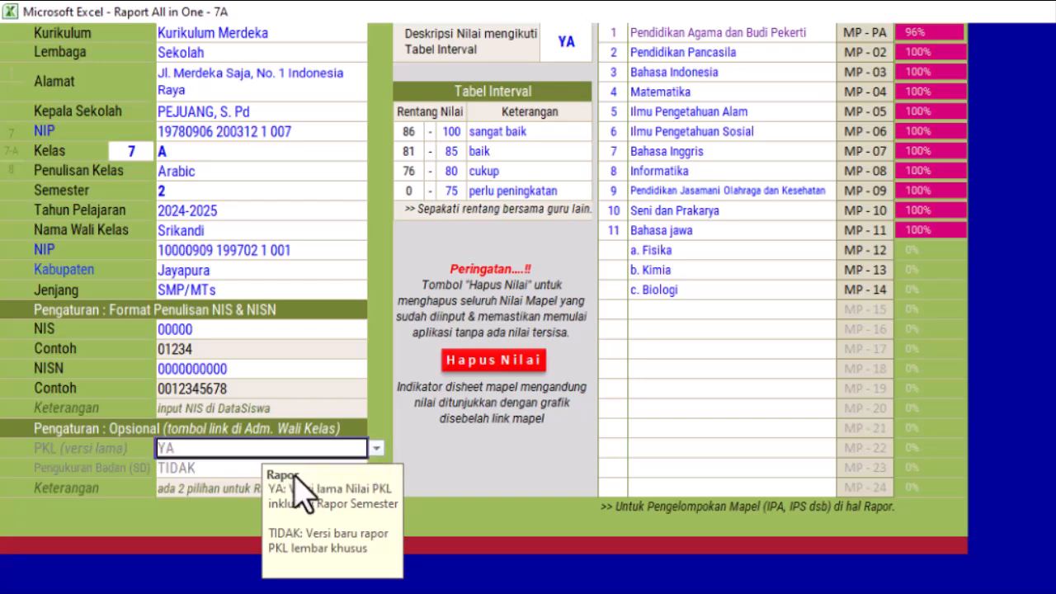
pyautogui.click(211, 468)
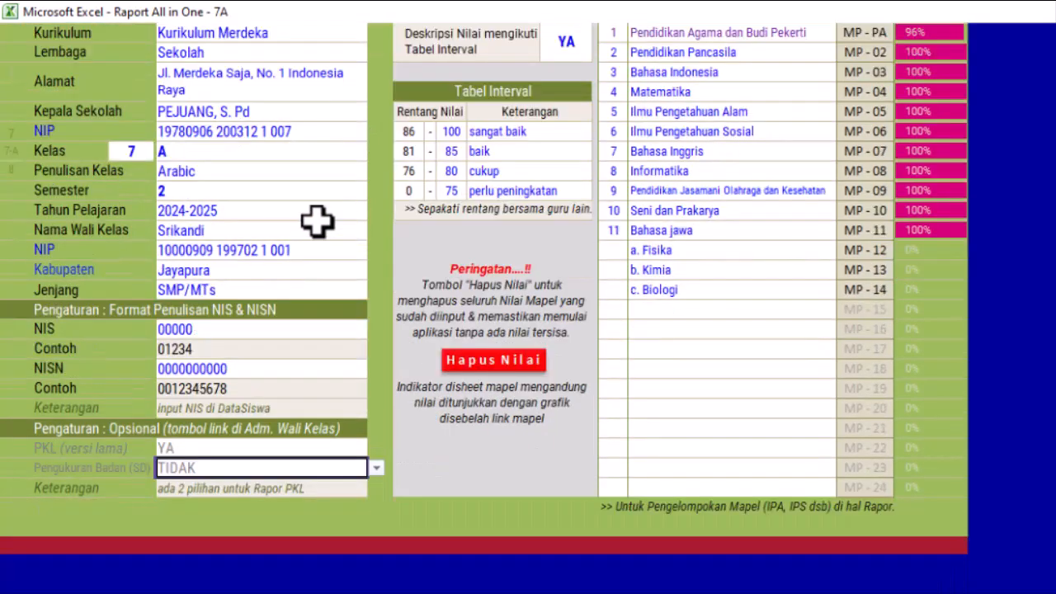
# - Examine the Praktek Kerja Lapangan section in the semester report, and return to the Home sheet
pyautogui.scroll(1, 317, 223)
pyautogui.click(708, 43)
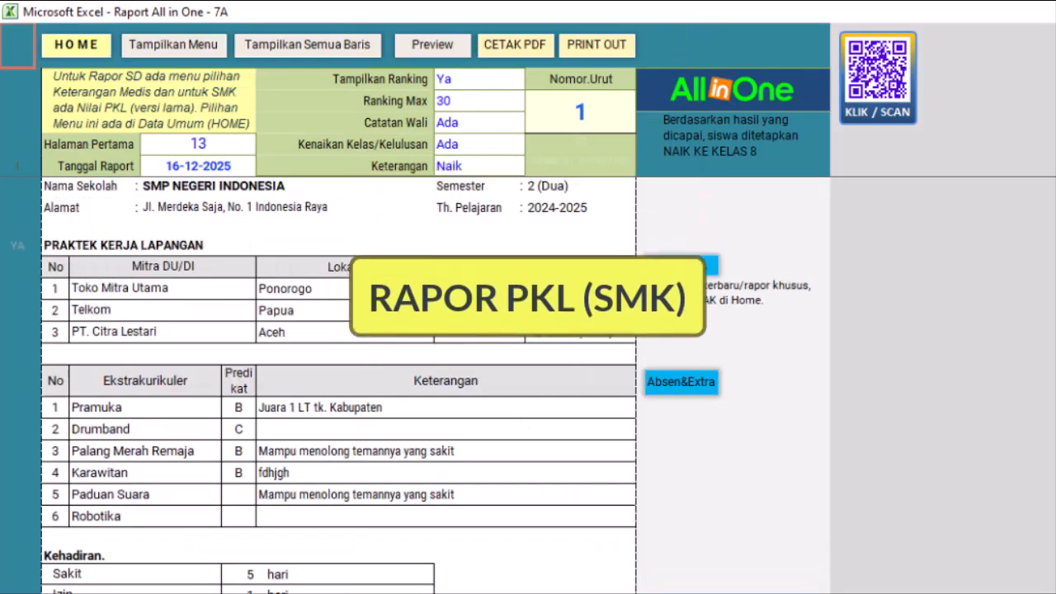
pyautogui.scroll(1, 338, 388)
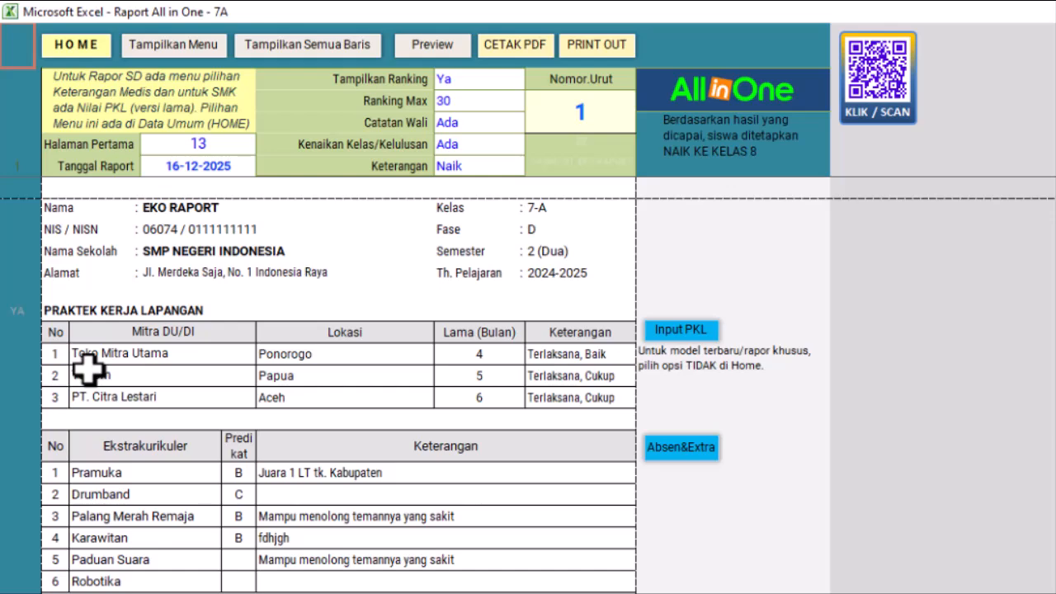
pyautogui.scroll(2, 231, 372)
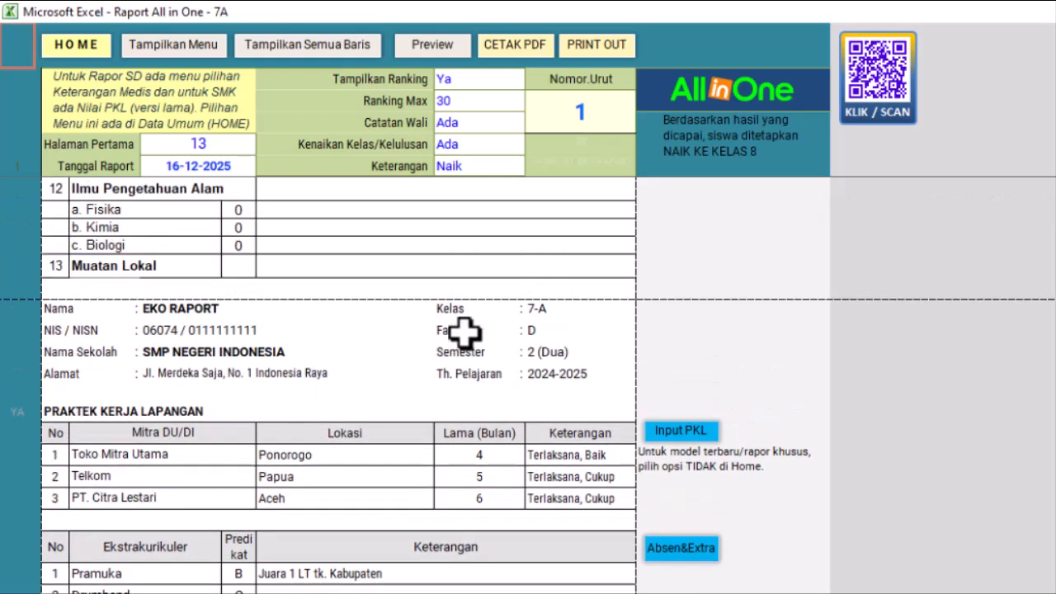
pyautogui.scroll(8, 314, 297)
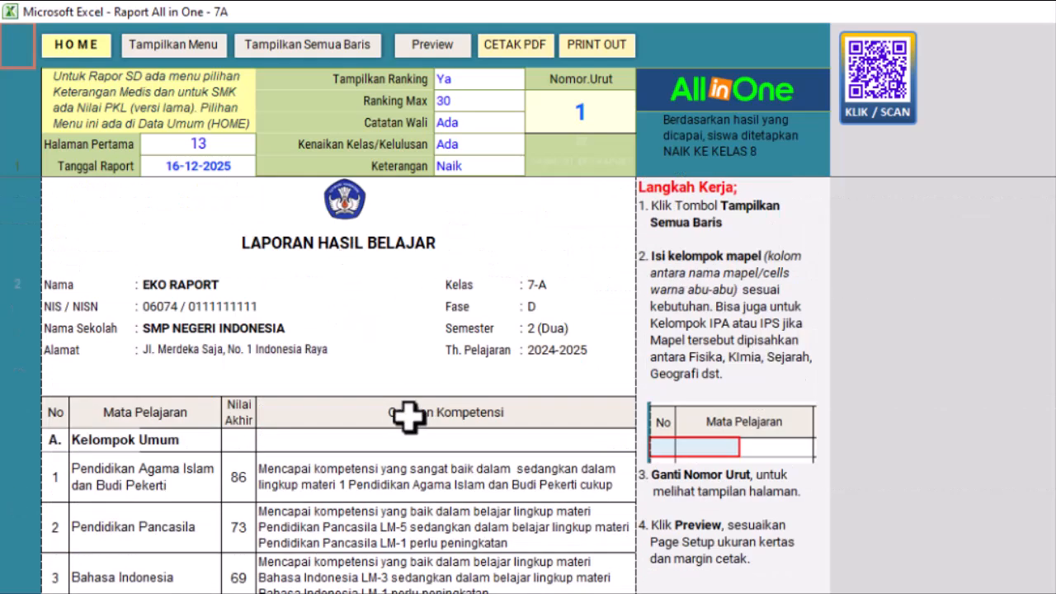
pyautogui.scroll(-10, 404, 419)
pyautogui.click(50, 43)
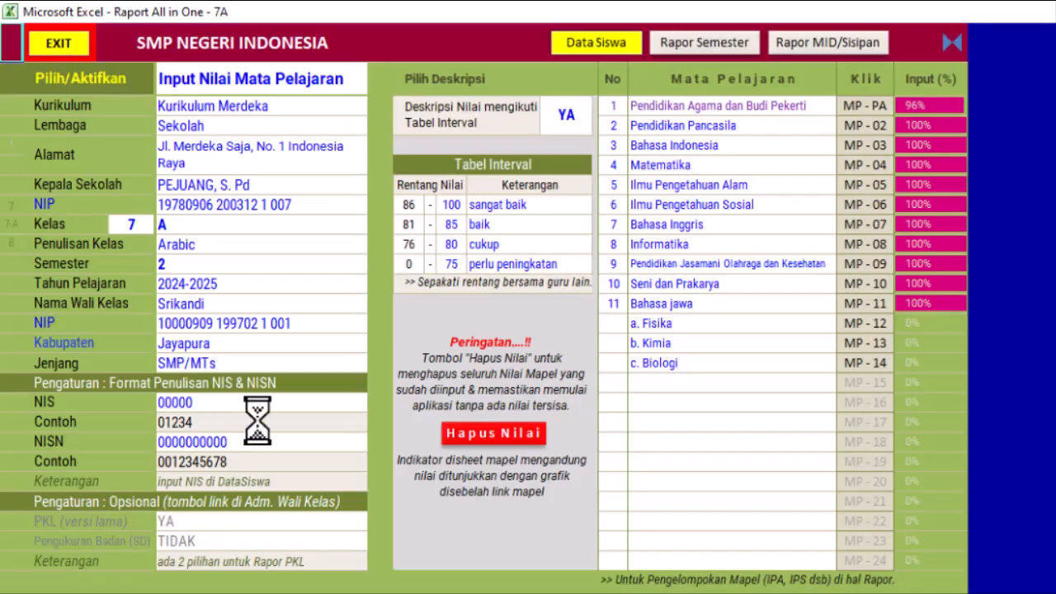
# - Set the optional PKL (versi lama) setting to TIDAK in the general data on the Home sheet
pyautogui.click(328, 524)
pyautogui.click(377, 523)
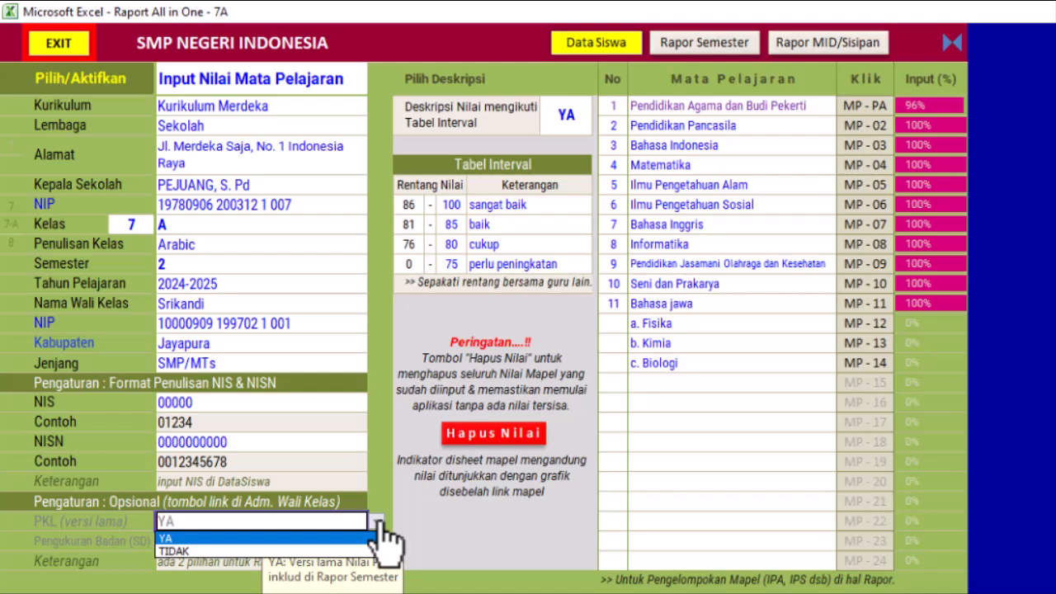
pyautogui.click(260, 551)
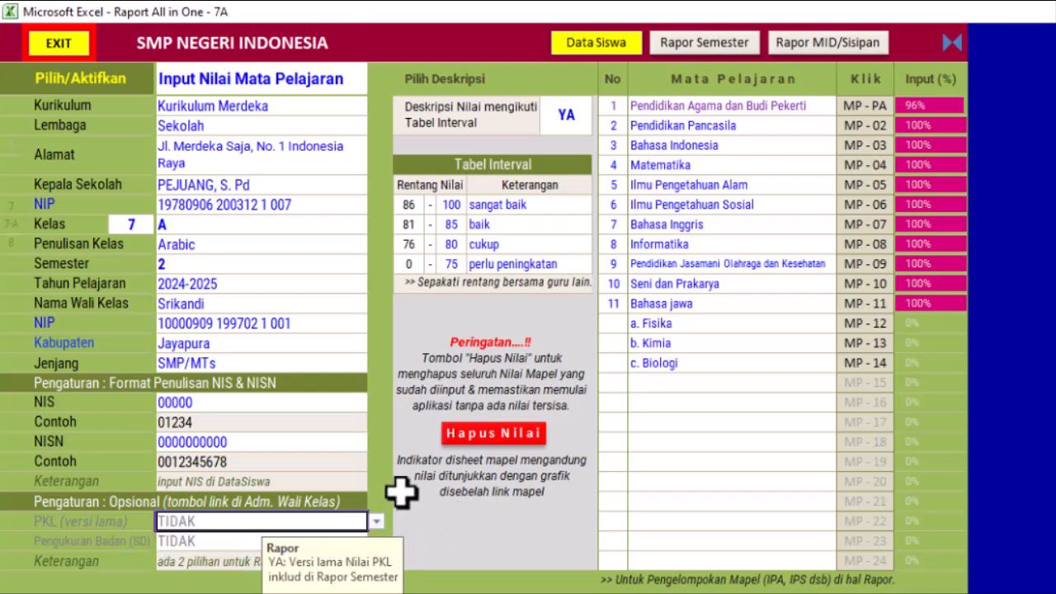
pyautogui.click(380, 464)
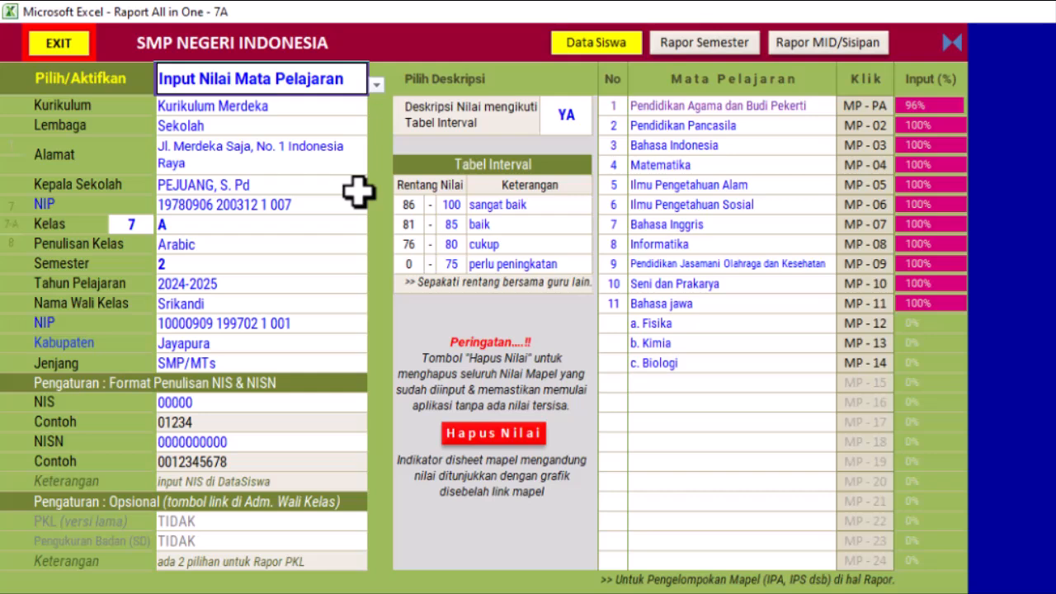
# - Activate Adm. Wali Kelas on the Home sheet, view the Input Nilai PKL (baru) sheet, and return to Home
pyautogui.click(376, 86)
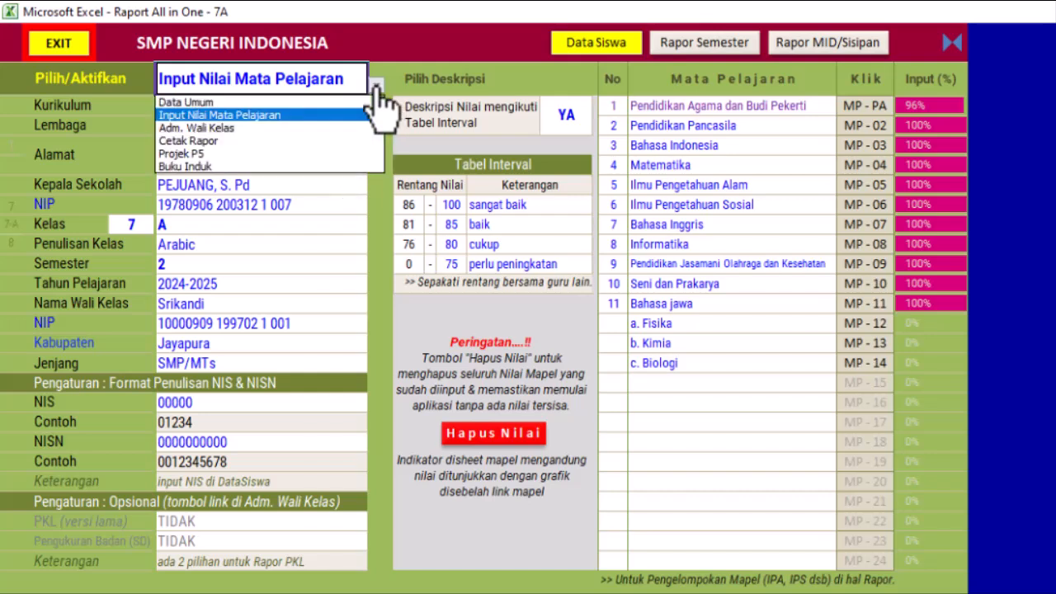
pyautogui.click(251, 130)
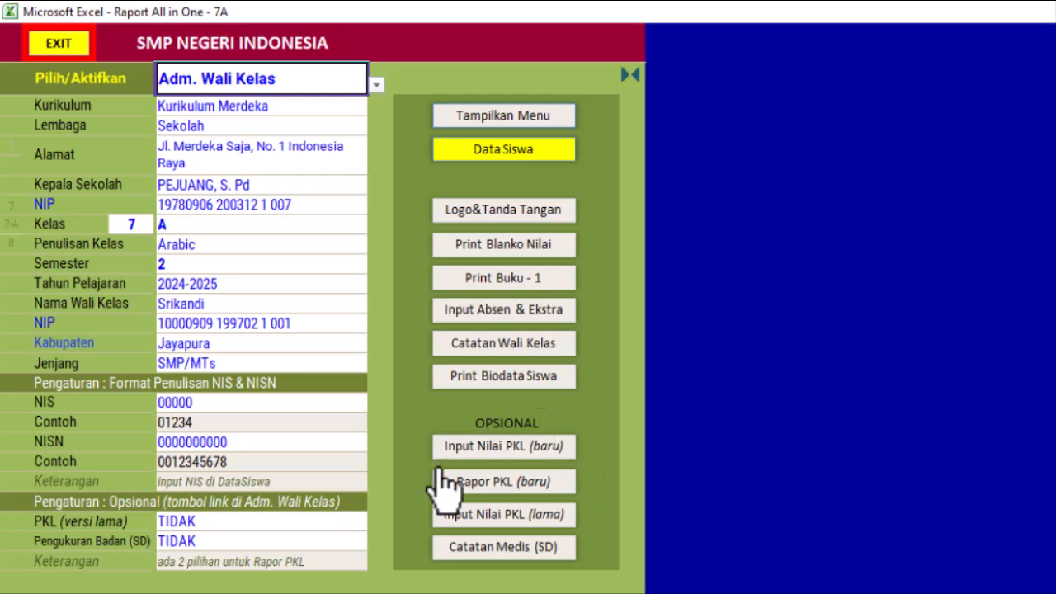
pyautogui.click(516, 447)
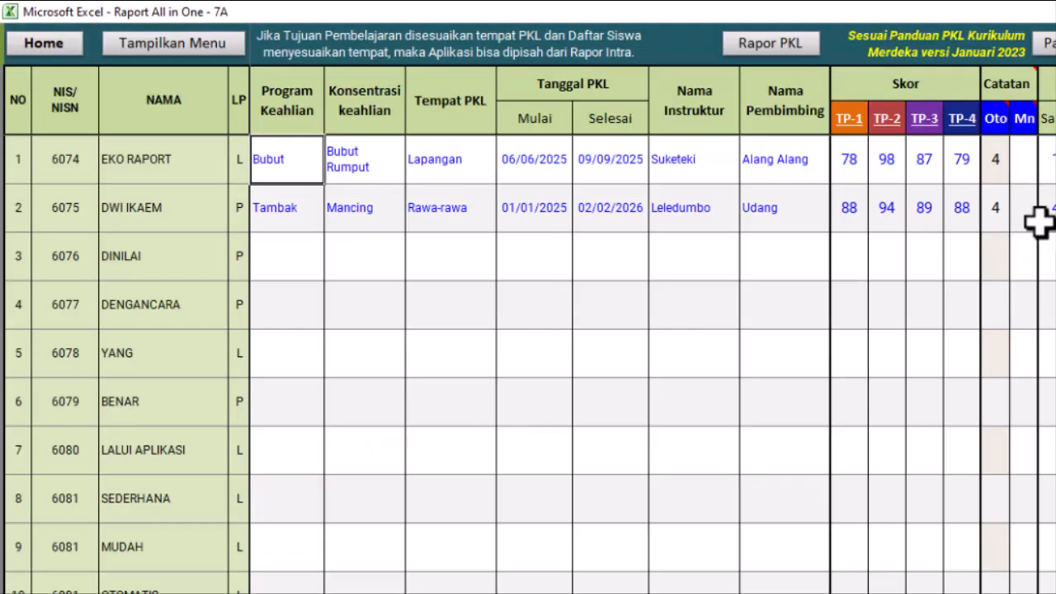
pyautogui.click(43, 43)
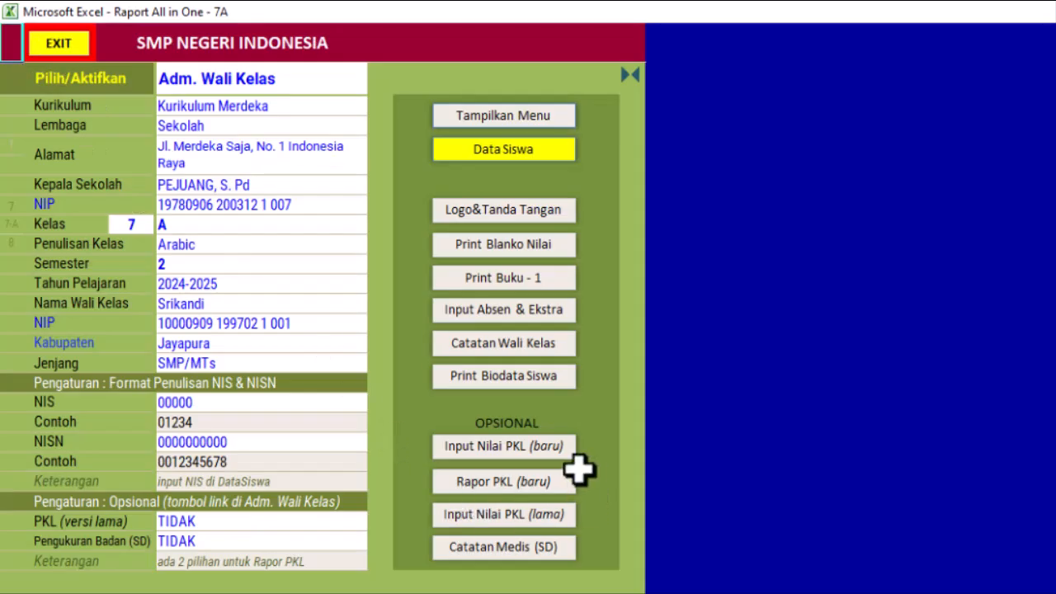
# - View the Rapor PKL (baru) report, return to Home, and access Input Nilai PKL (lama)
pyautogui.click(513, 482)
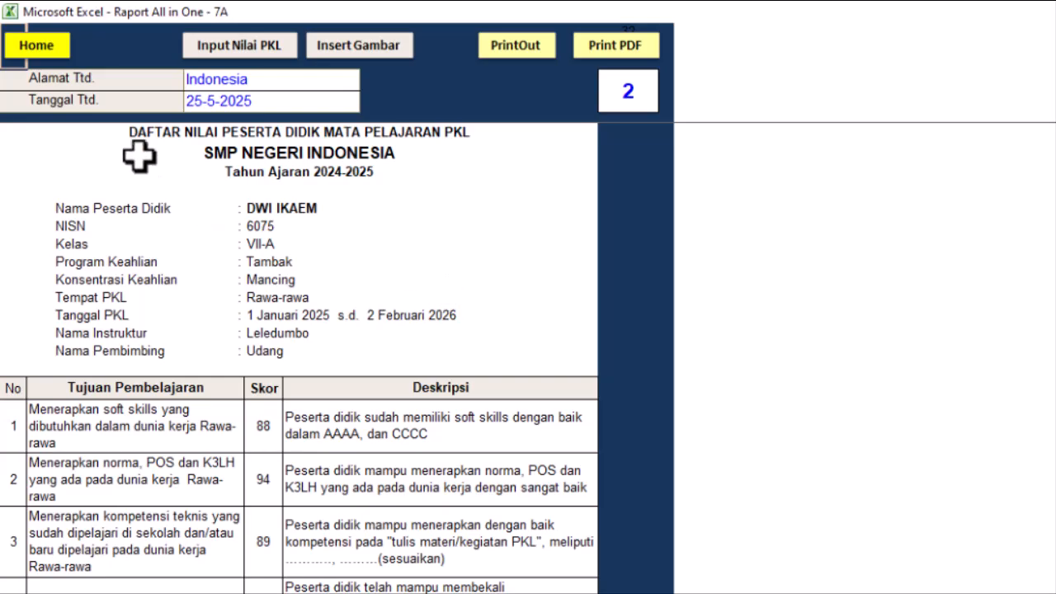
pyautogui.click(38, 46)
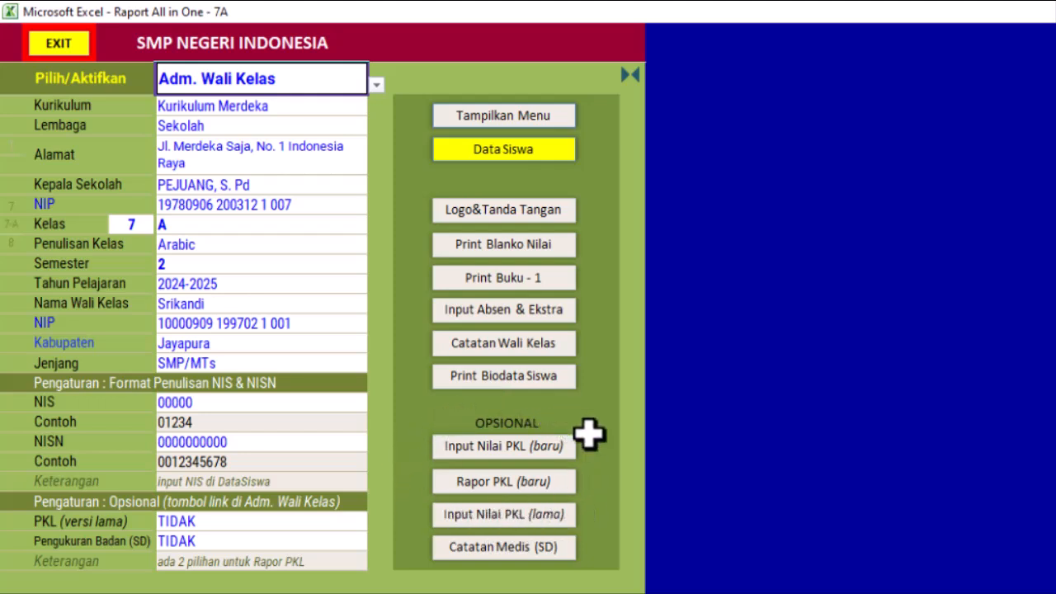
pyautogui.click(532, 516)
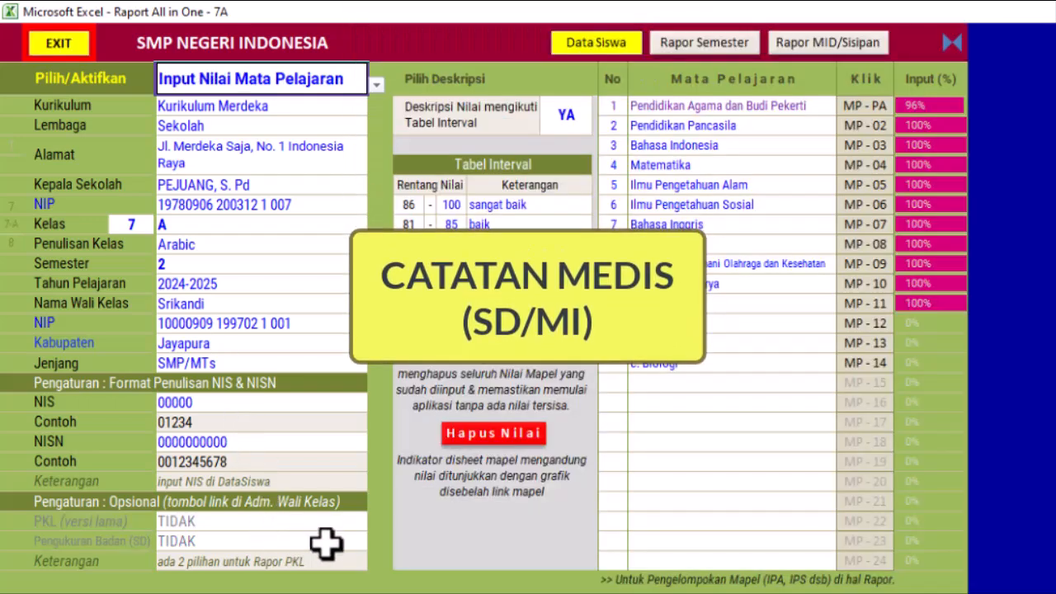
# - Set the optional Pengukuran Badan (SD) setting to YA on the Home sheet
pyautogui.click(322, 542)
pyautogui.click(375, 542)
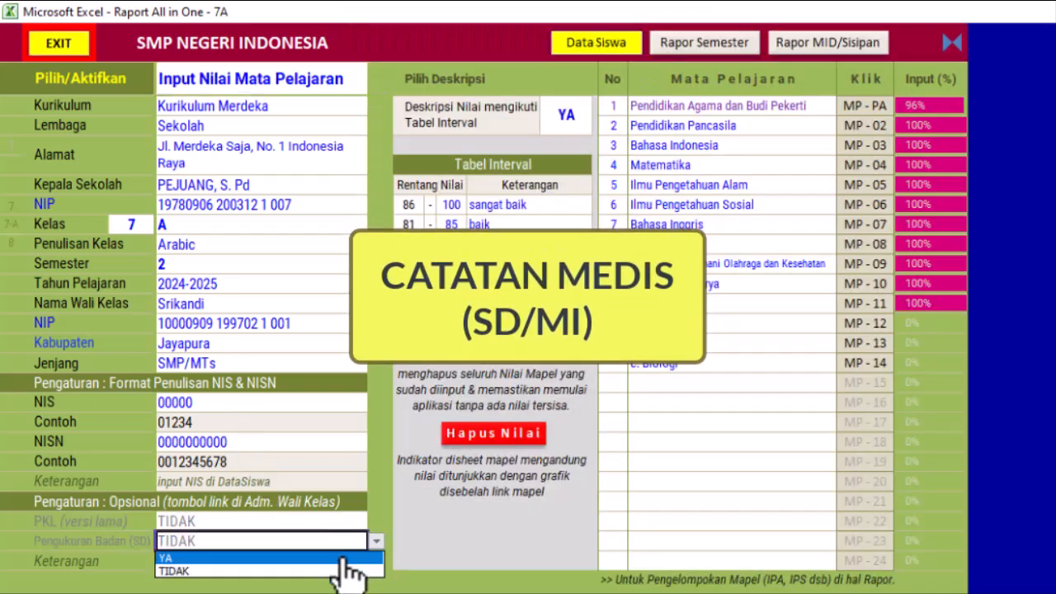
pyautogui.click(343, 558)
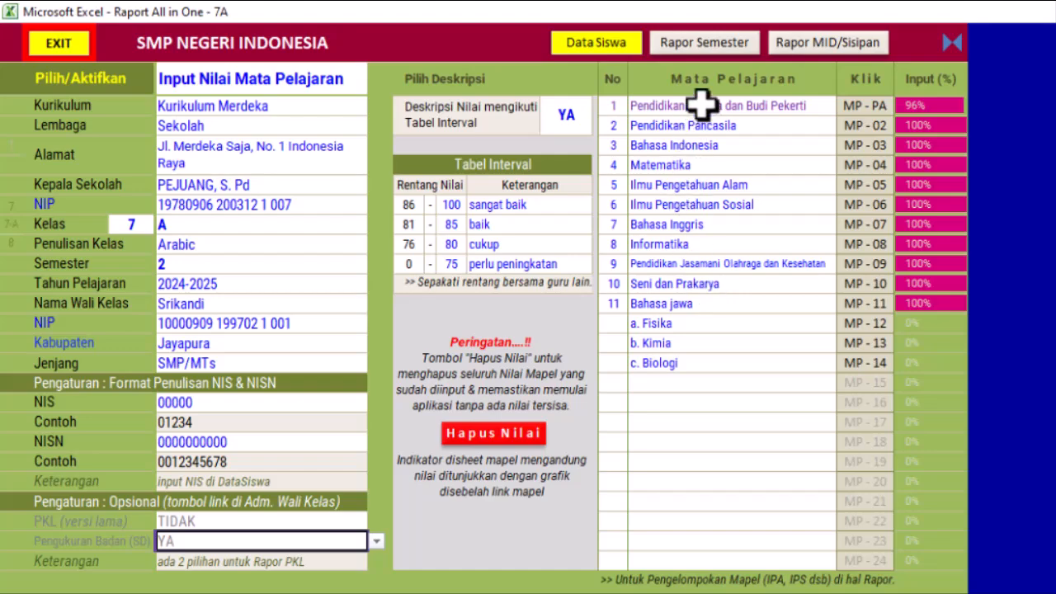
# - Open the semester report and examine its health condition, body measurement and attendance sections, returning to the report header
pyautogui.click(706, 41)
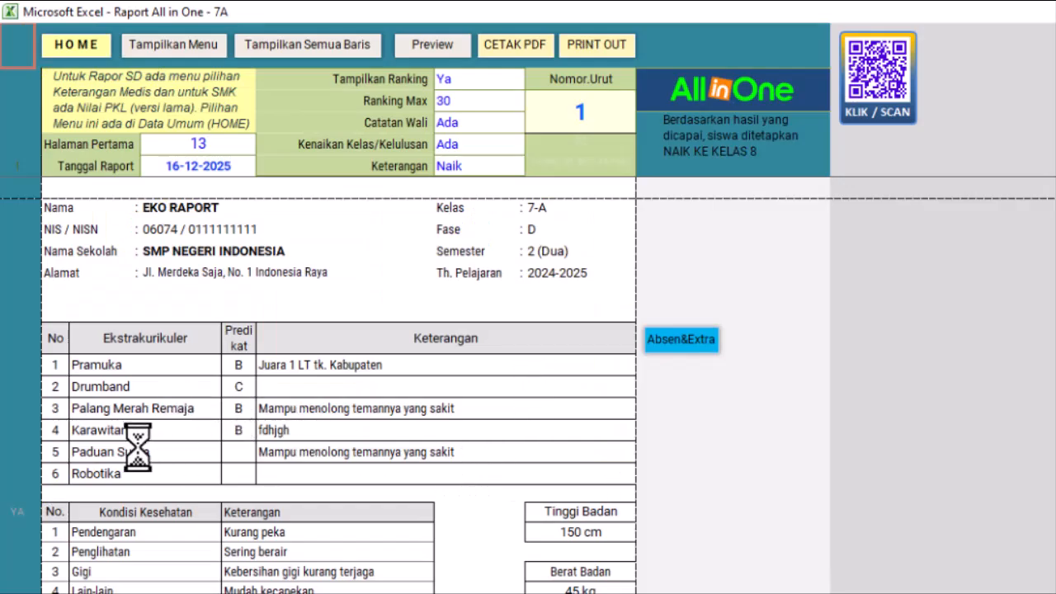
pyautogui.scroll(-4, 71, 440)
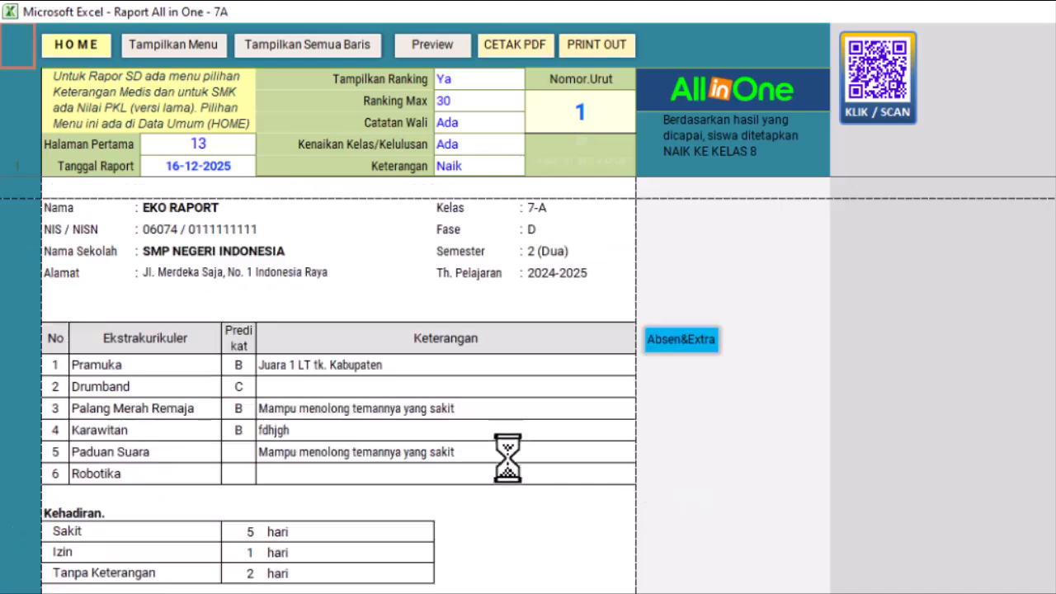
pyautogui.scroll(-2, 513, 457)
pyautogui.scroll(10, 523, 370)
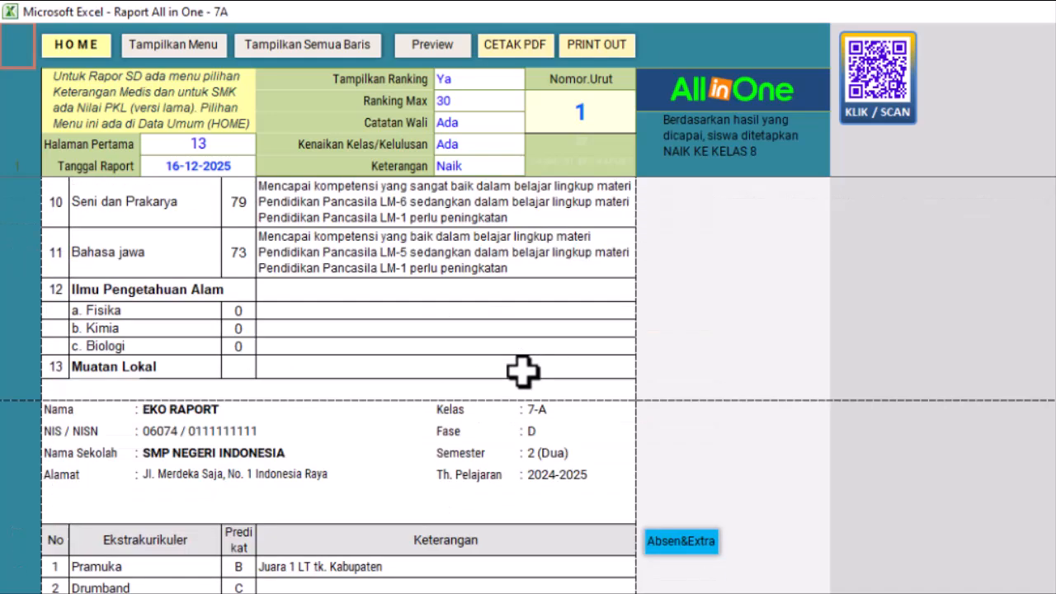
pyautogui.scroll(2, 568, 212)
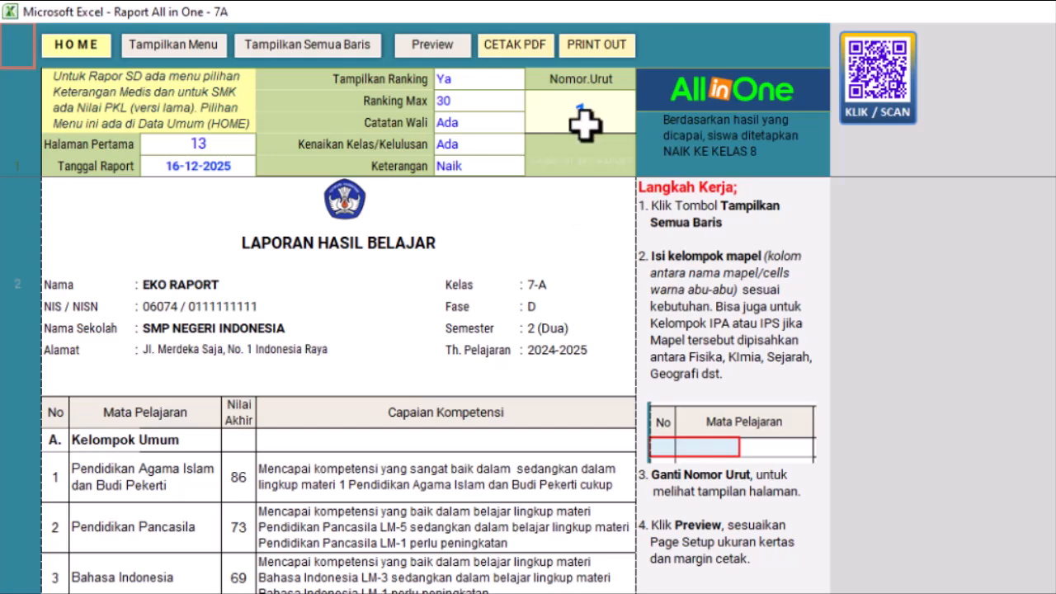
# - Export the semester reports numbered 1-5 as PDF files
pyautogui.click(522, 45)
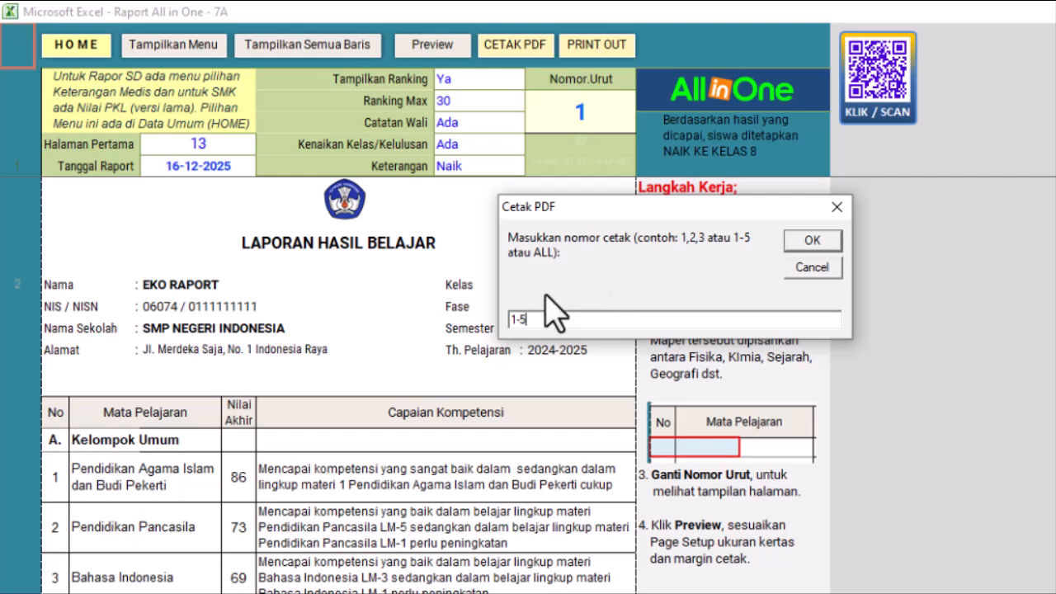
pyautogui.click(828, 242)
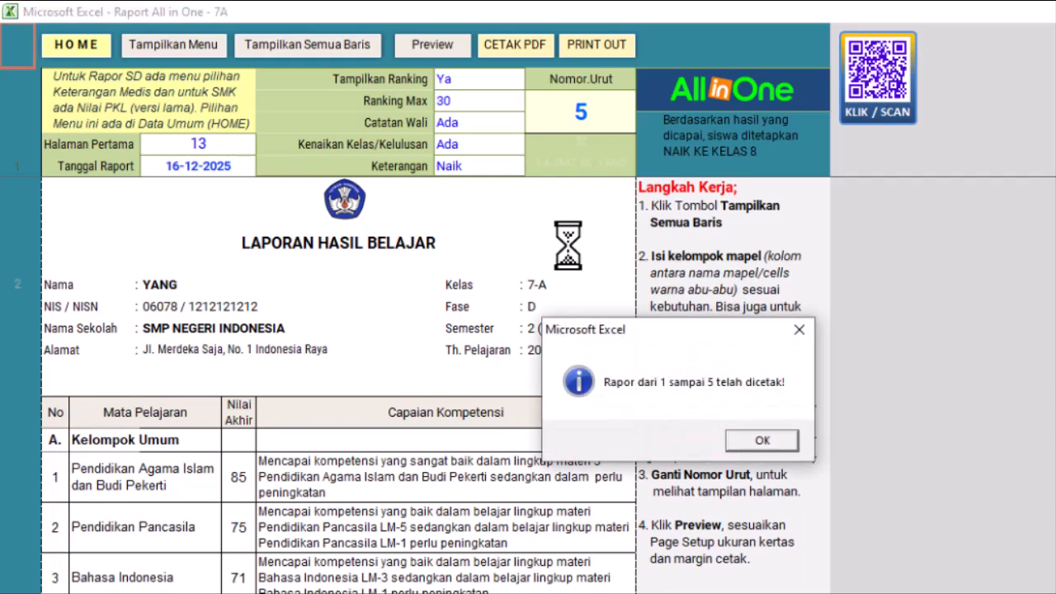
pyautogui.click(761, 441)
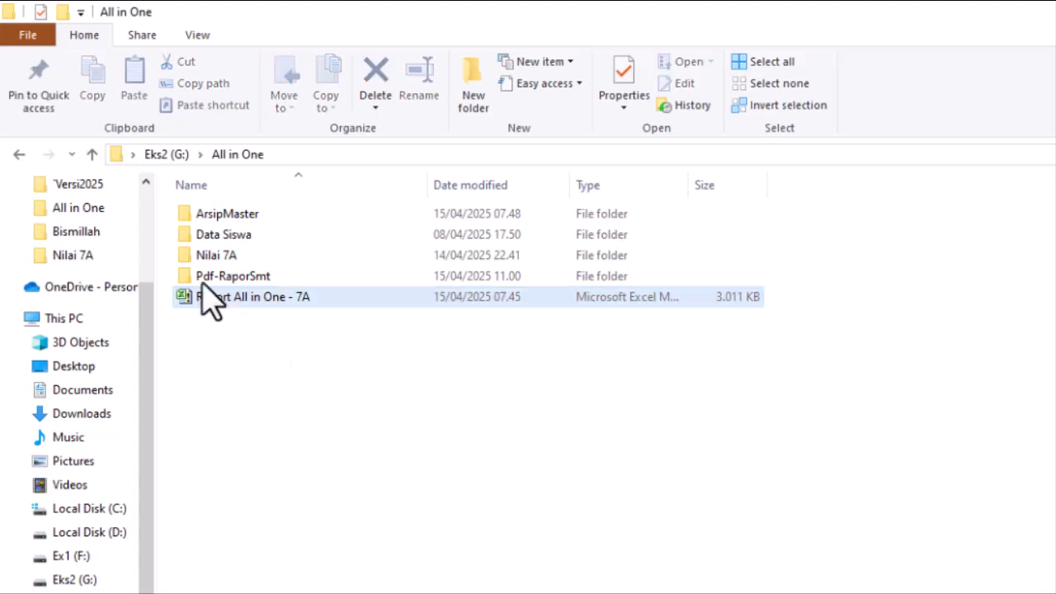
# - Open the 7-A.SMT.01 report PDF from the Pdf-RaporSmt folder in Acrobat Reader and hide the tools pane
pyautogui.click(207, 278)
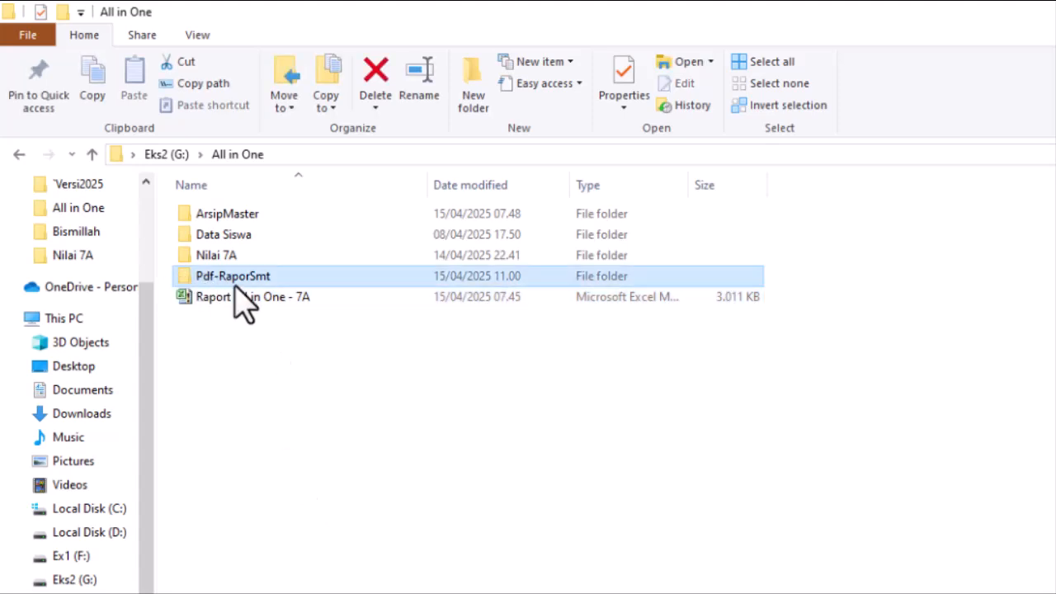
pyautogui.doubleClick(190, 279)
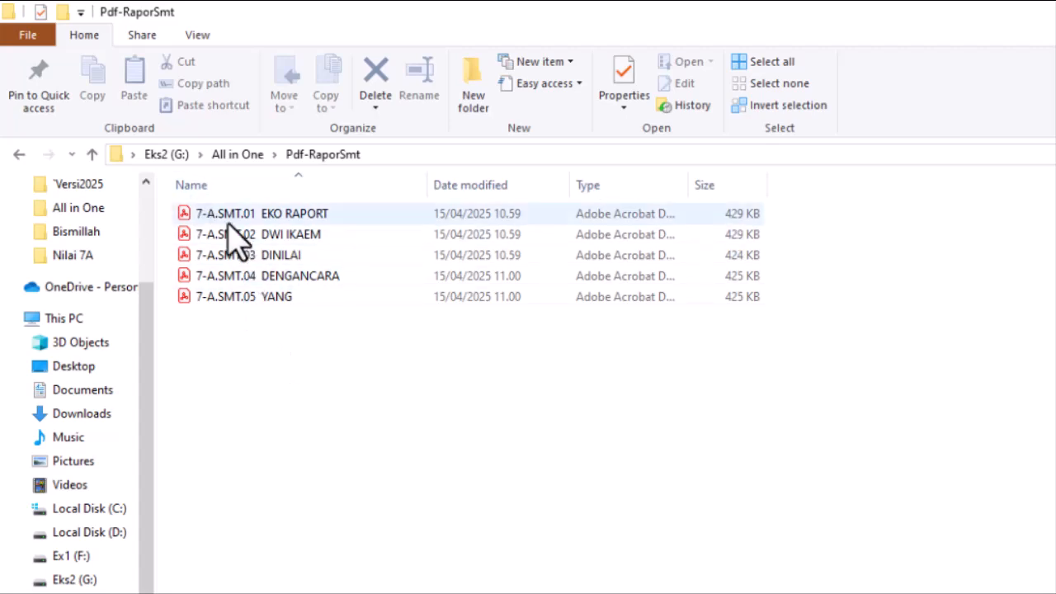
pyautogui.doubleClick(203, 218)
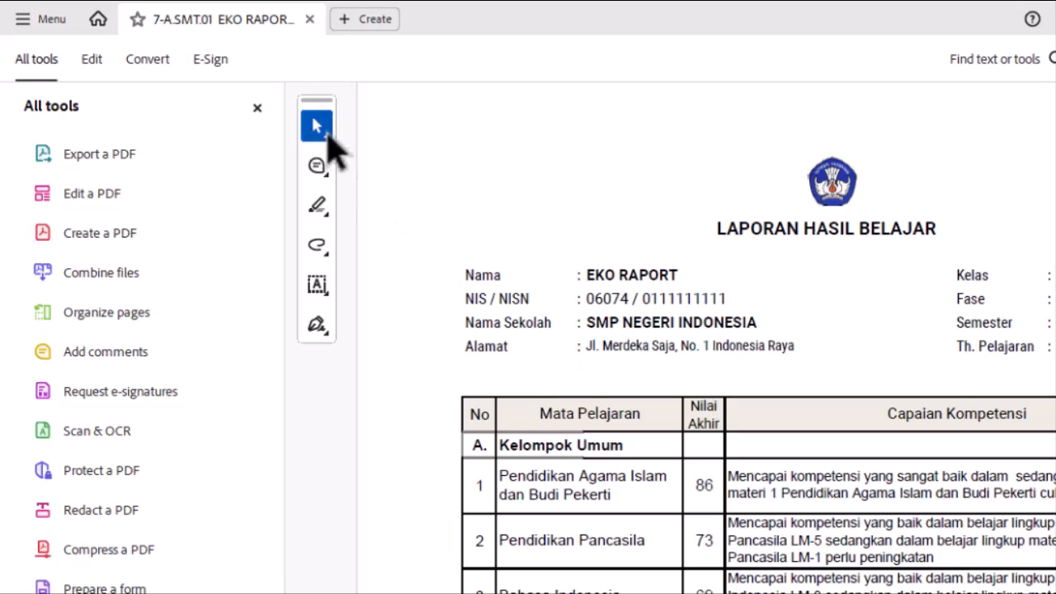
pyautogui.click(257, 107)
# - Review the report PDF from the subject grades through the extracurricular page to the signatures, and return to the Excel semester report
pyautogui.scroll(-5, 643, 404)
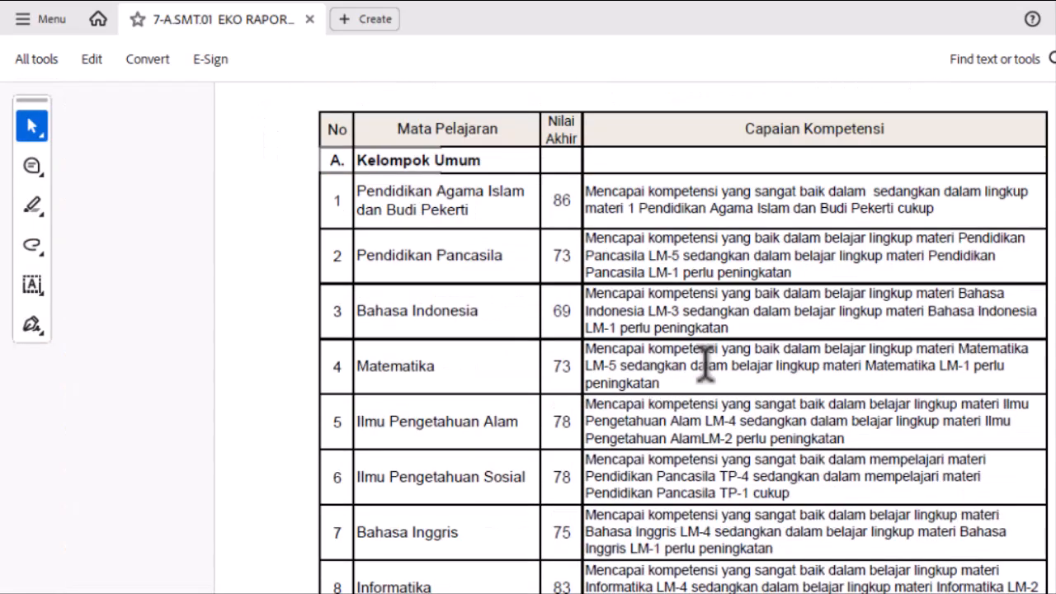
pyautogui.scroll(-9, 705, 363)
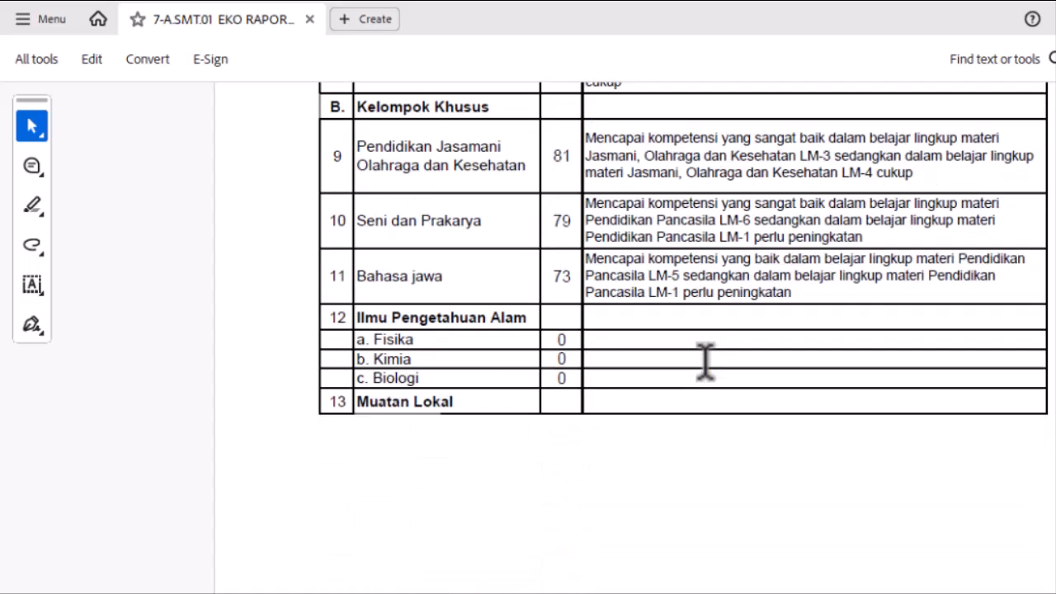
pyautogui.scroll(14, 705, 363)
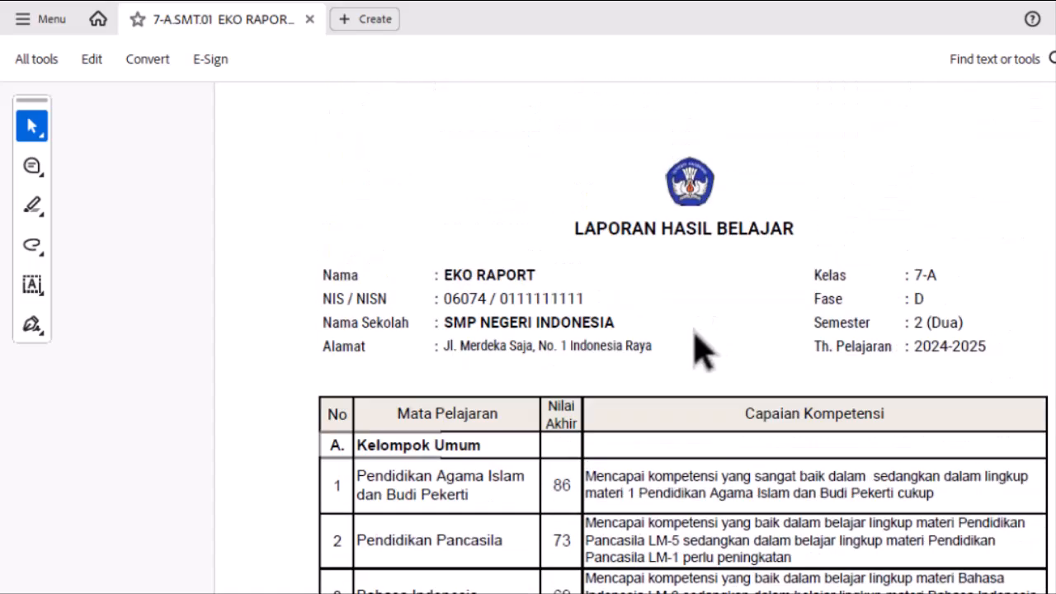
pyautogui.scroll(-20, 705, 363)
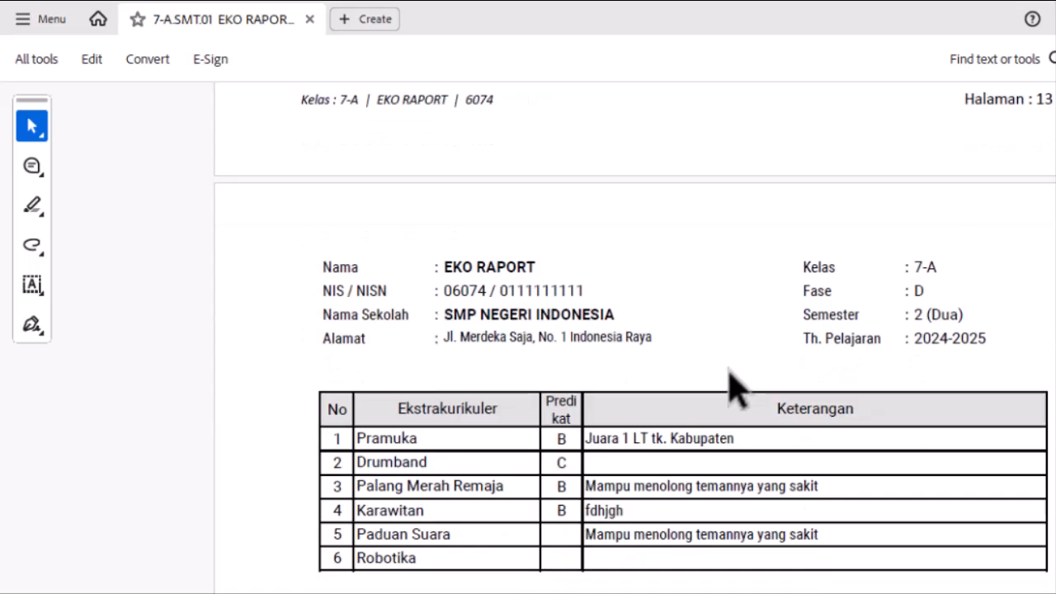
pyautogui.scroll(-15, 736, 386)
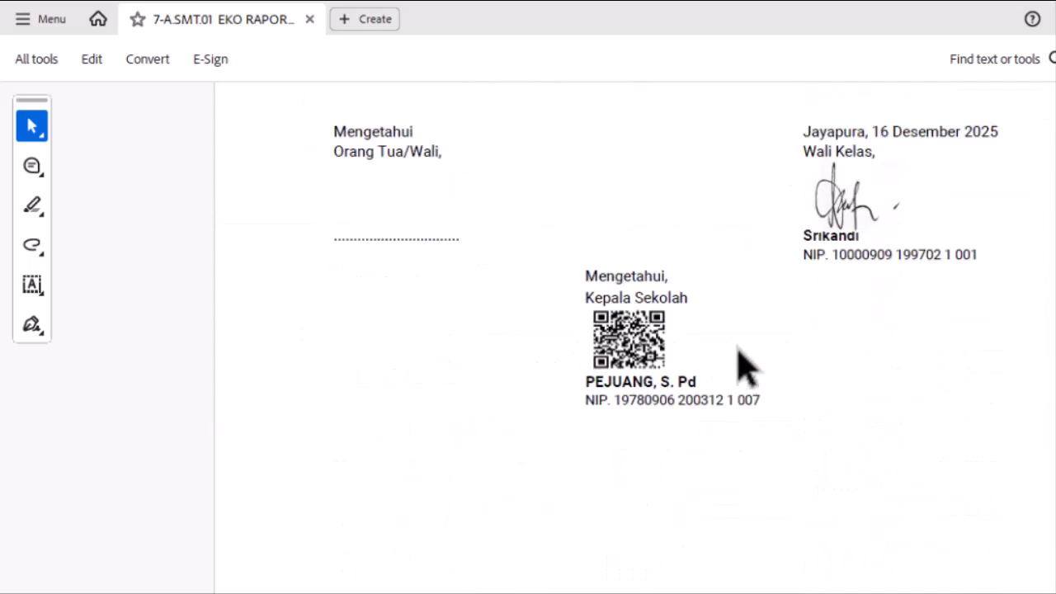
pyautogui.scroll(20, 737, 363)
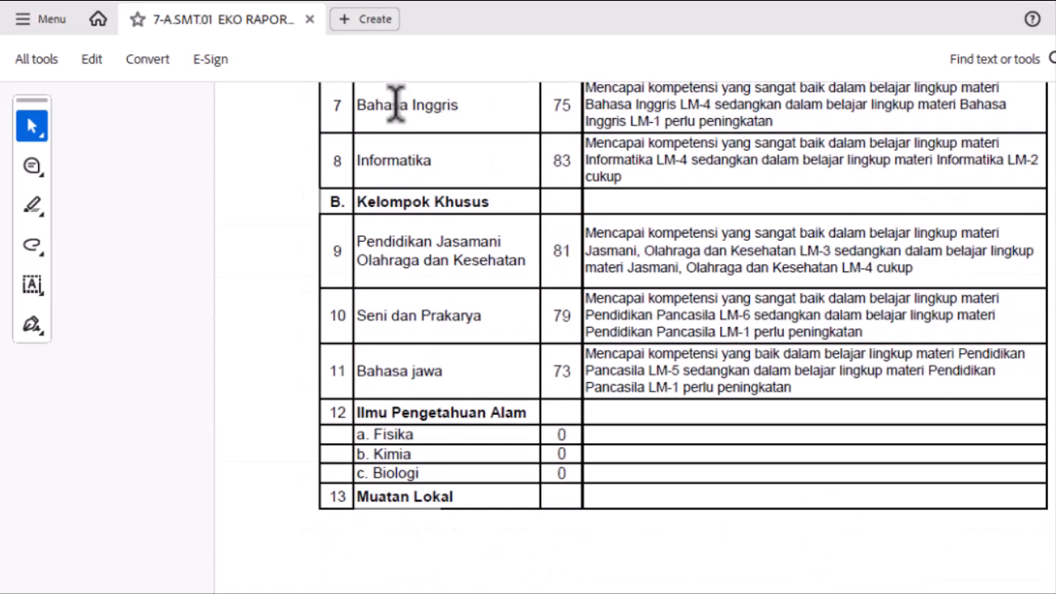
pyautogui.click(98, 18)
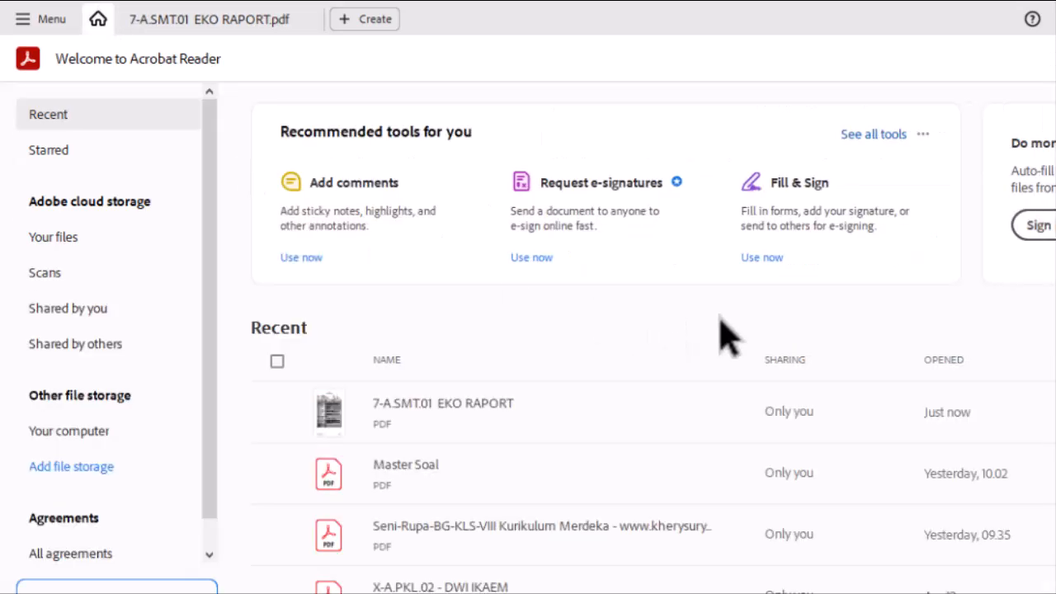
pyautogui.click(730, 592)
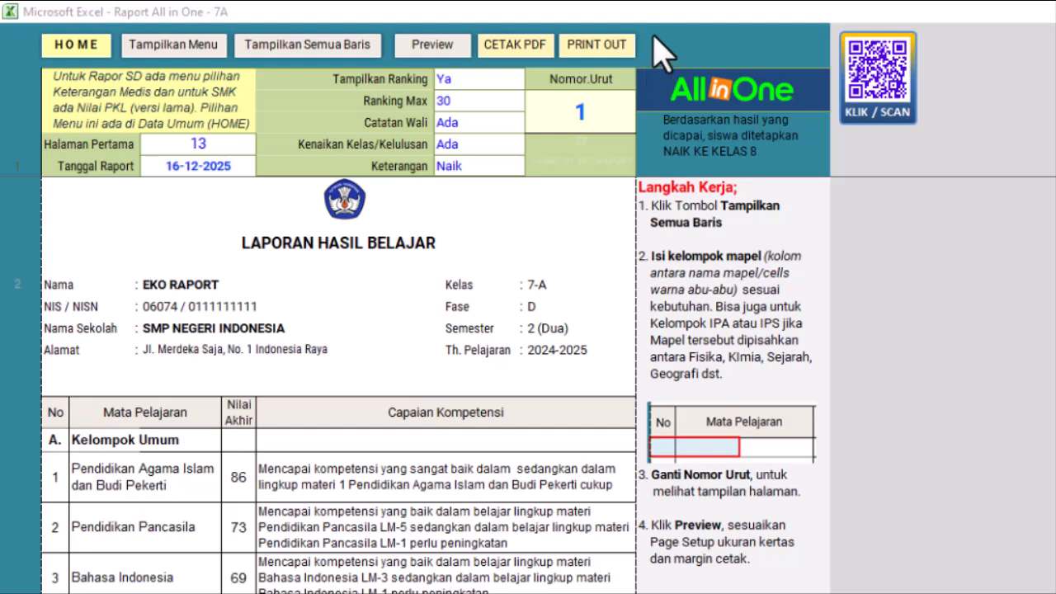
# - Read the print number and paper size instructions in the semester report's Print Out prompt, and cancel printing
pyautogui.click(603, 50)
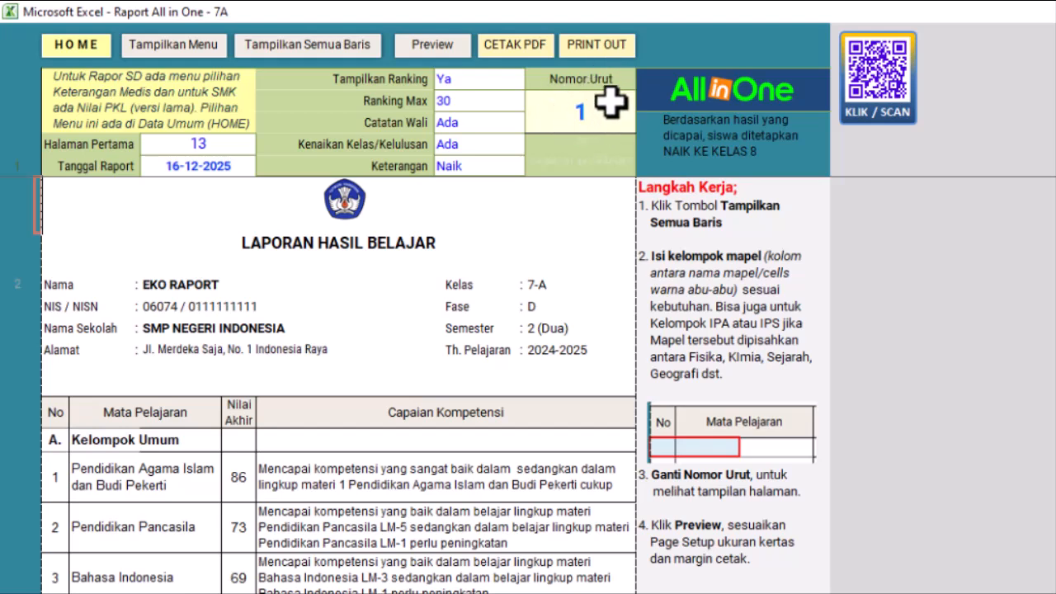
pyautogui.click(600, 50)
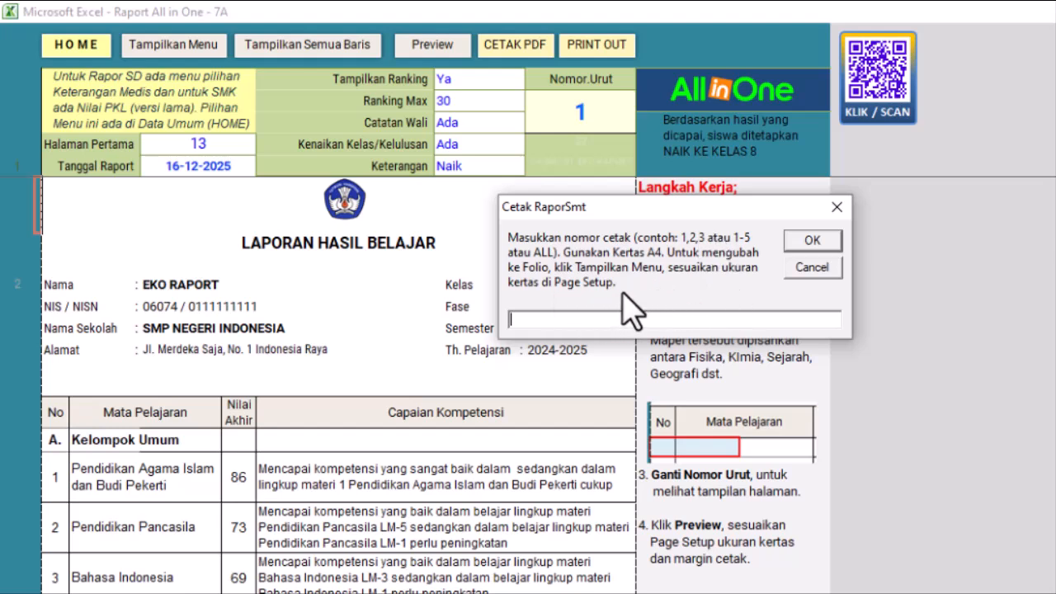
pyautogui.click(813, 267)
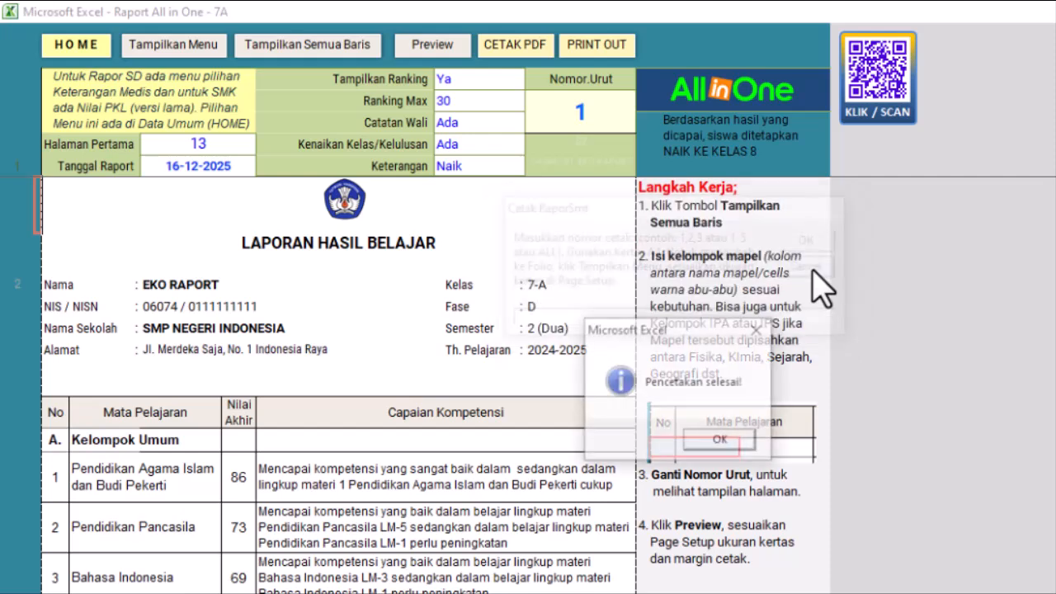
pyautogui.click(721, 441)
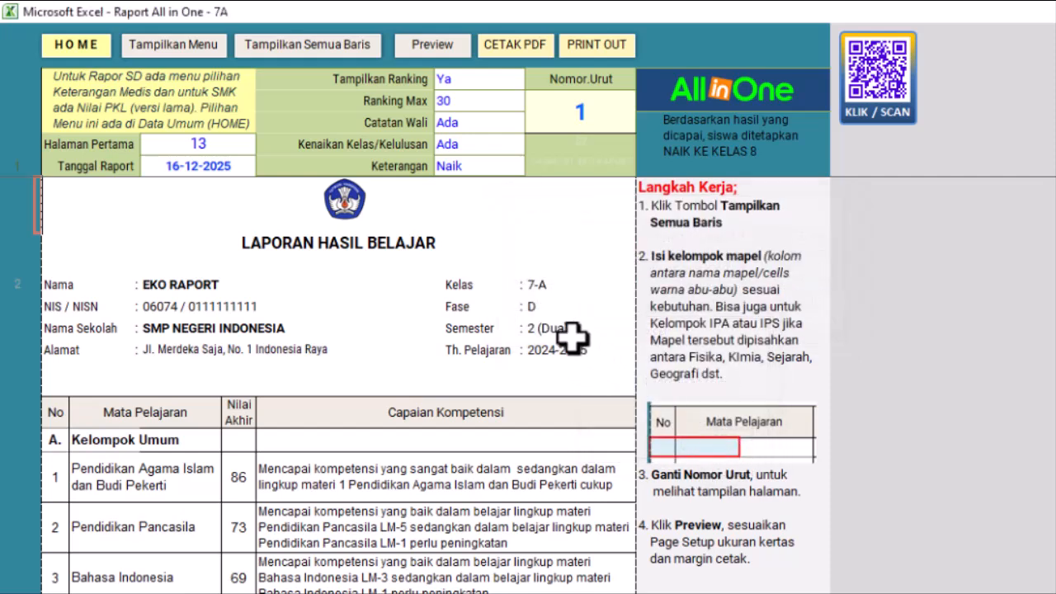
# - Show the hidden Excel ribbon and set the semester report's paper size to Folio in Page Setup
pyautogui.click(205, 45)
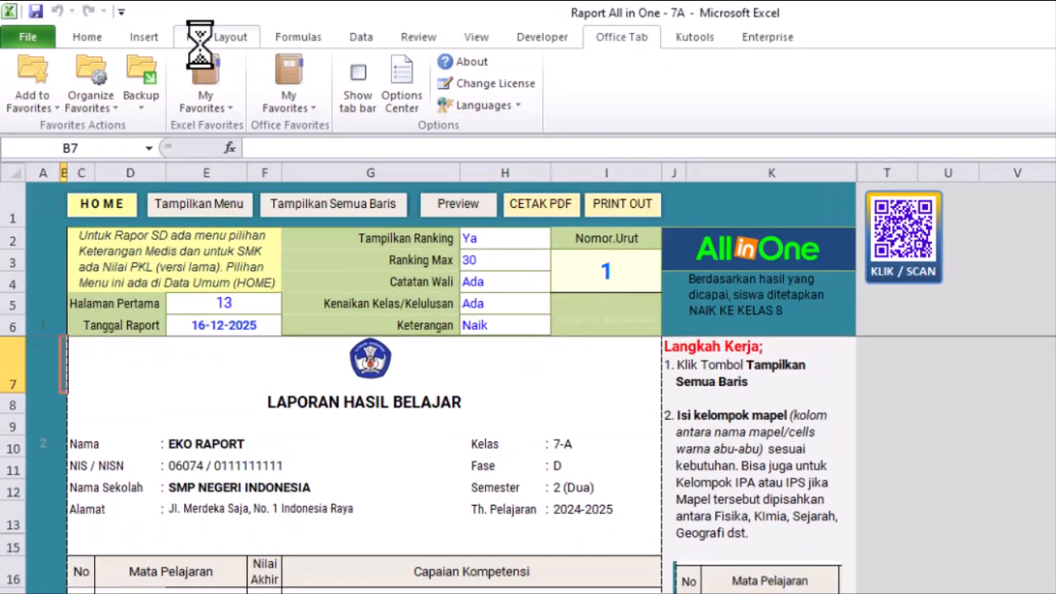
pyautogui.click(87, 37)
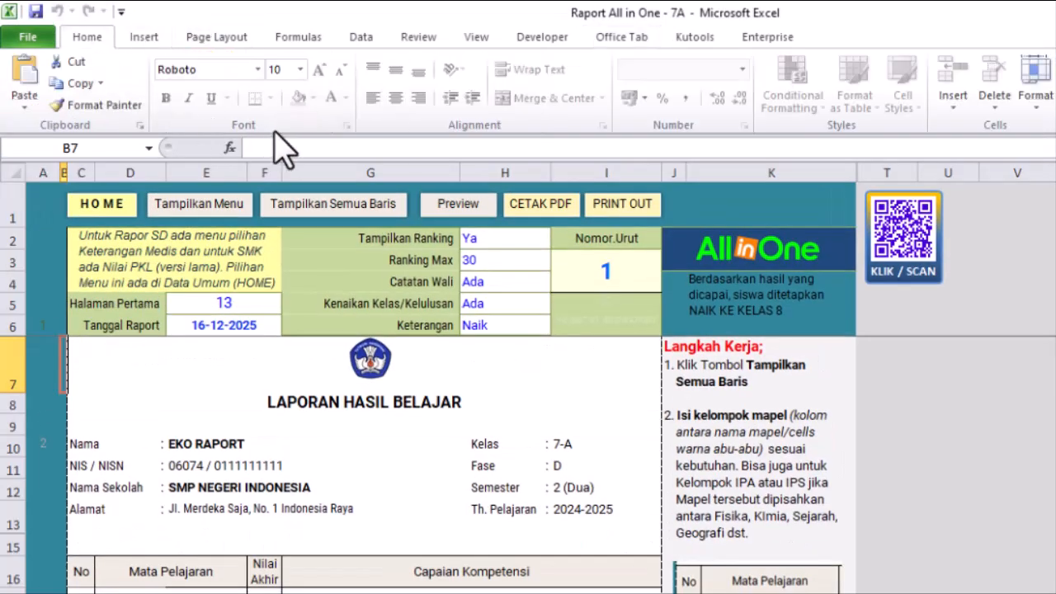
pyautogui.click(219, 38)
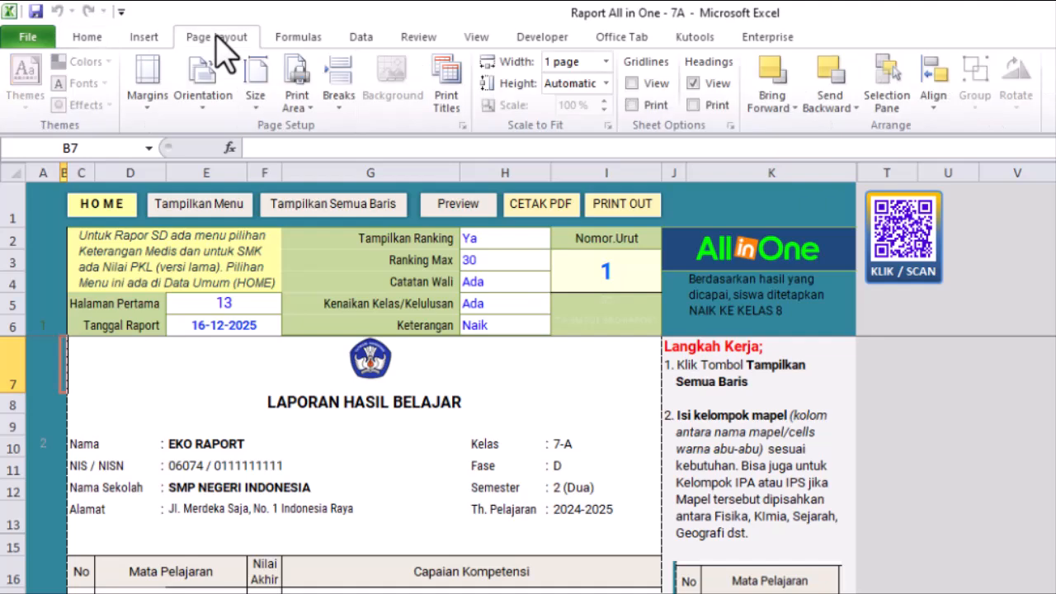
pyautogui.click(464, 125)
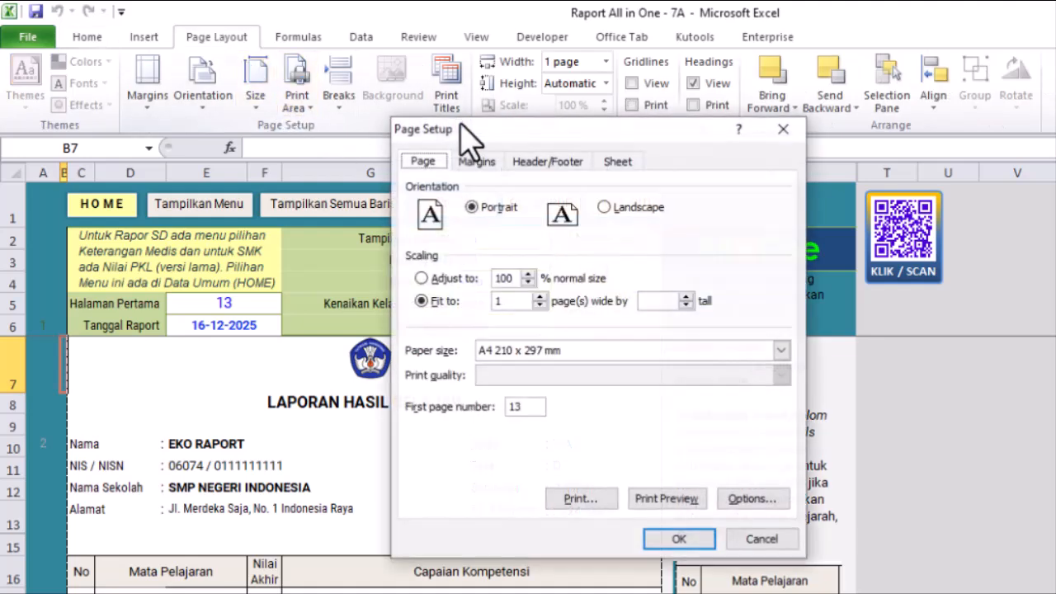
pyautogui.click(780, 351)
pyautogui.moveTo(779, 386); pyautogui.dragTo(781, 417)
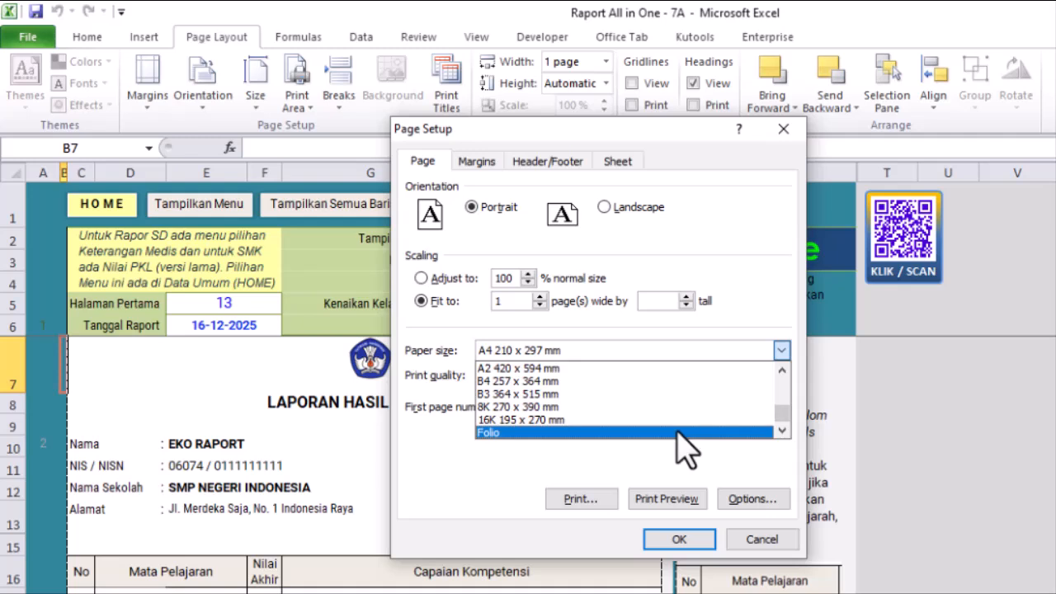
pyautogui.click(680, 433)
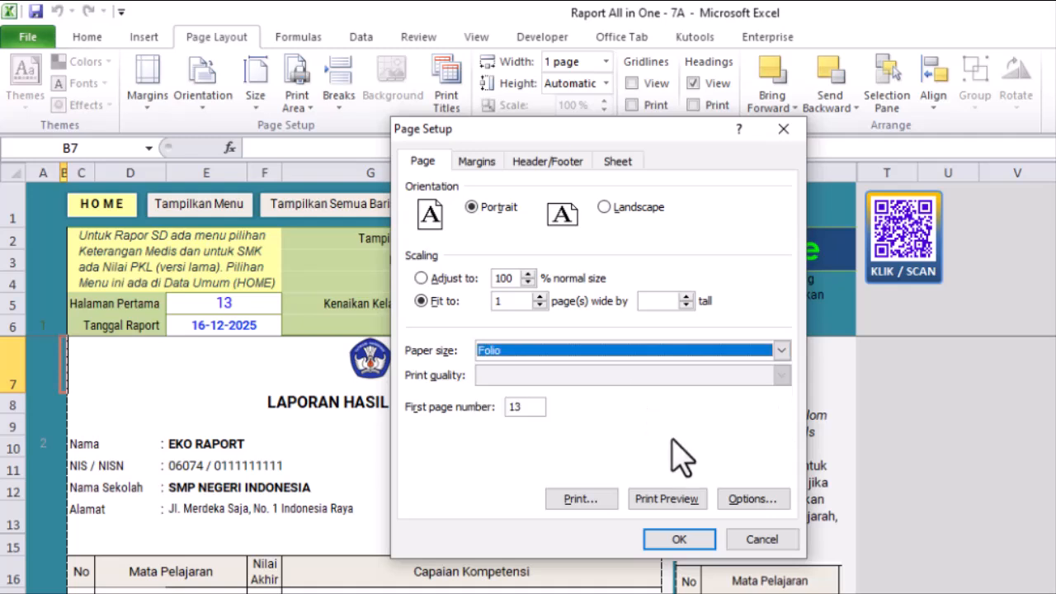
pyautogui.click(679, 539)
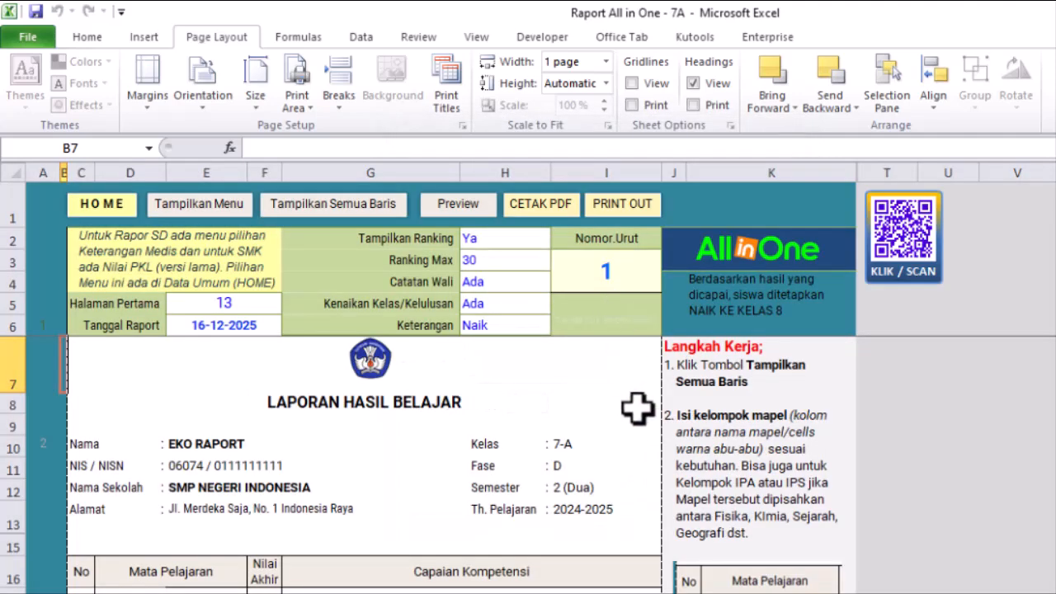
# - Look over the subject grades in the semester report and start its Print Out command to bring up the print number prompt
pyautogui.scroll(-1, 630, 430)
pyautogui.scroll(-4, 630, 430)
pyautogui.scroll(2, 630, 429)
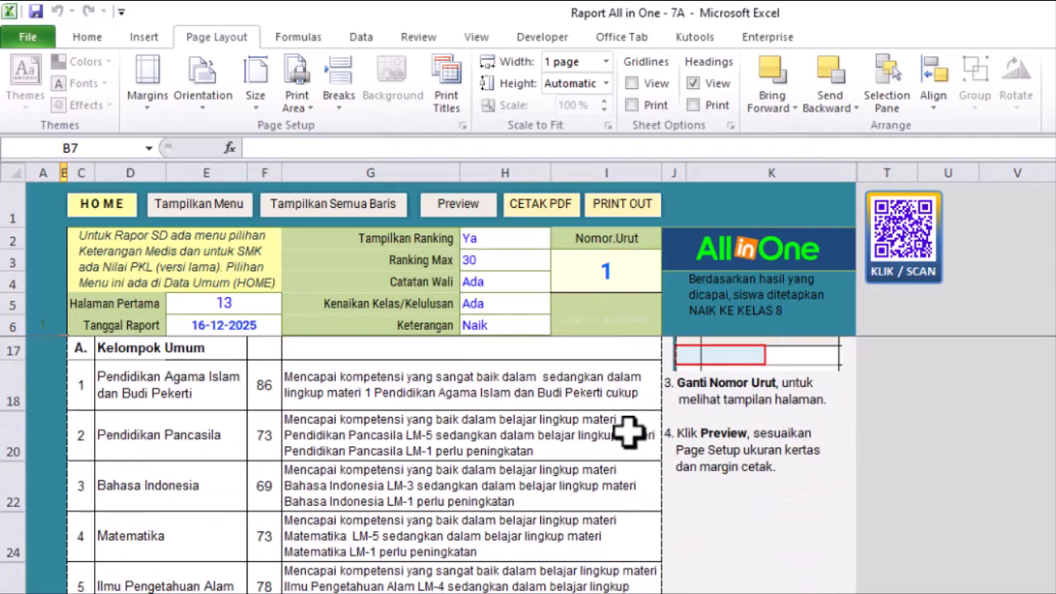
pyautogui.scroll(3, 624, 429)
pyautogui.scroll(-2, 625, 358)
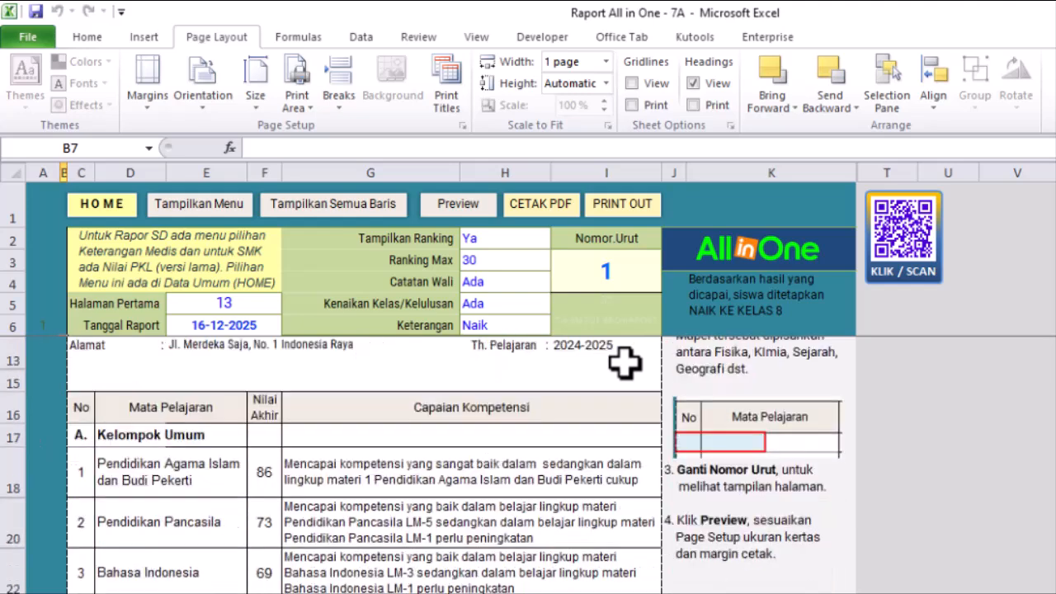
pyautogui.click(631, 221)
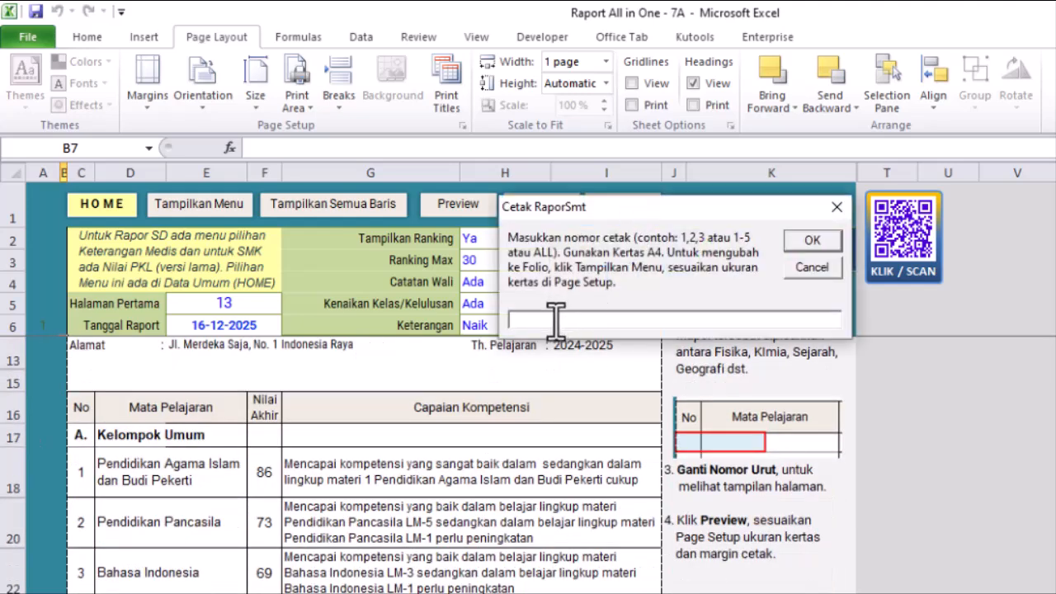